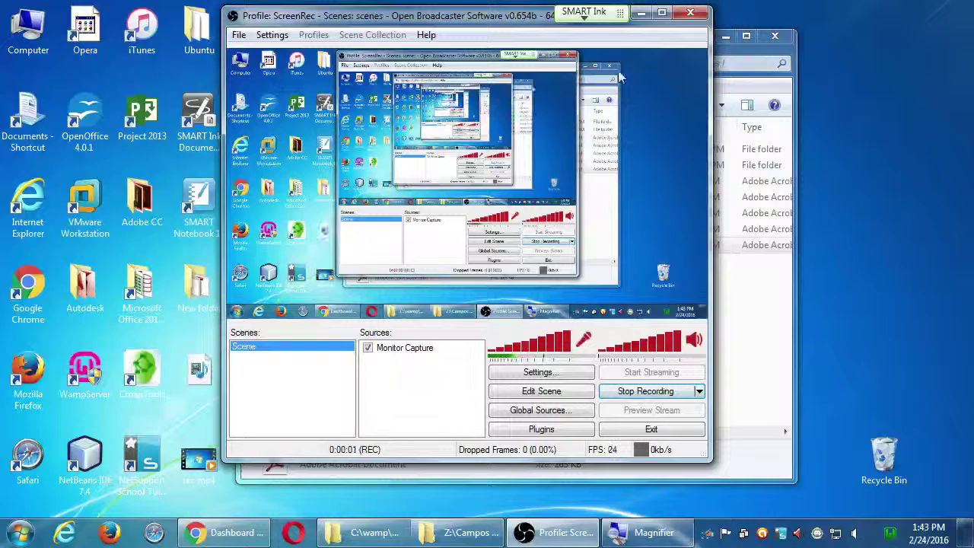
# Step: Switch to Chrome and open the front page of the Victor's Bakery site
pyautogui.click(641, 12)
pyautogui.moveTo(628, 42); pyautogui.dragTo(643, 33)
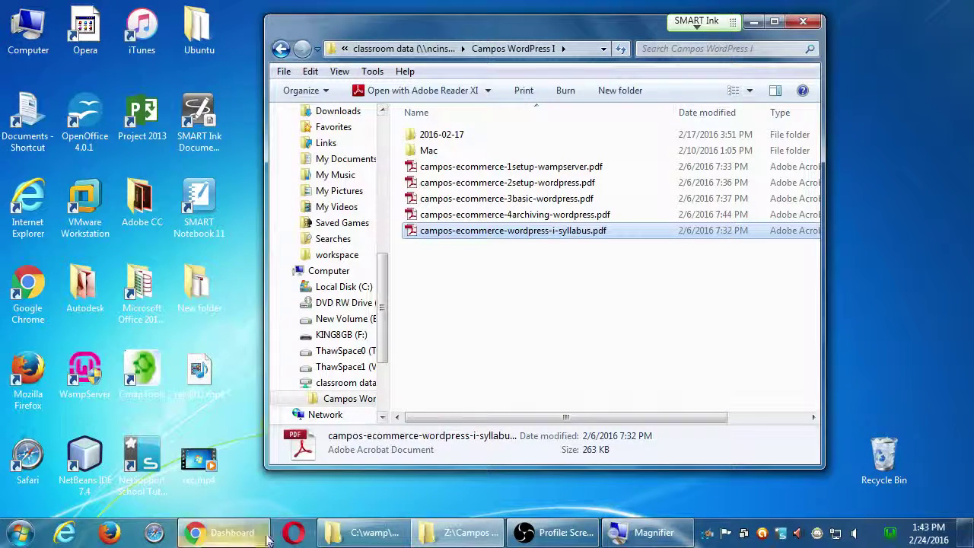
pyautogui.click(228, 533)
pyautogui.click(75, 69)
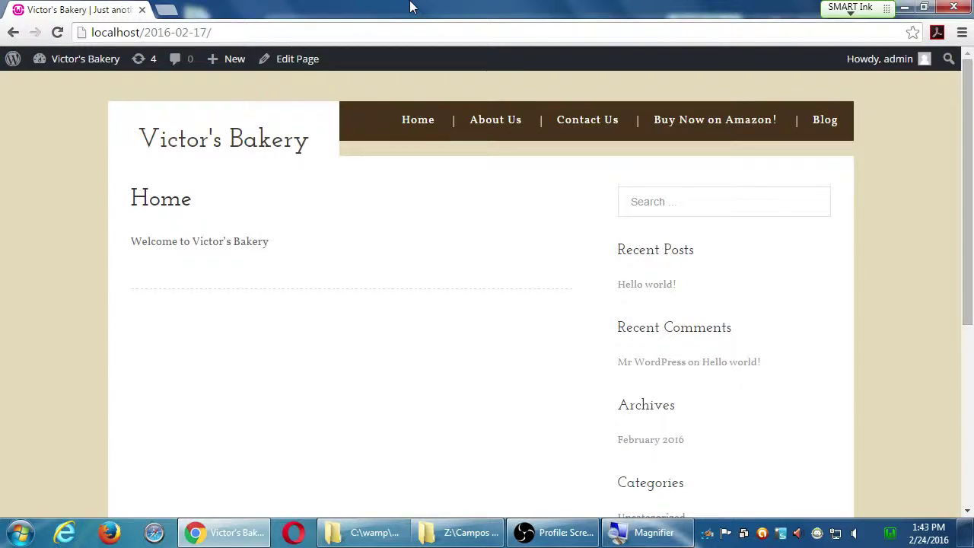
# Step: Examine the front page's HTML source through to its end, and close the source view
pyautogui.hotkey('ctrl', 'u')
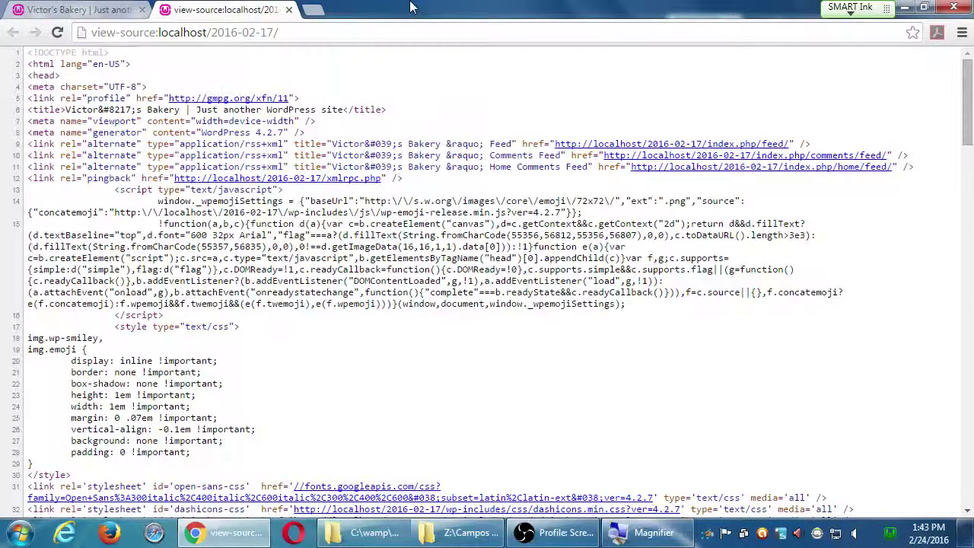
pyautogui.press('End')
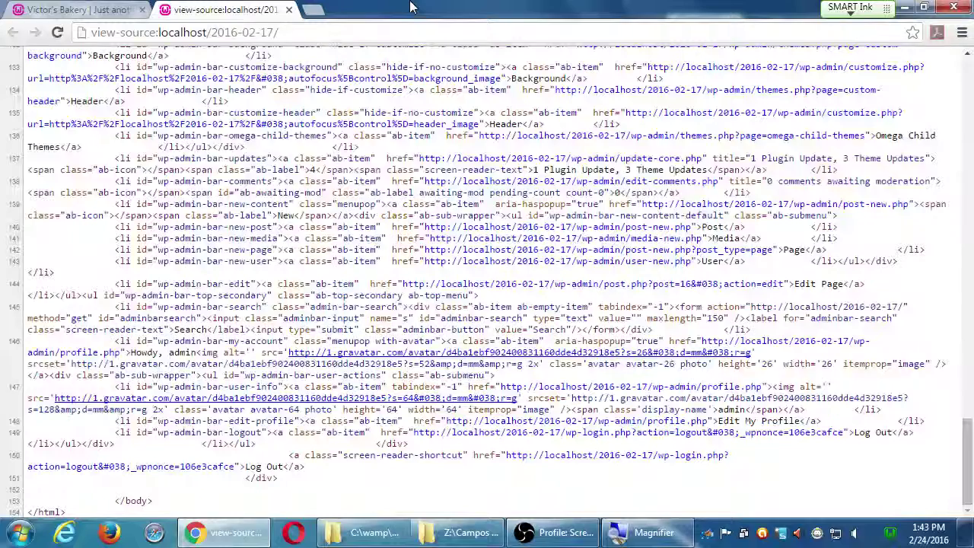
pyautogui.hotkey('ctrl', 'w')
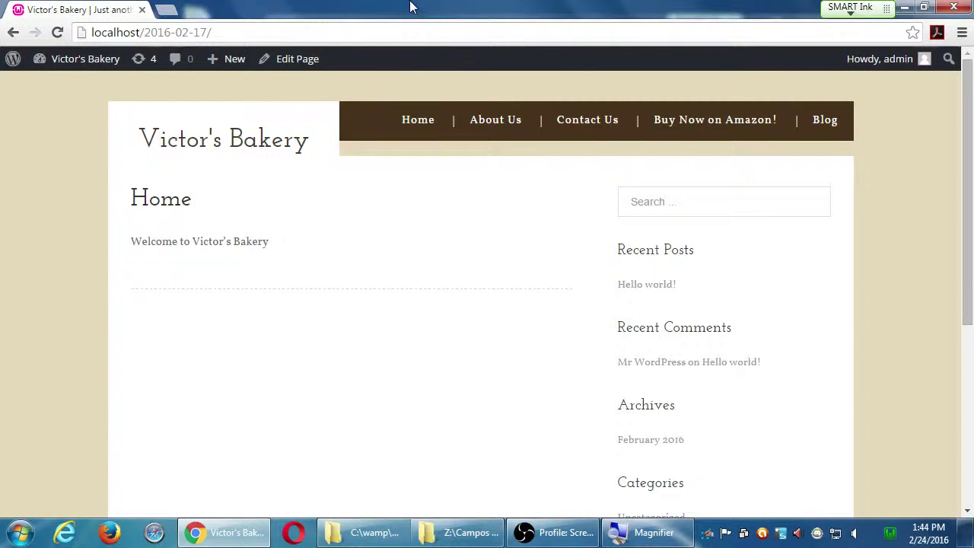
# Step: Open the site's Dashboard in a new browser tab and go to the Widgets page
pyautogui.moveTo(95, 74)
pyautogui.moveTo(65, 59)
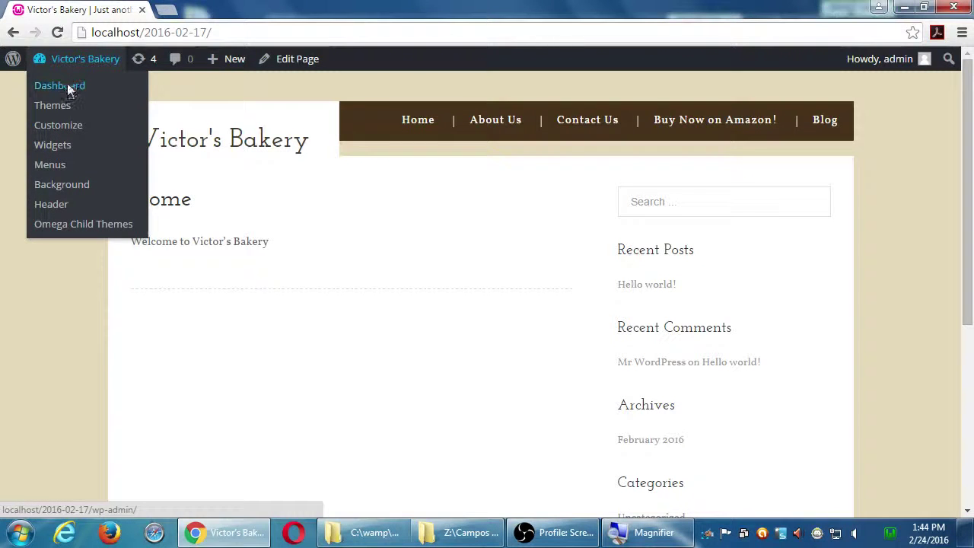
pyautogui.middleClick(67, 90)
pyautogui.click(210, 11)
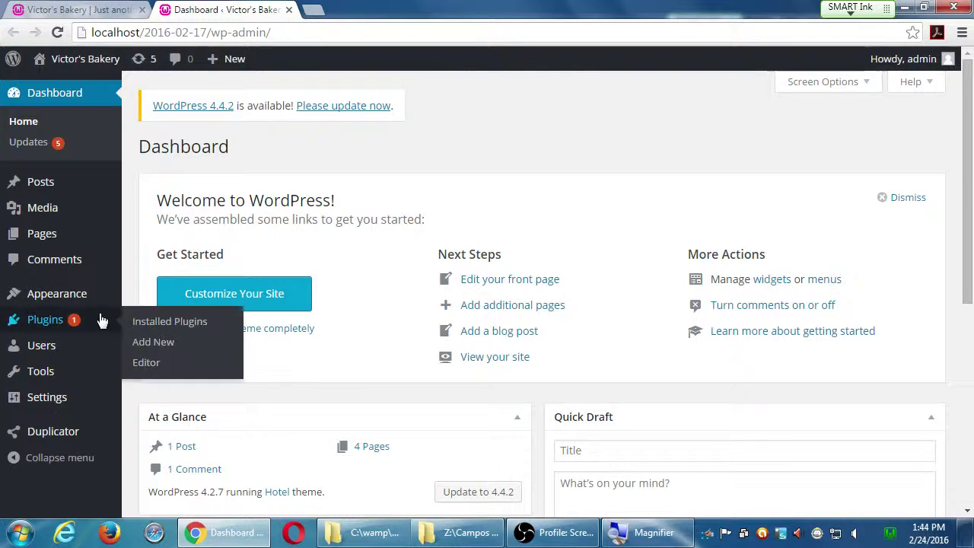
pyautogui.moveTo(94, 300)
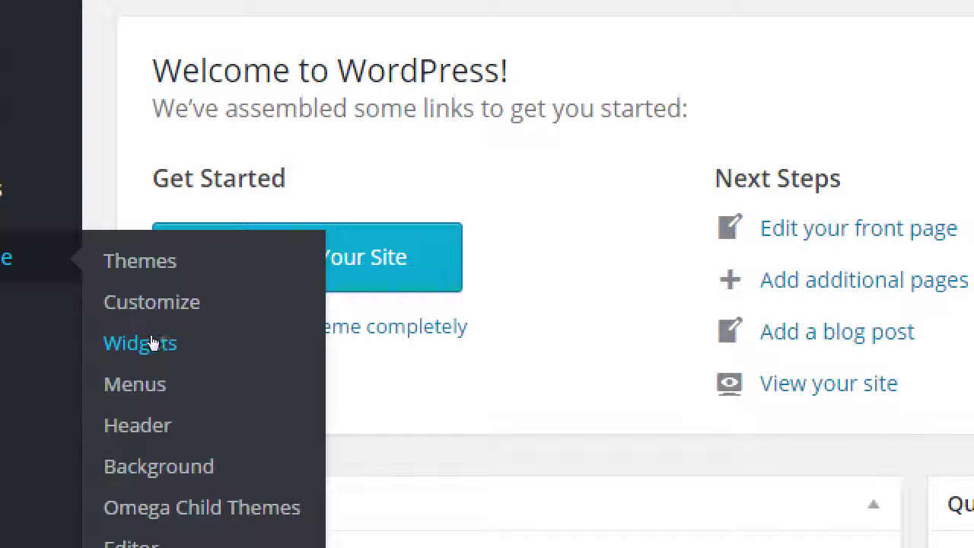
pyautogui.click(152, 344)
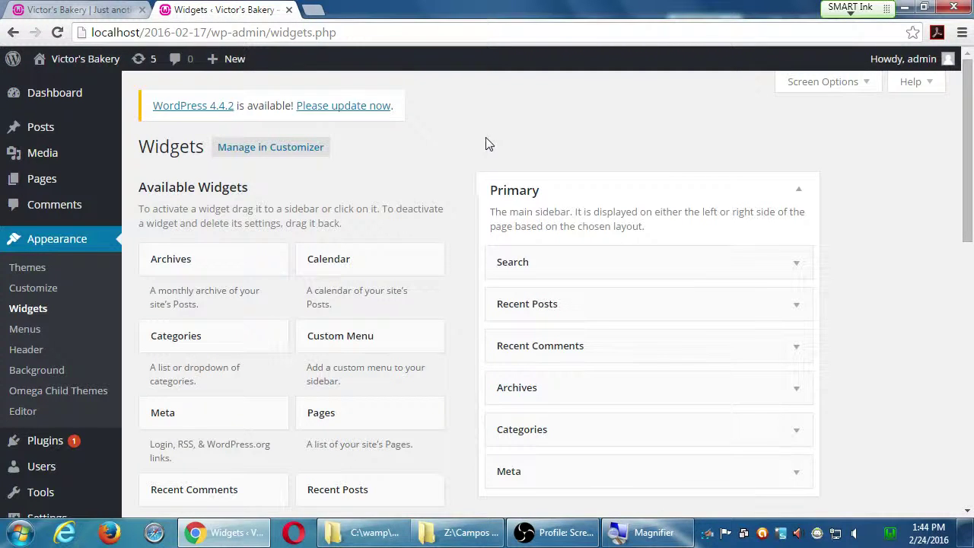
# Step: Examine the widget areas and compare the Primary sidebar's widgets with the sidebar on the live front page
pyautogui.scroll(-7, 502, 147)
pyautogui.scroll(5, 542, 307)
pyautogui.scroll(3, 546, 393)
pyautogui.click(80, 9)
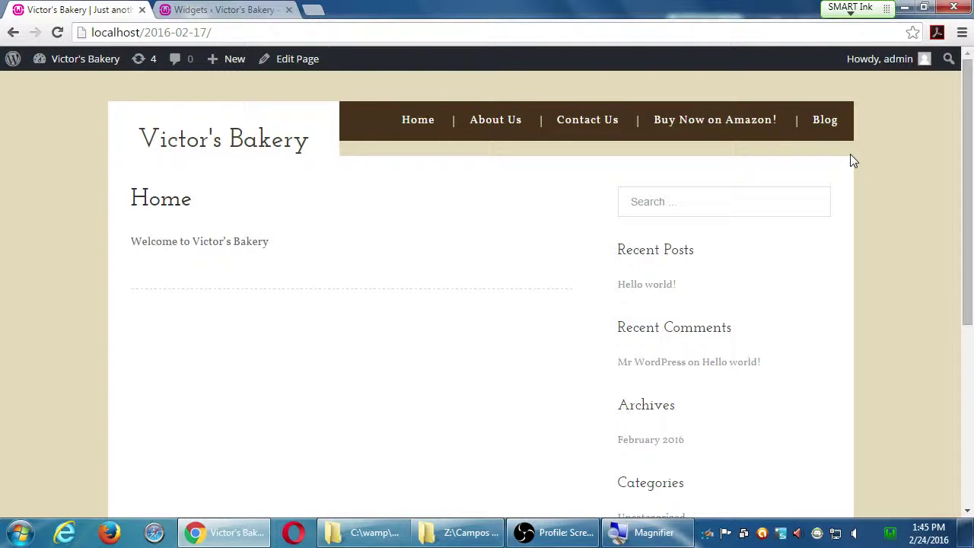
pyautogui.hotkey('ctrl', 'Tab')
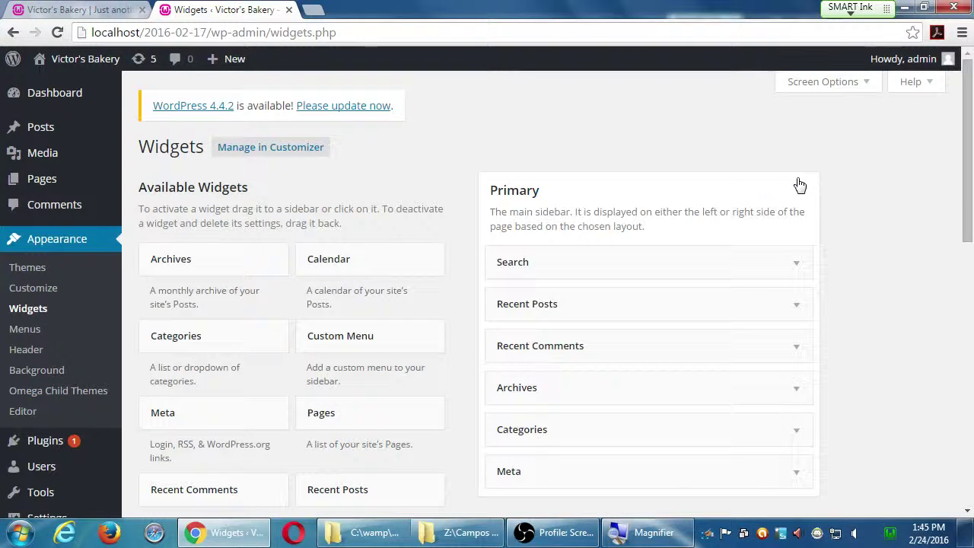
pyautogui.hotkey('ctrl', 'shift', 'Tab')
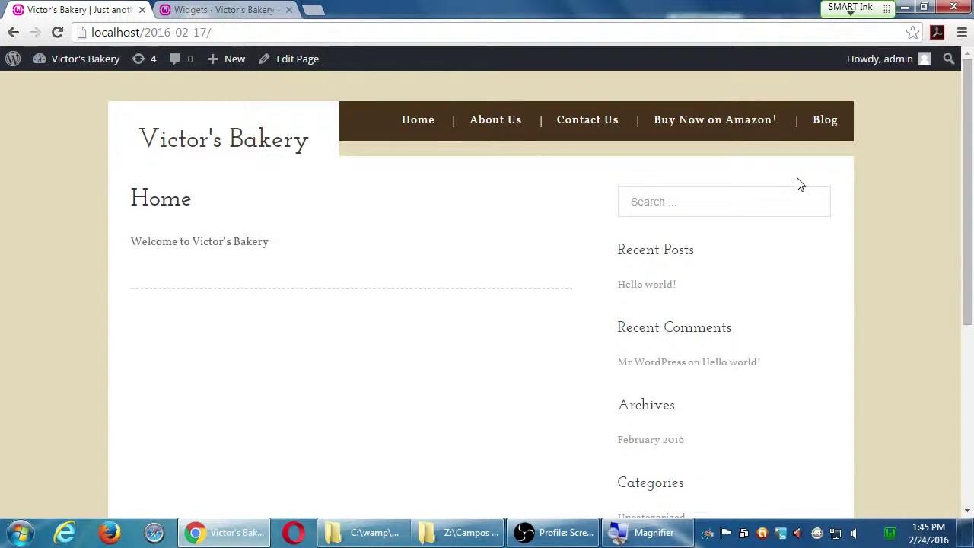
pyautogui.hotkey('ctrl', 'Tab')
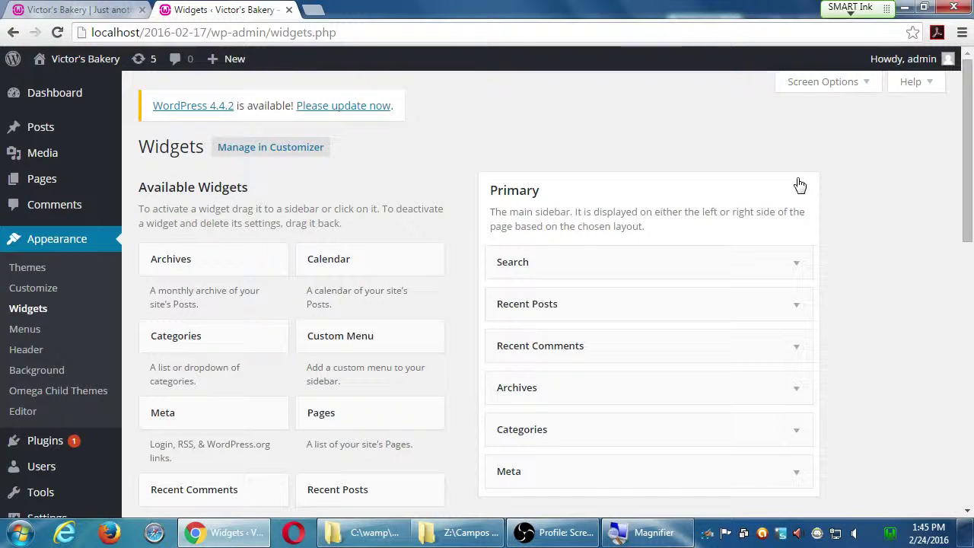
# Step: Collapse and re-expand the Primary area, and toggle the Available Widgets section until it is collapsed
pyautogui.click(761, 190)
pyautogui.click(760, 191)
pyautogui.click(177, 195)
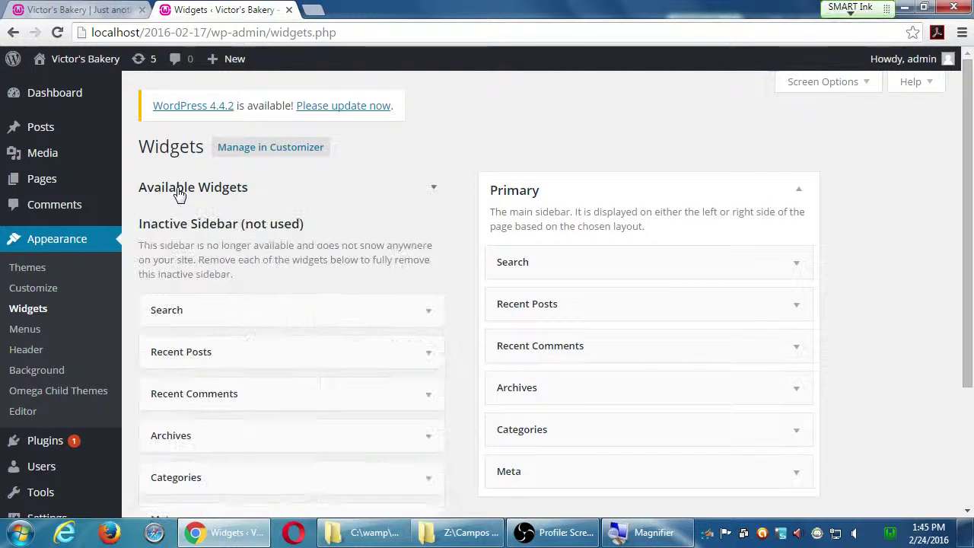
pyautogui.click(176, 195)
pyautogui.click(176, 195)
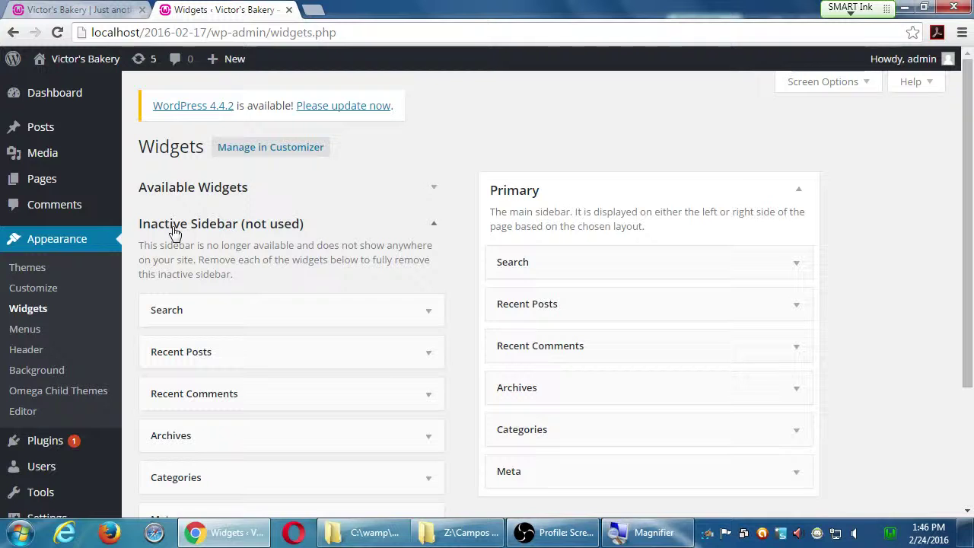
# Step: Toggle the Inactive Sidebar and Inactive Widgets sections, leaving both expanded together with Available Widgets
pyautogui.click(220, 229)
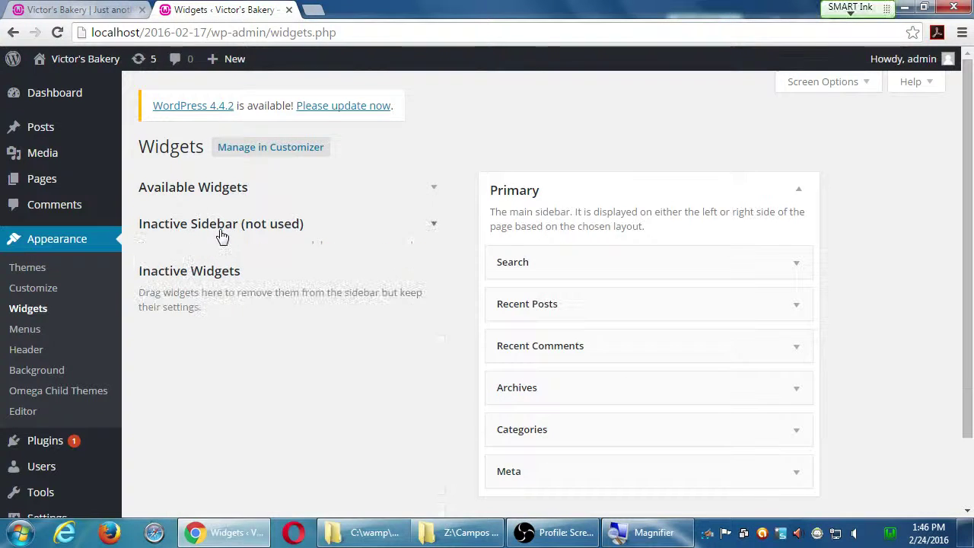
pyautogui.click(221, 235)
pyautogui.click(220, 236)
pyautogui.click(213, 276)
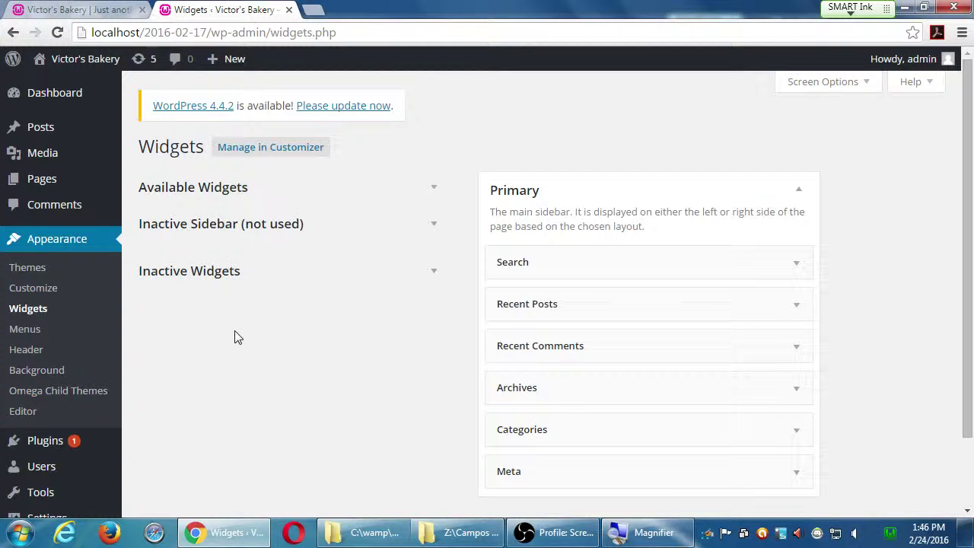
pyautogui.click(221, 271)
pyautogui.click(222, 229)
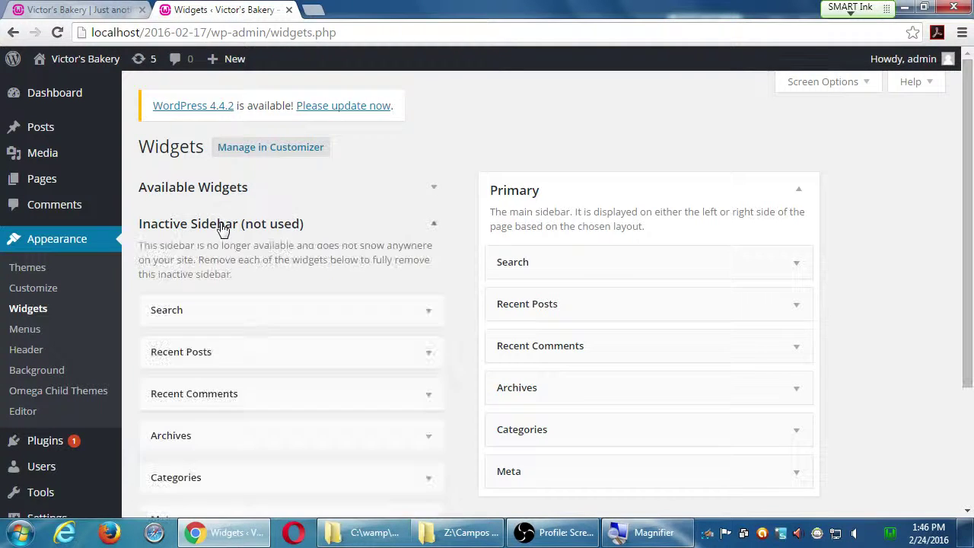
pyautogui.click(212, 191)
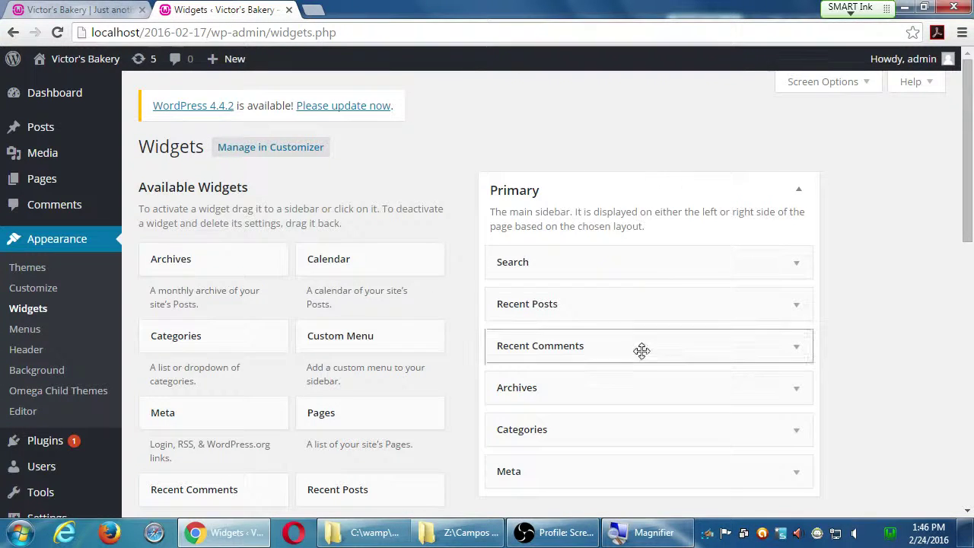
# Step: Examine the Meta block and its links in the live front page's sidebar, and return to the Widgets page
pyautogui.click(85, 9)
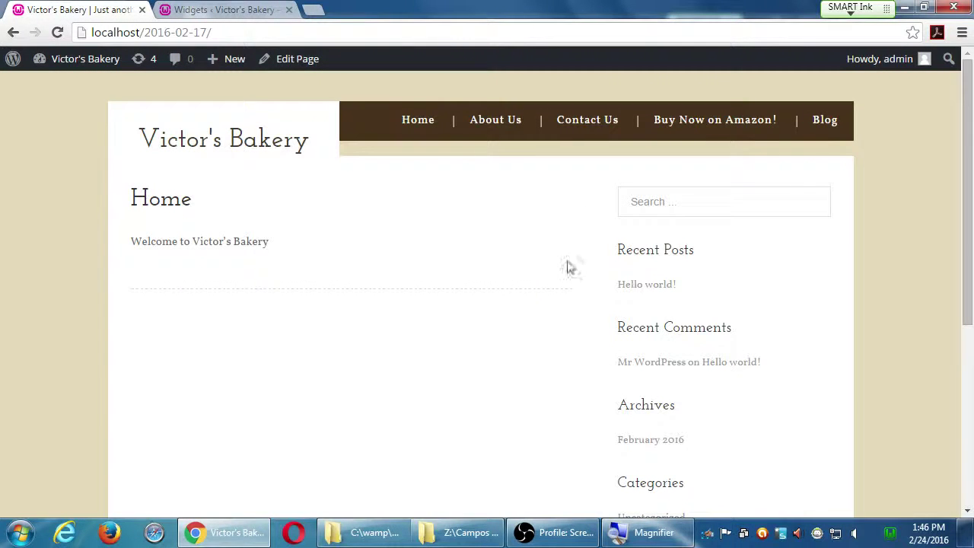
pyautogui.scroll(-3, 491, 357)
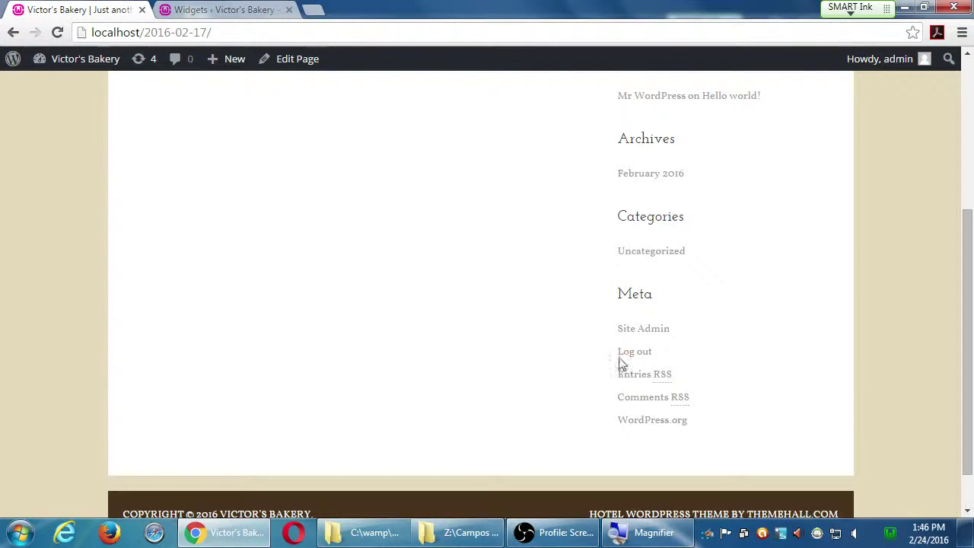
pyautogui.click(624, 353)
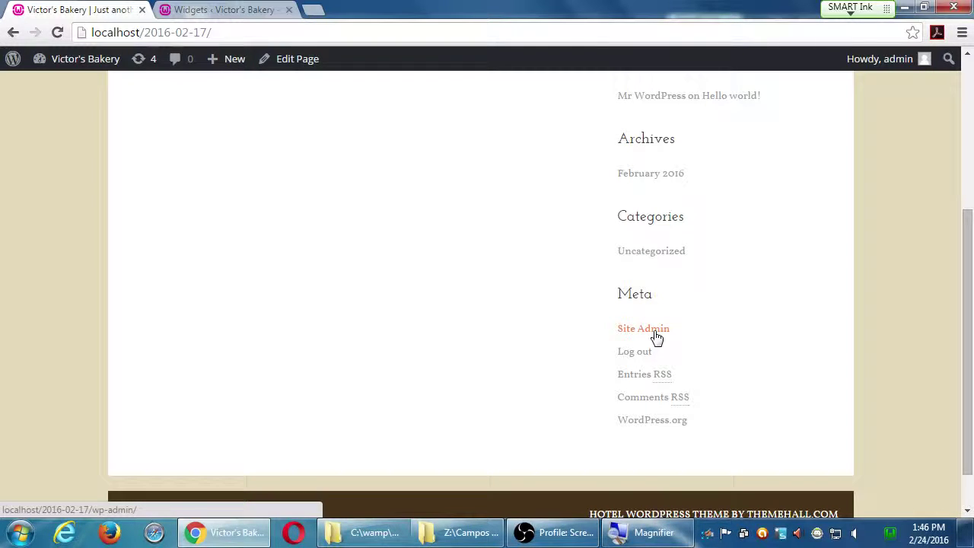
pyautogui.click(200, 7)
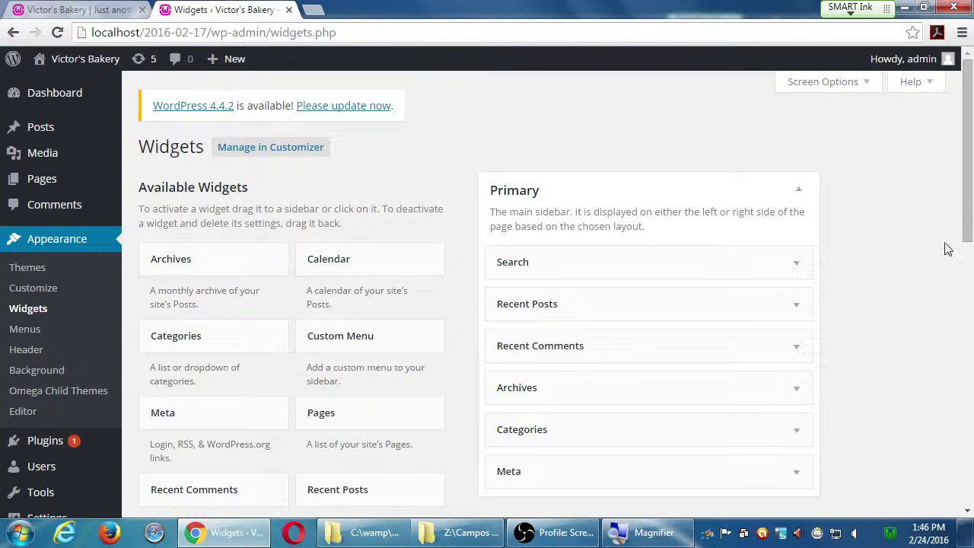
# Step: Expand the Meta widget in the Primary sidebar, compare it with the live page's Meta block, and delete the widget
pyautogui.press('super+plus')
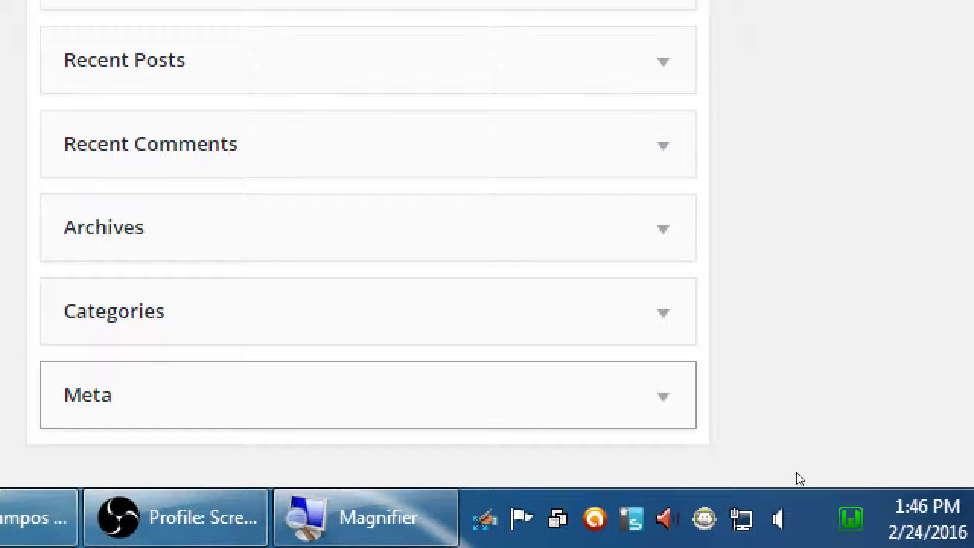
pyautogui.press('Return')
pyautogui.scroll(-1, 743, 482)
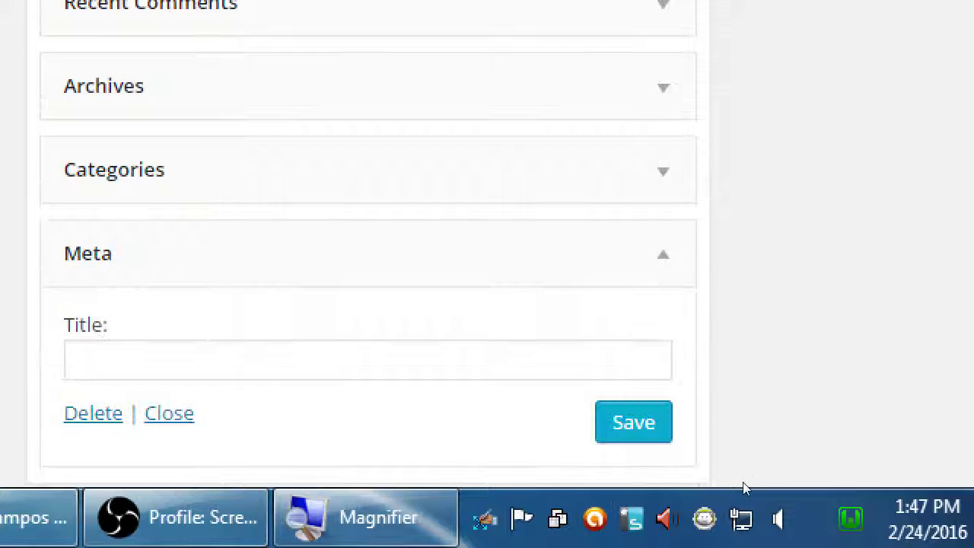
pyautogui.scroll(-1, 743, 482)
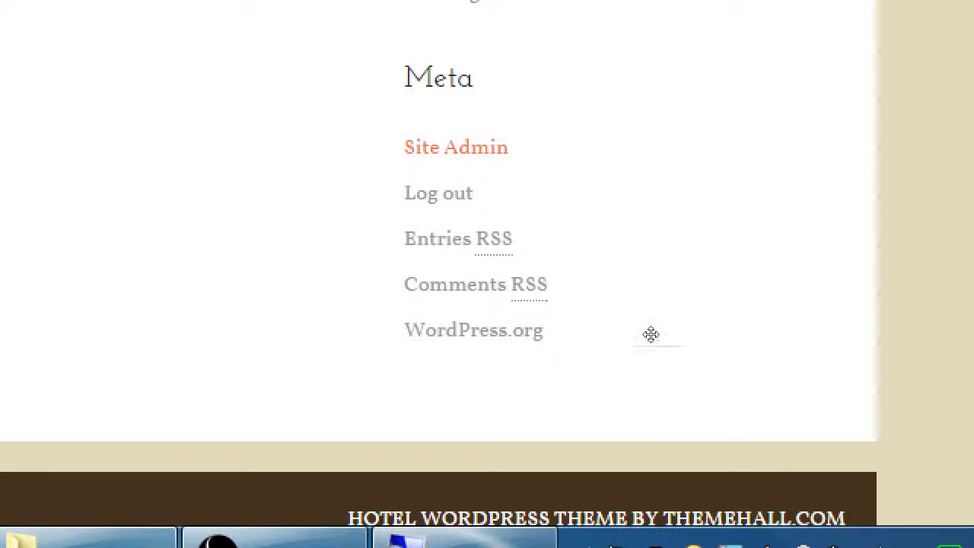
pyautogui.hotkey('ctrl', 'Tab')
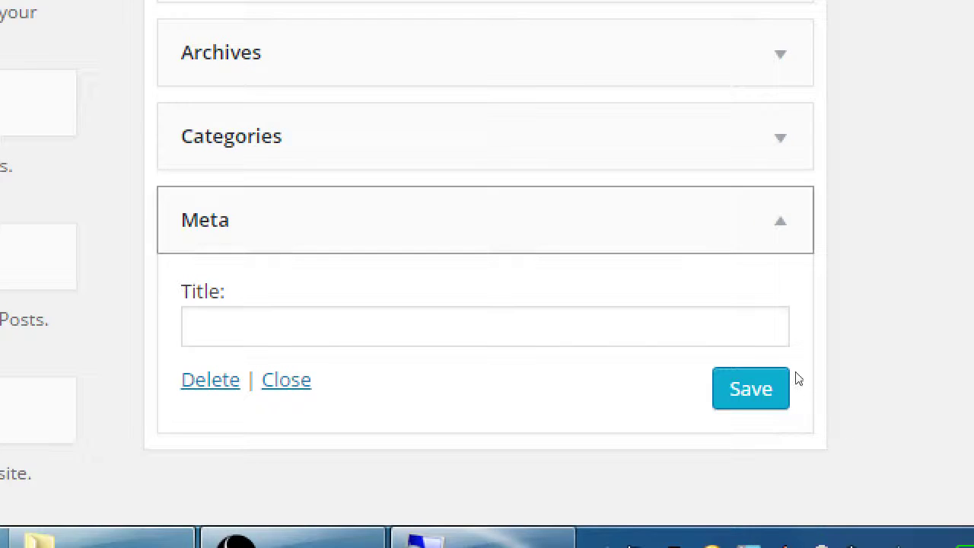
pyautogui.click(771, 380)
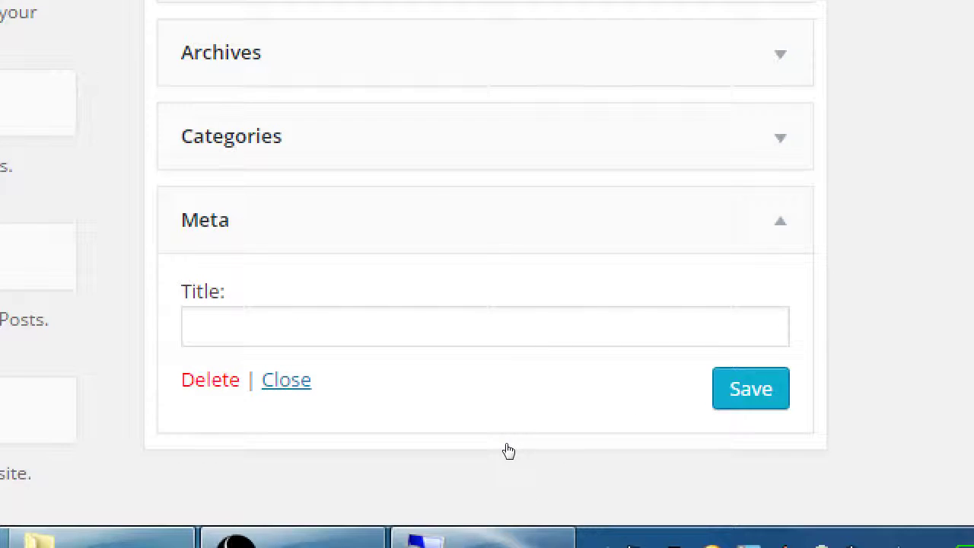
pyautogui.press('Return')
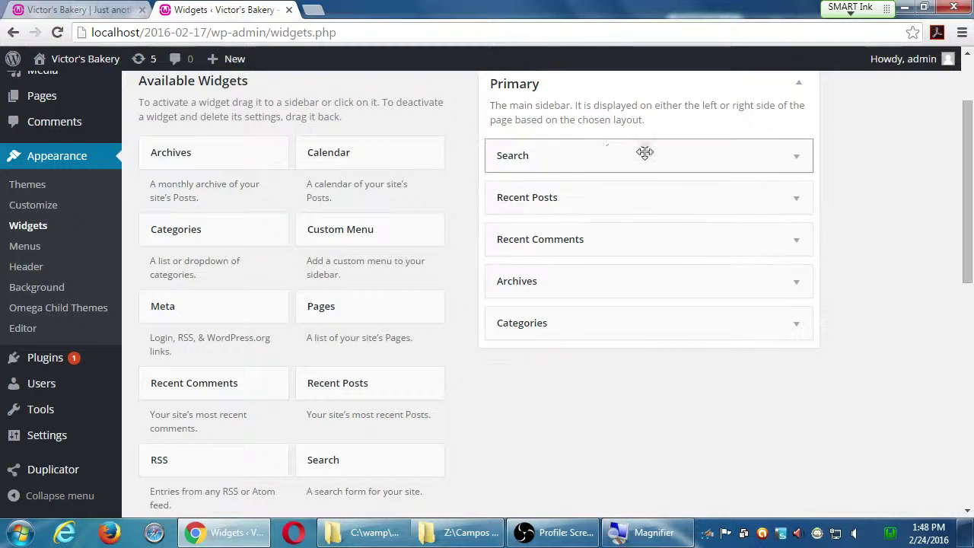
pyautogui.scroll(3, 545, 215)
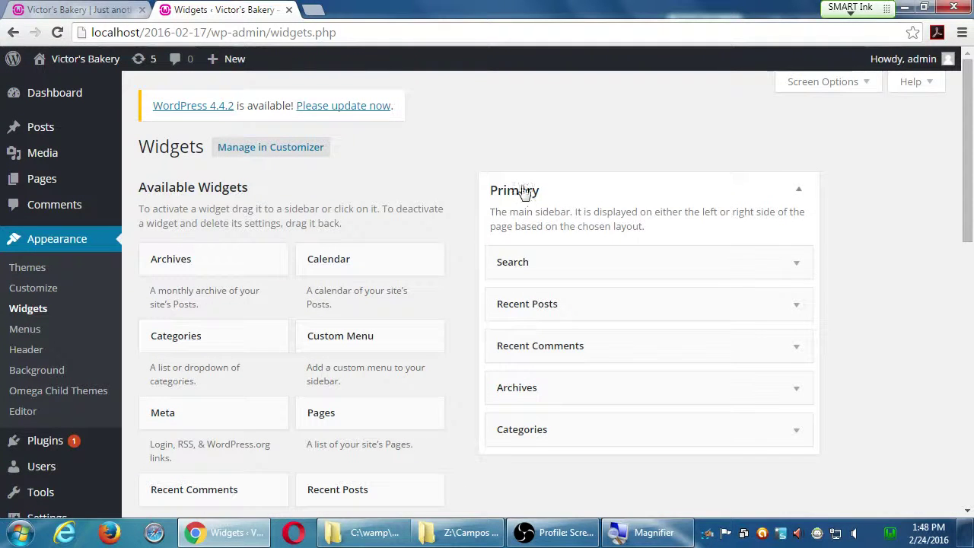
# Step: Close the Widgets tab and reopen the Widgets page through the Dashboard in the tab showing the live site
pyautogui.click(290, 12)
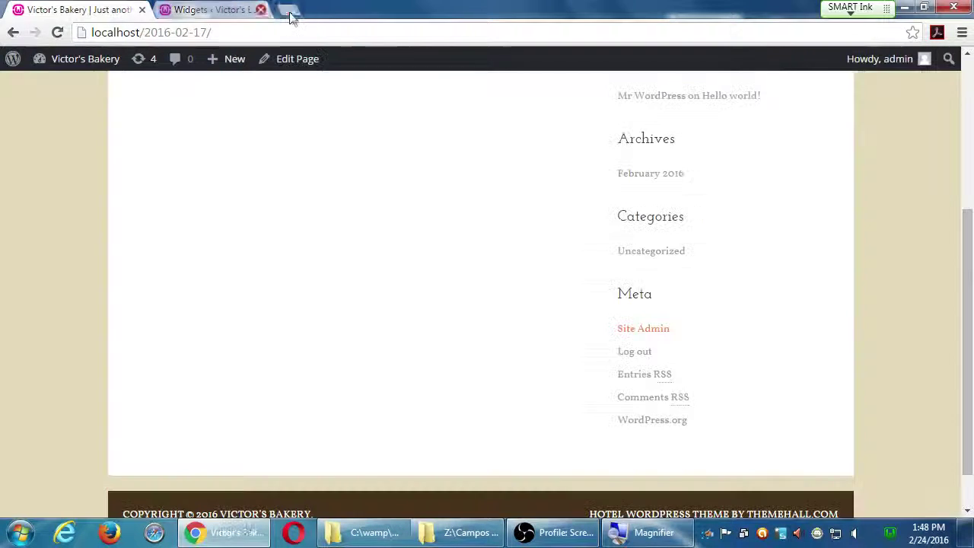
pyautogui.click(66, 59)
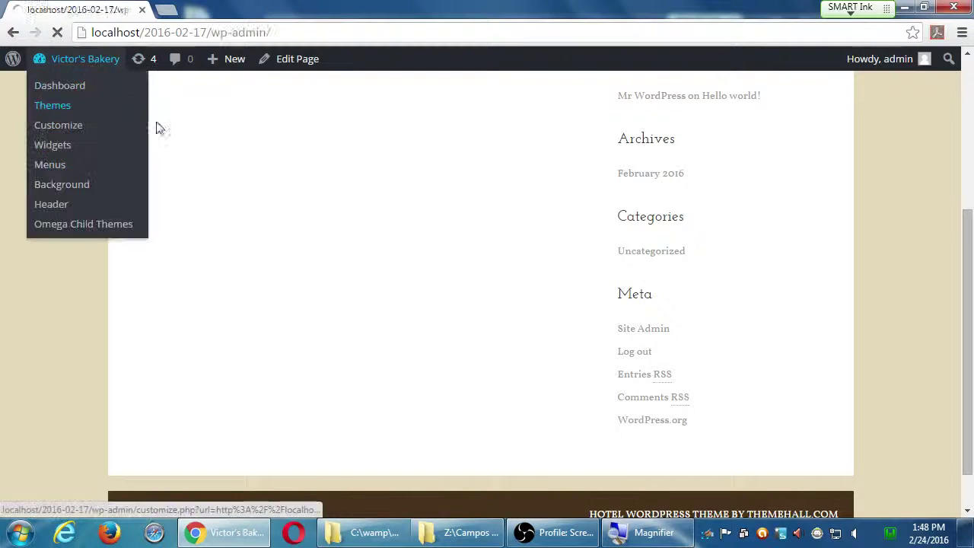
pyautogui.moveTo(80, 299)
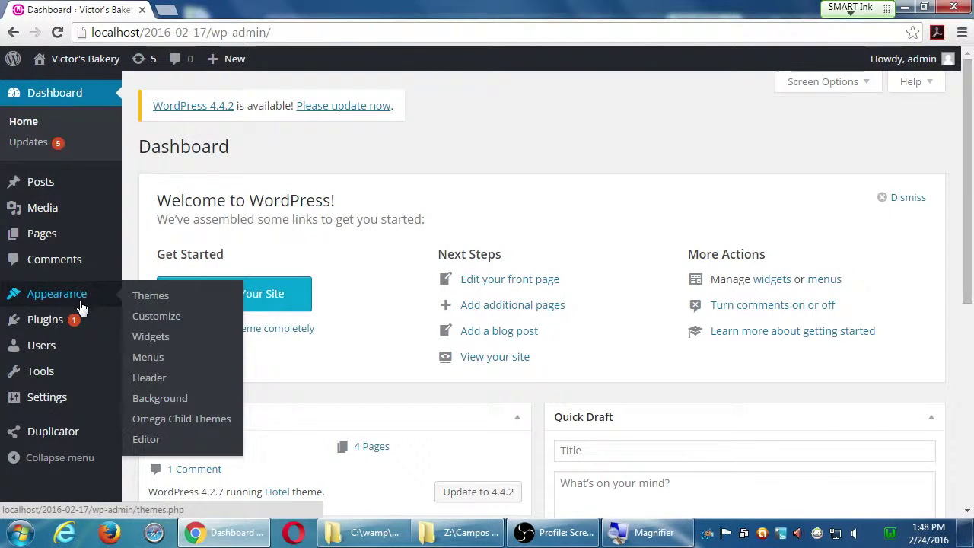
pyautogui.click(161, 342)
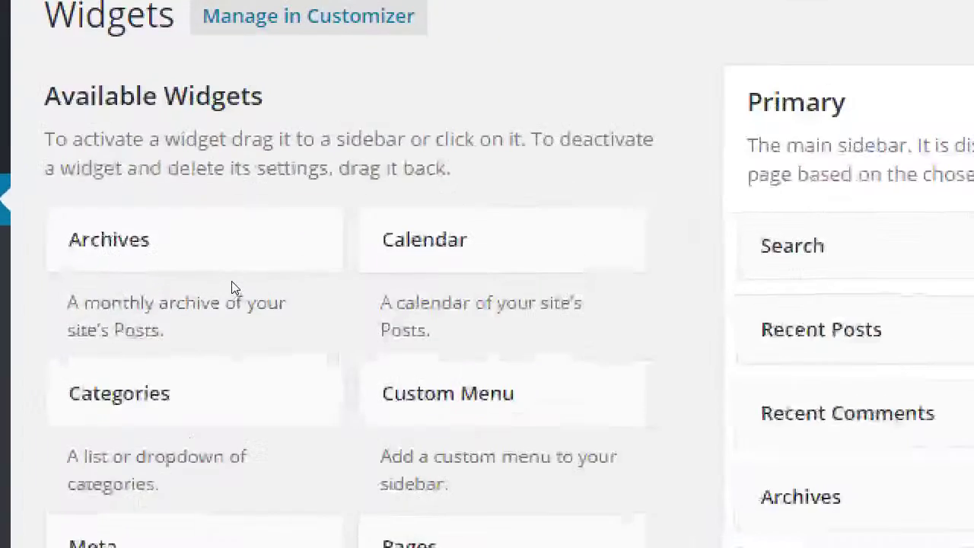
pyautogui.moveTo(73, 95)
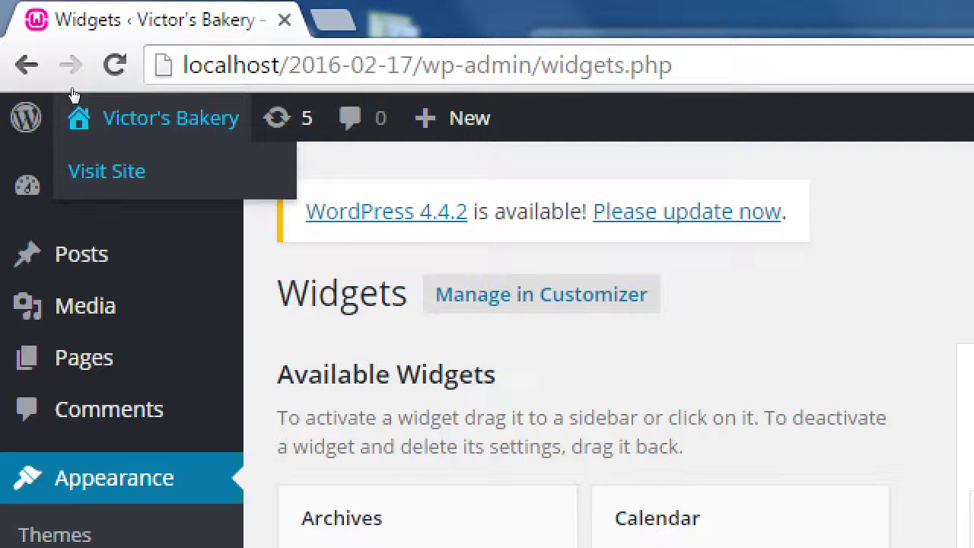
# Step: Visit the live site and examine its sidebar for the Meta block
pyautogui.click(141, 175)
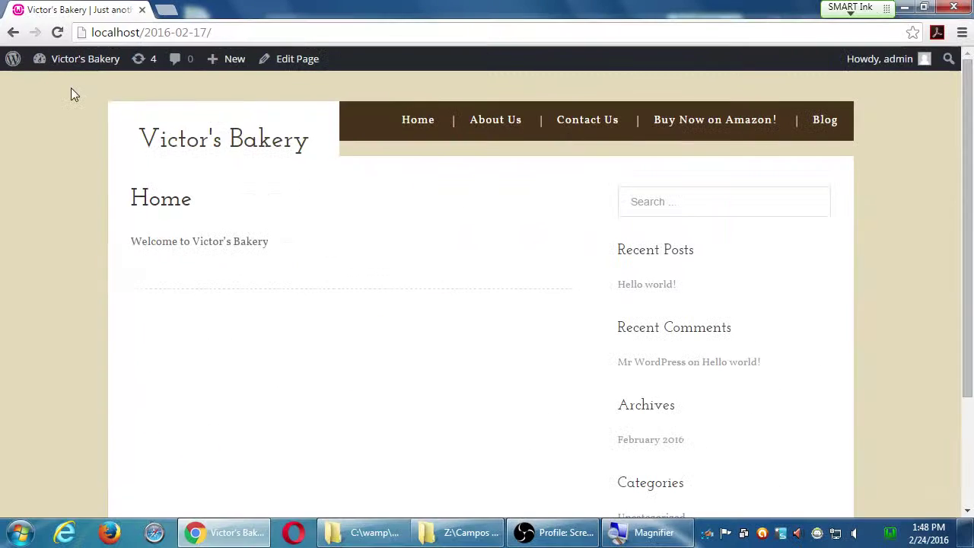
pyautogui.scroll(-1, 951, 221)
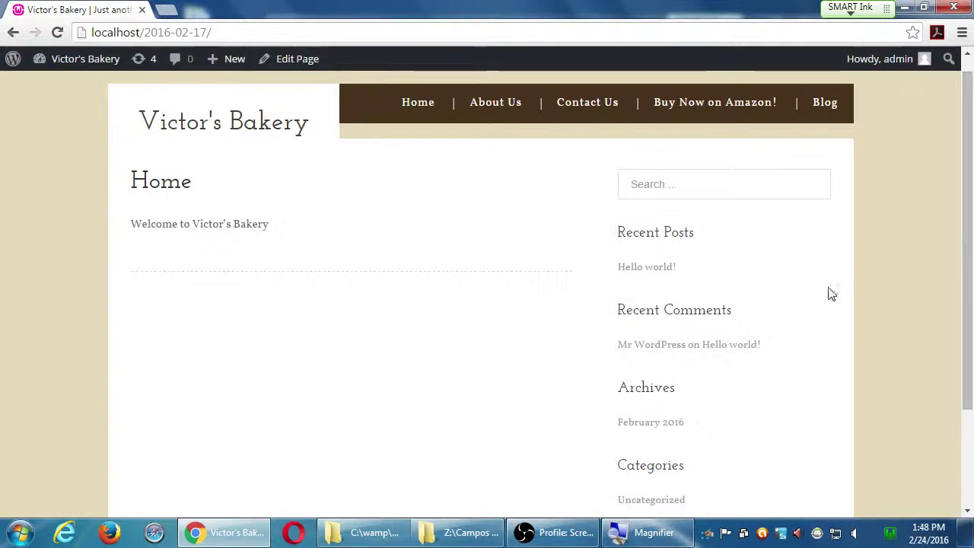
pyautogui.scroll(-3, 670, 308)
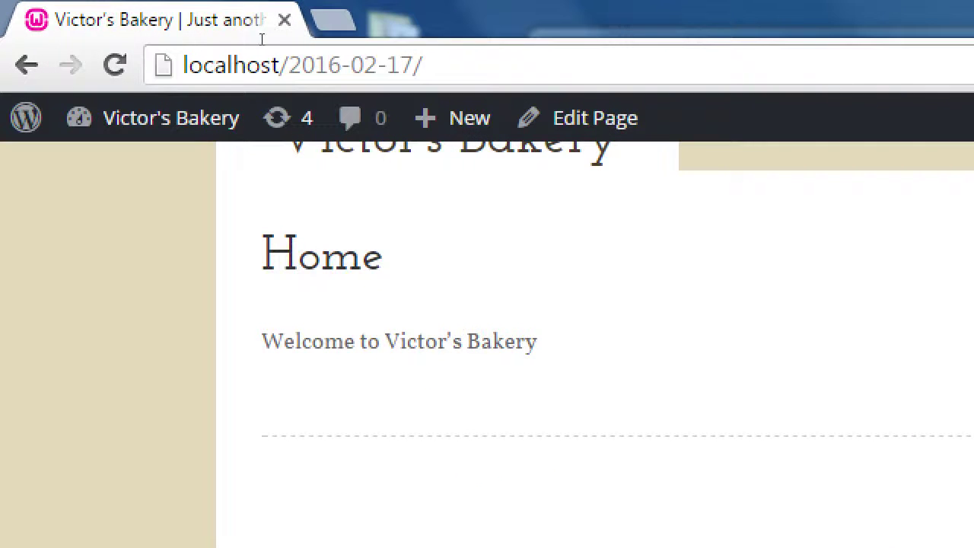
# Step: Open the WordPress Dashboard at localhost/2016-02-17/wp-admin and go to the Widgets page under Appearance
pyautogui.hotkey('ctrl', 'l')
pyautogui.press('End')
pyautogui.write('wp-')
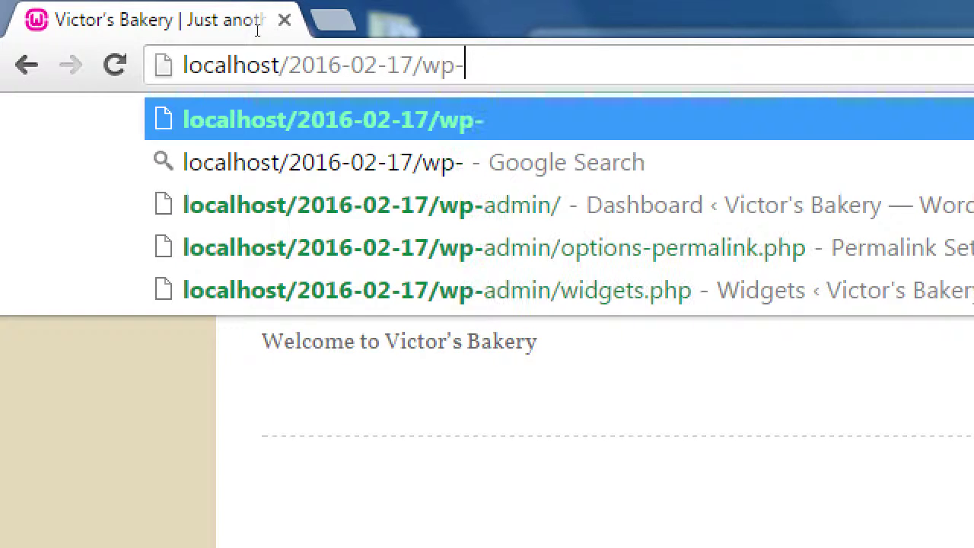
pyautogui.write('admin')
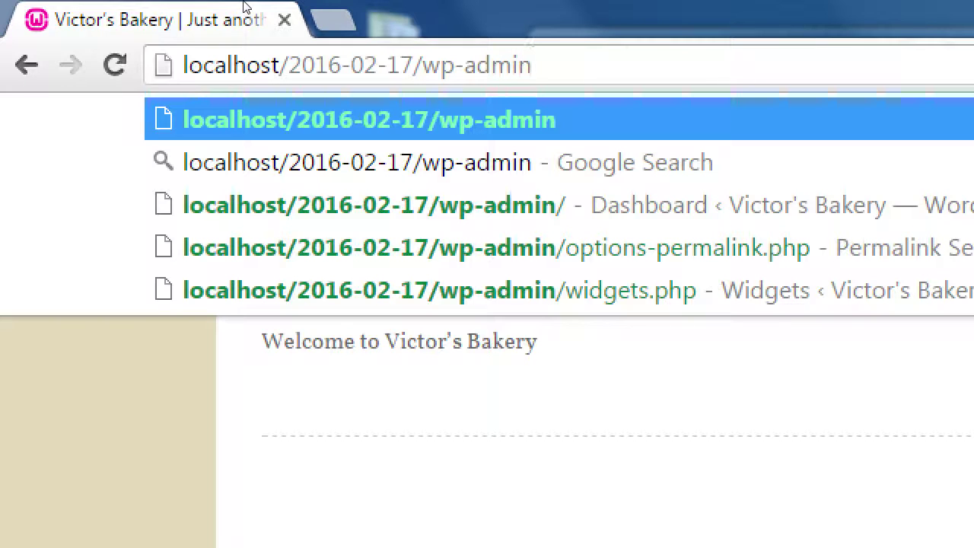
pyautogui.click(51, 172)
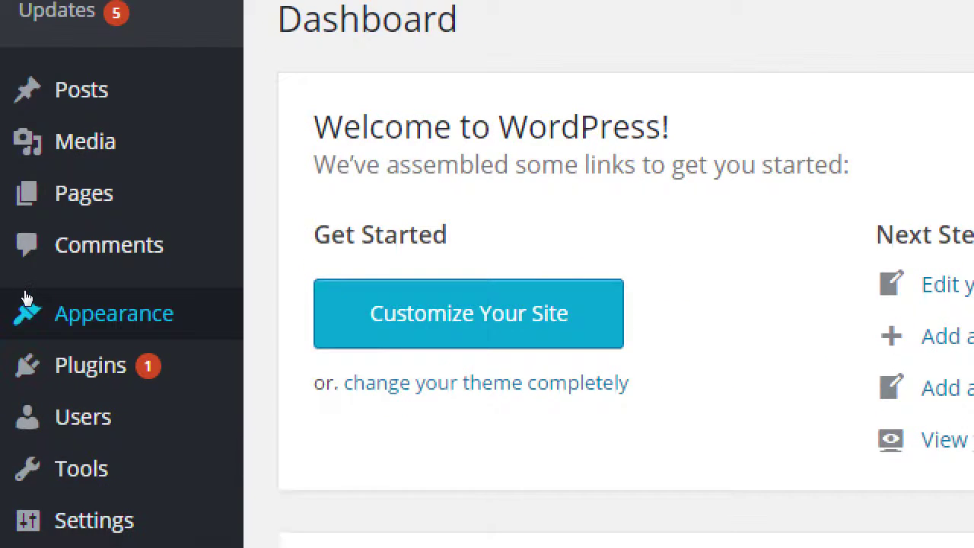
pyautogui.moveTo(26, 297)
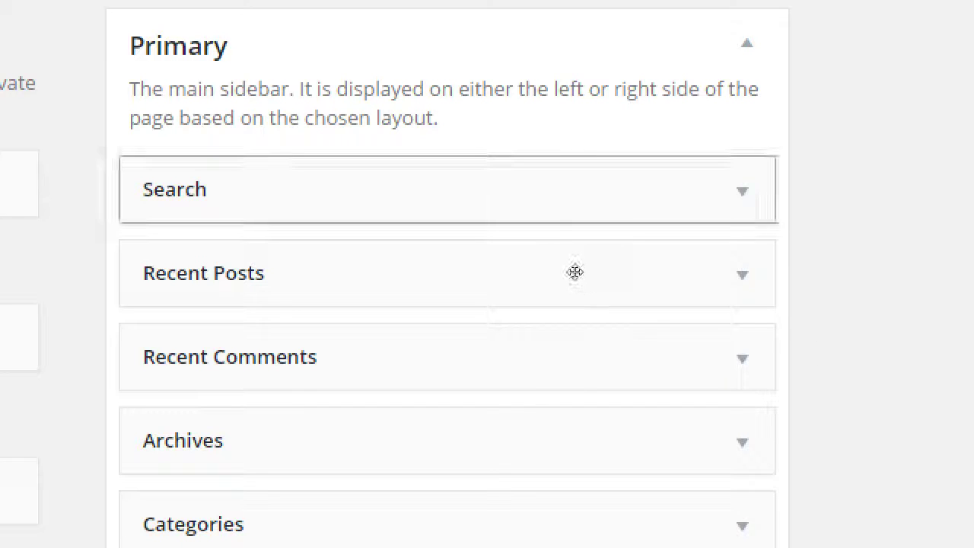
# Step: Examine the settings of the Search and Recent Posts widgets in the Primary sidebar, collapsing each again
pyautogui.press('Return')
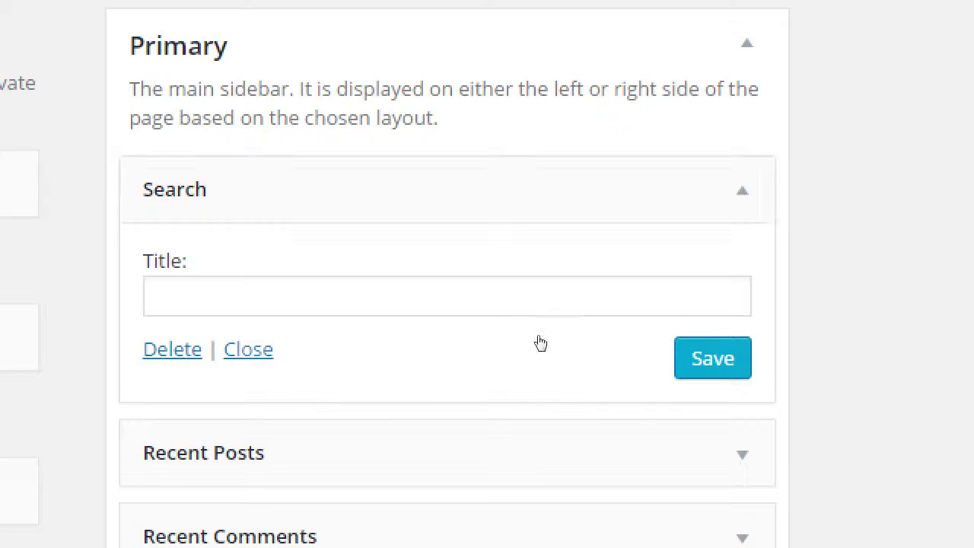
pyautogui.click(515, 312)
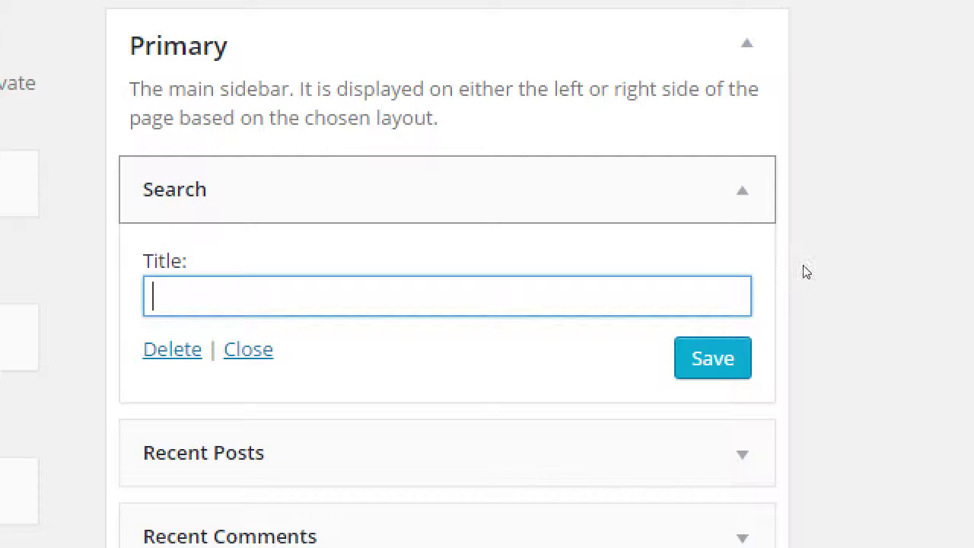
pyautogui.press('Escape')
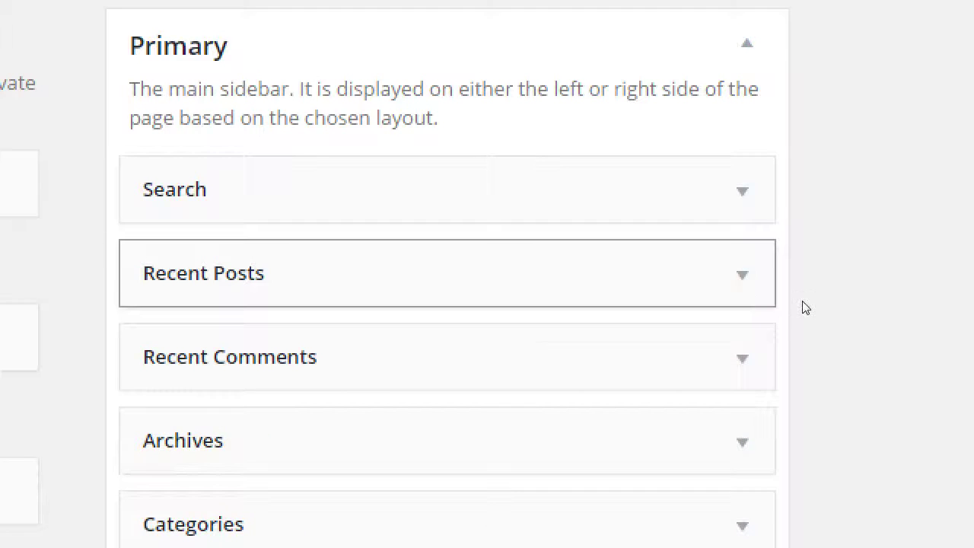
pyautogui.press('Return')
pyautogui.scroll(-2, 813, 407)
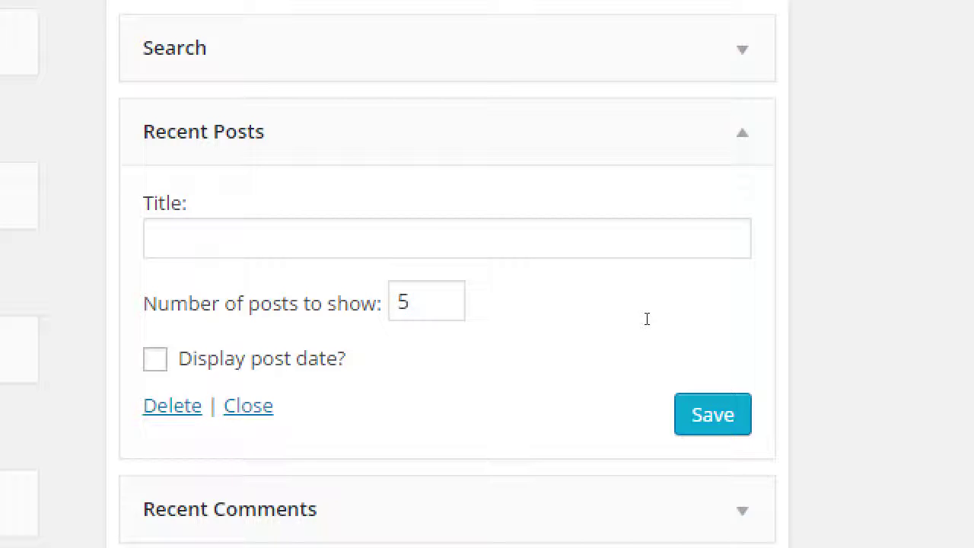
pyautogui.click(742, 133)
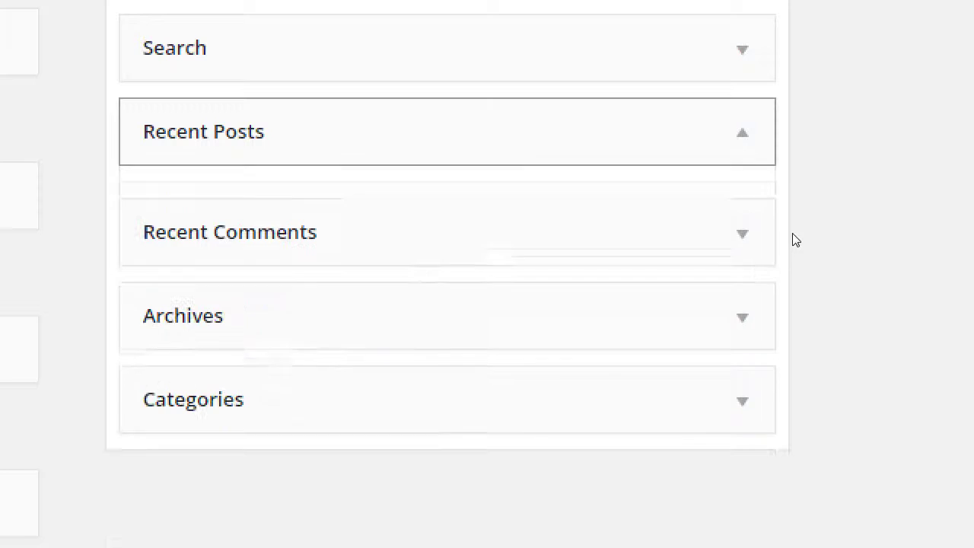
# Step: Set the Primary sidebar's Categories widget to display as dropdown, title it "Our Categories", save it and collapse it
pyautogui.click(772, 357)
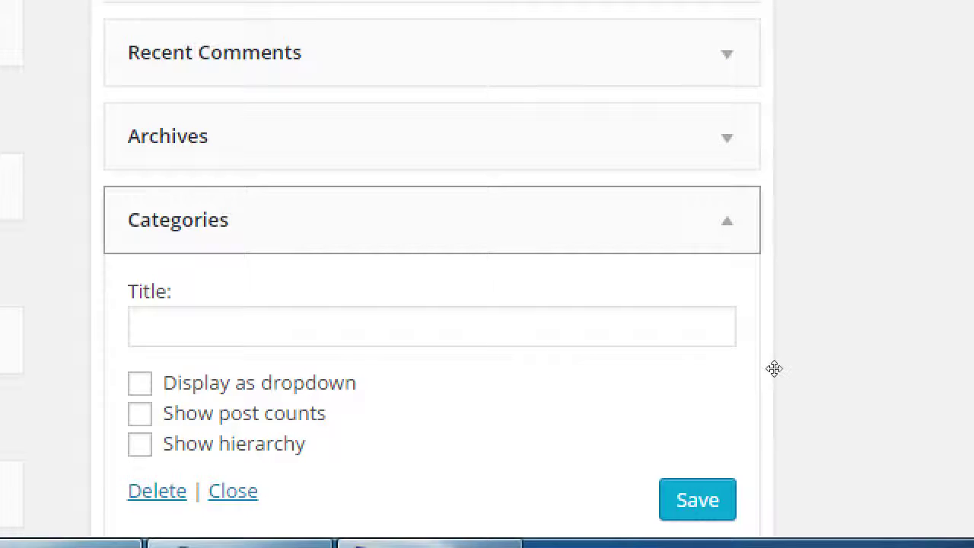
pyautogui.press('Return')
pyautogui.press('Return')
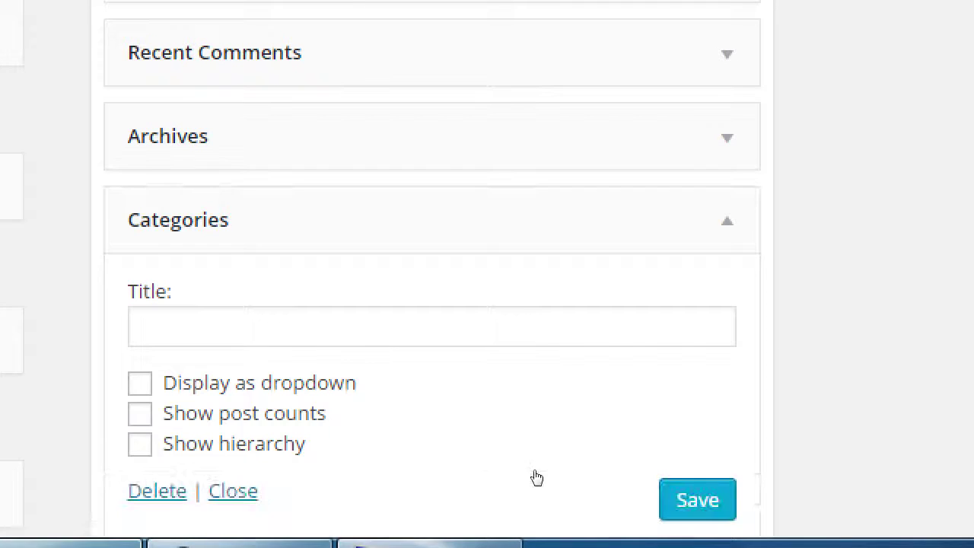
pyautogui.press('space')
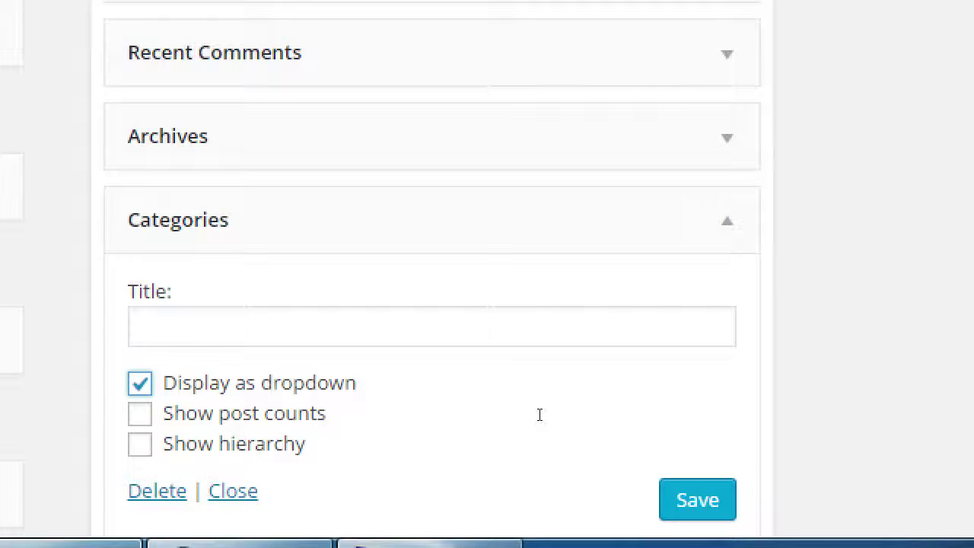
pyautogui.hotkey('shift', 'Tab')
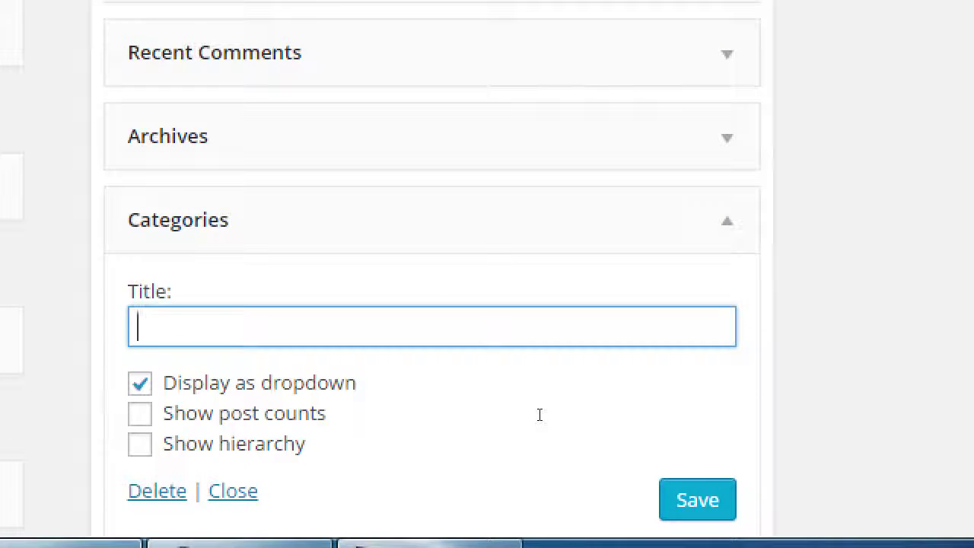
pyautogui.write('Our Ca')
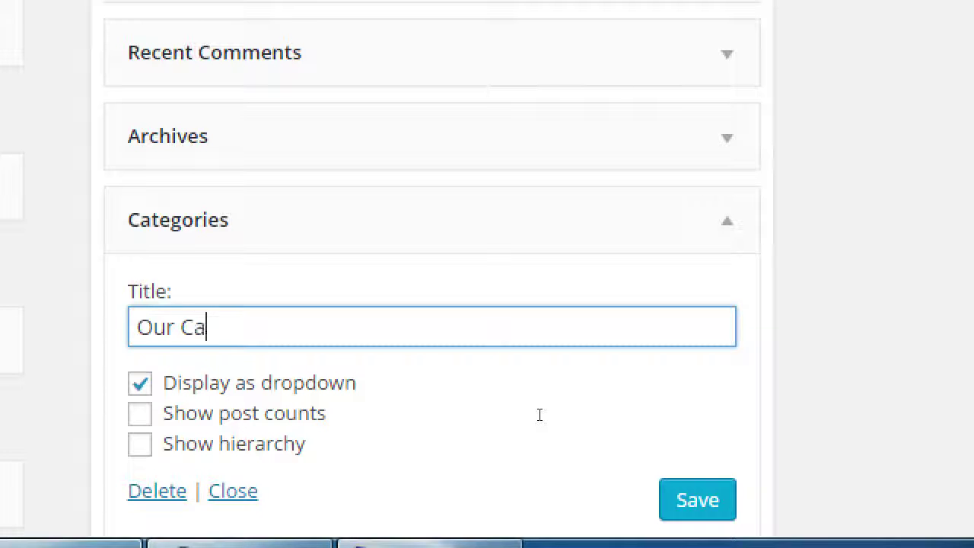
pyautogui.write('tegories')
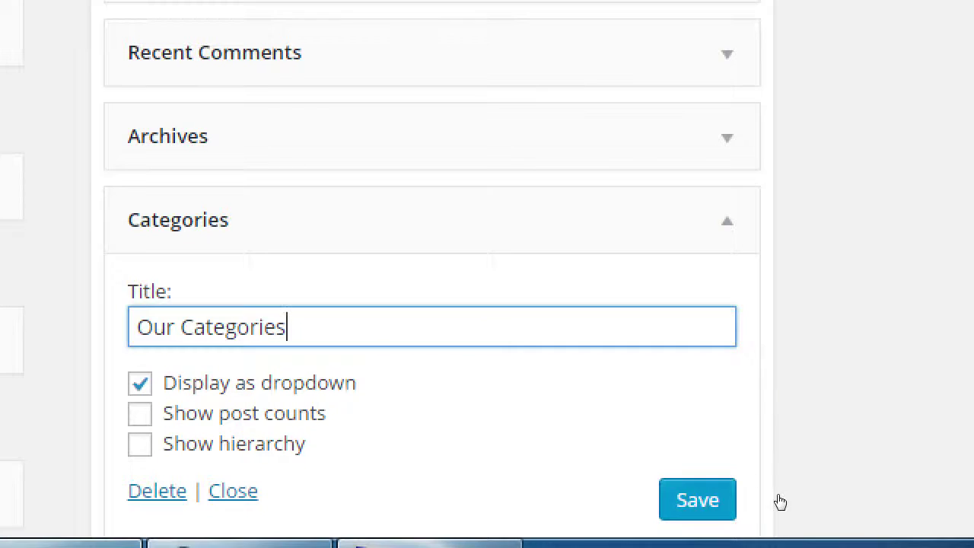
pyautogui.press('Return')
pyautogui.click(797, 361)
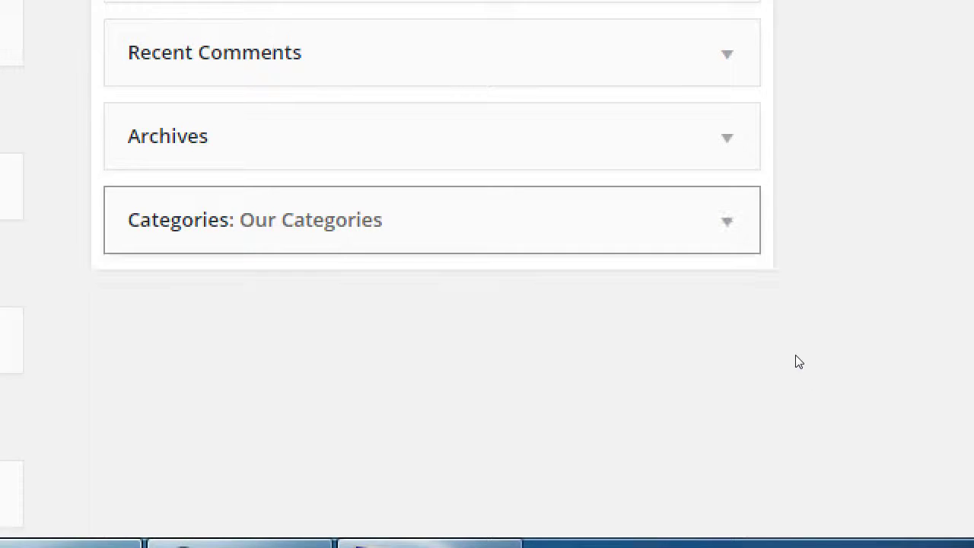
# Step: Move the Categories widget directly below Search in the Primary sidebar
pyautogui.press('super+minus')
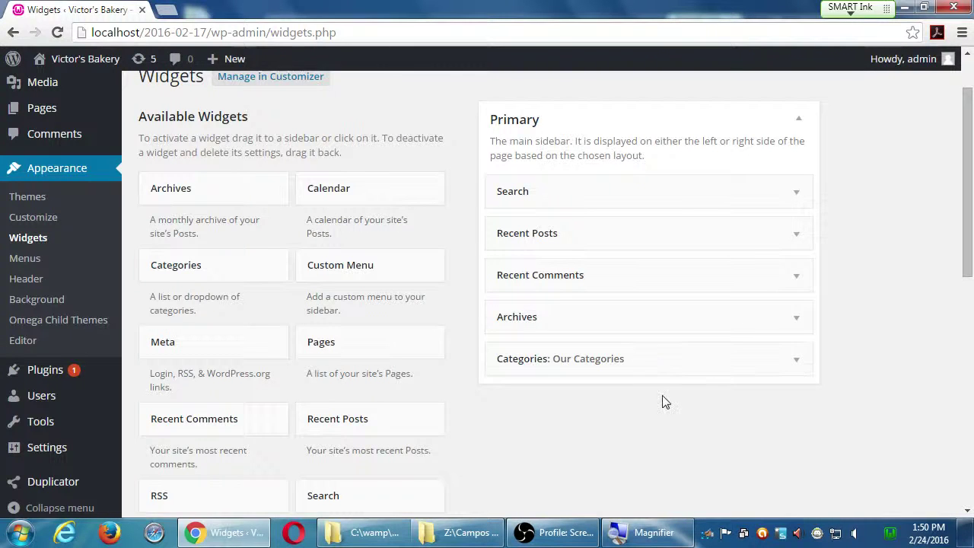
pyautogui.moveTo(644, 368); pyautogui.dragTo(644, 216)
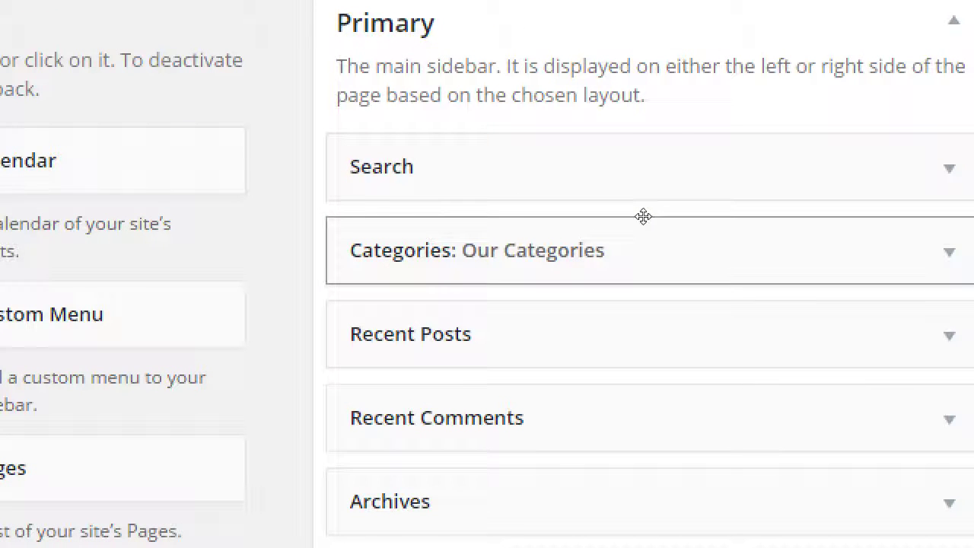
pyautogui.moveTo(611, 235); pyautogui.dragTo(582, 287)
pyautogui.moveTo(576, 335); pyautogui.dragTo(586, 220)
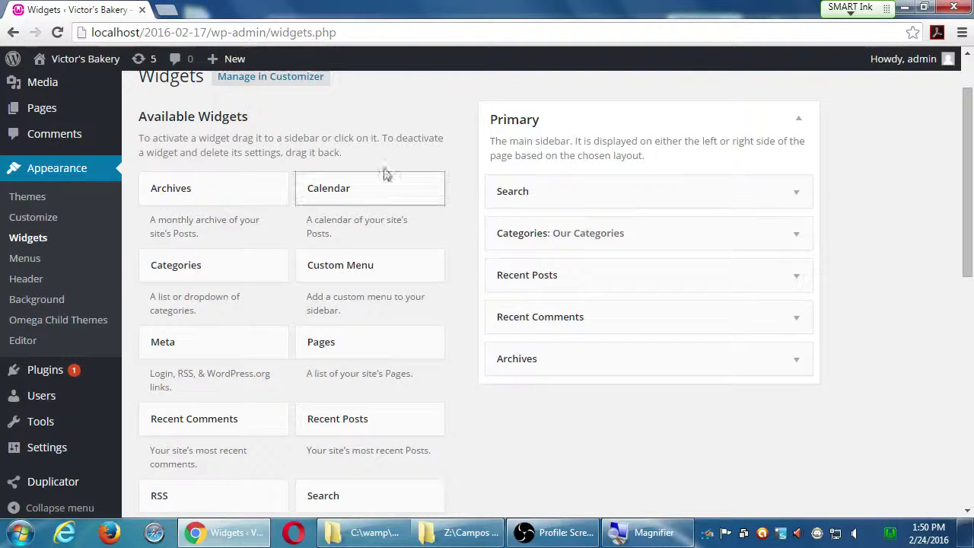
# Step: Visit the live site and examine the Search box and the Our Categories heading in the sidebar
pyautogui.click(98, 79)
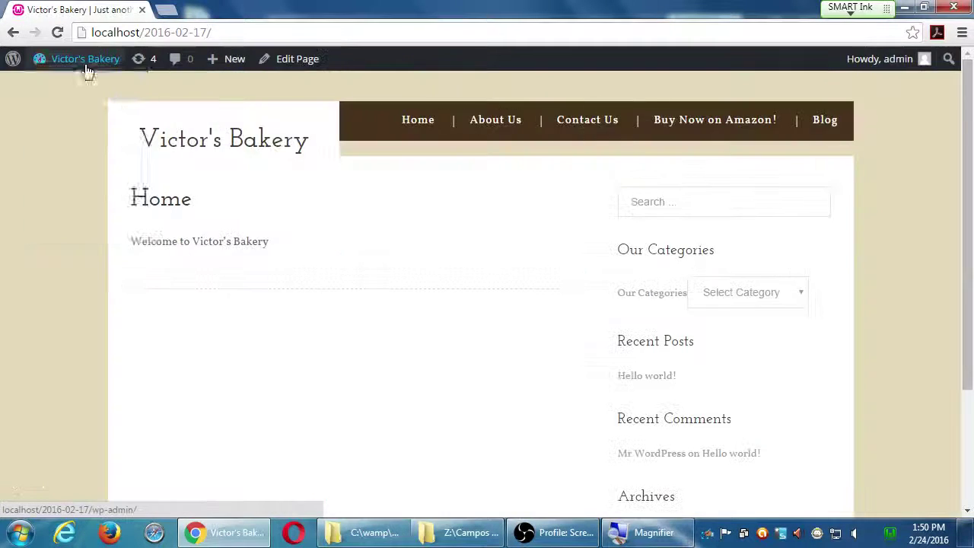
pyautogui.click(703, 197)
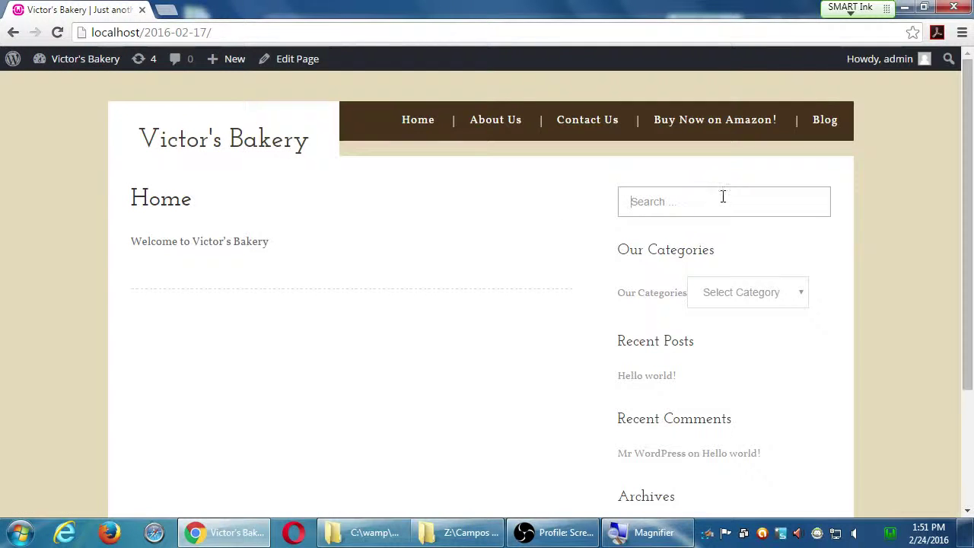
pyautogui.moveTo(644, 250); pyautogui.dragTo(693, 251)
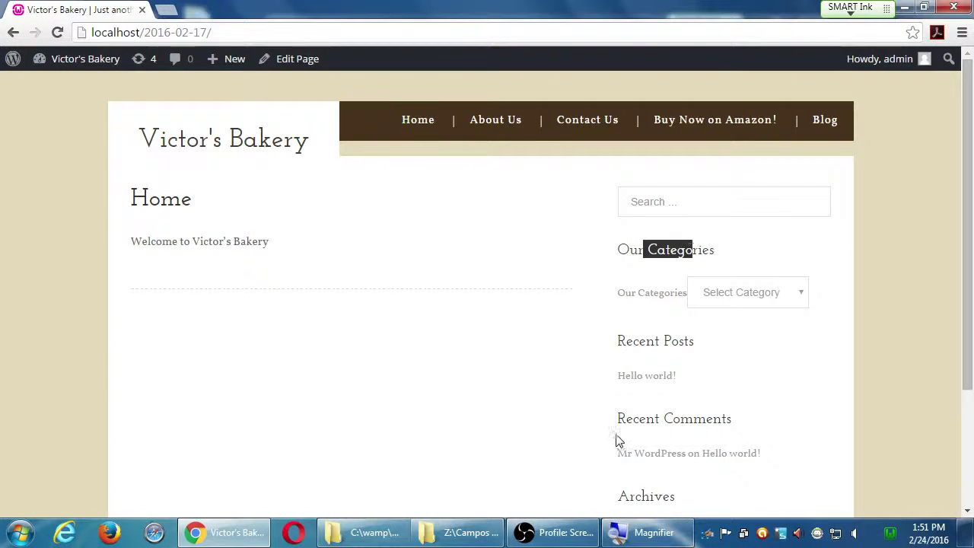
pyautogui.click(811, 361)
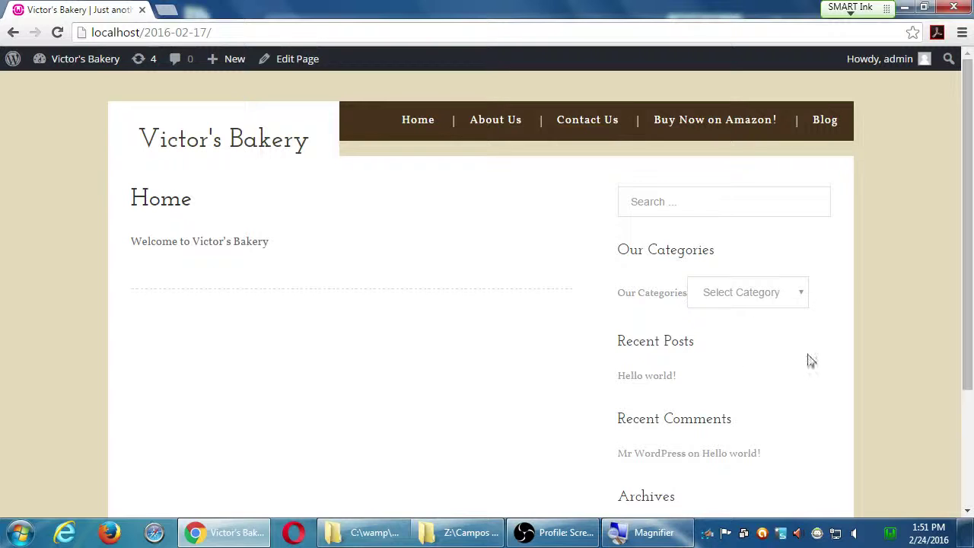
pyautogui.moveTo(618, 250); pyautogui.dragTo(687, 245)
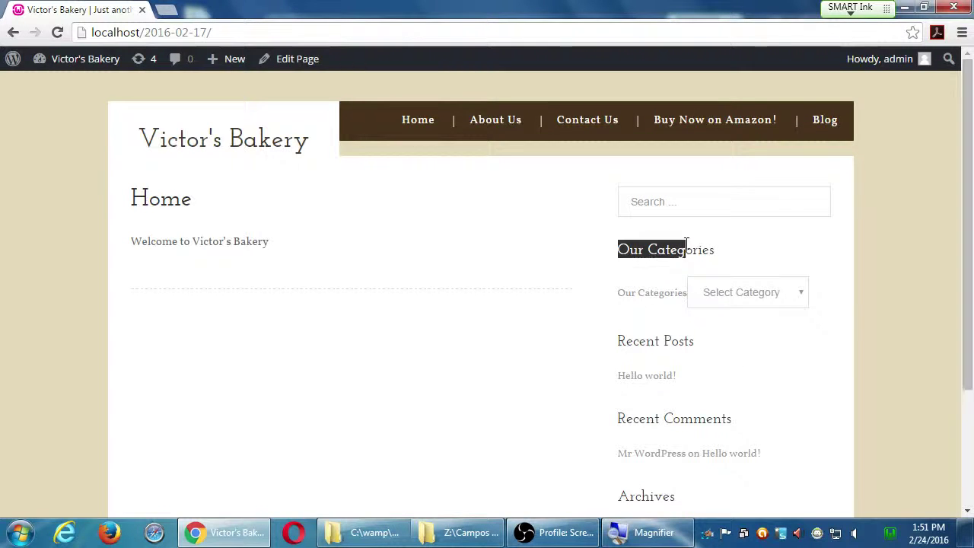
# Step: Inspect the options of the Our Categories dropdown in the live sidebar without choosing a category
pyautogui.click(646, 292)
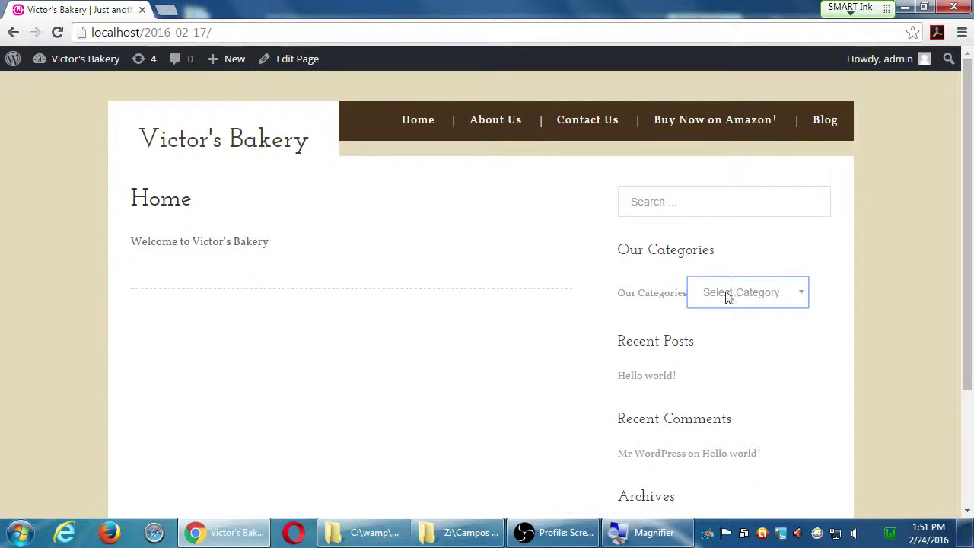
pyautogui.click(798, 297)
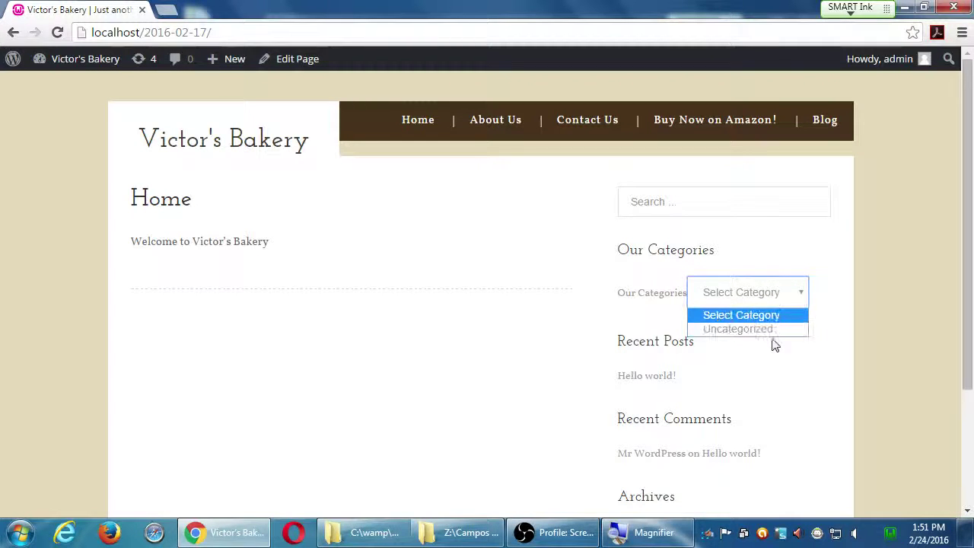
pyautogui.click(843, 312)
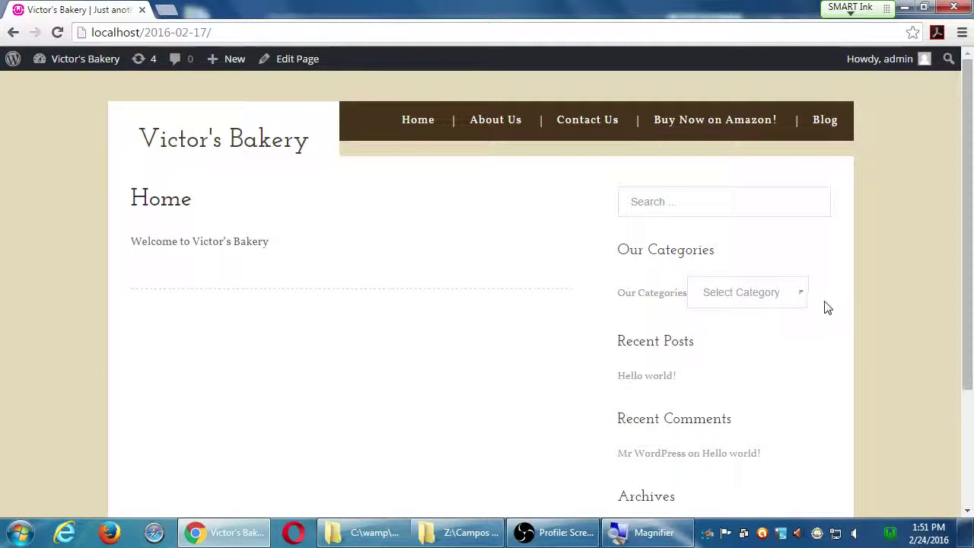
pyautogui.click(799, 298)
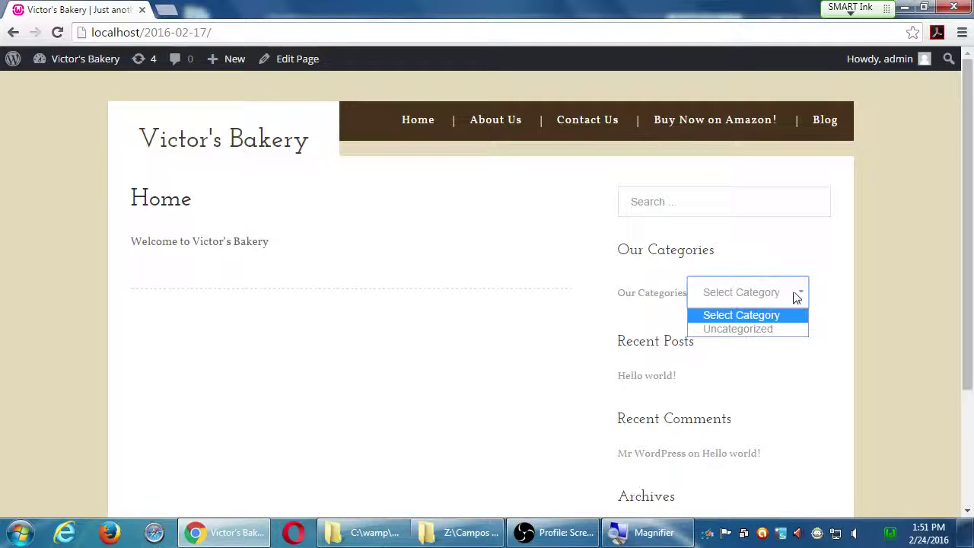
pyautogui.click(797, 297)
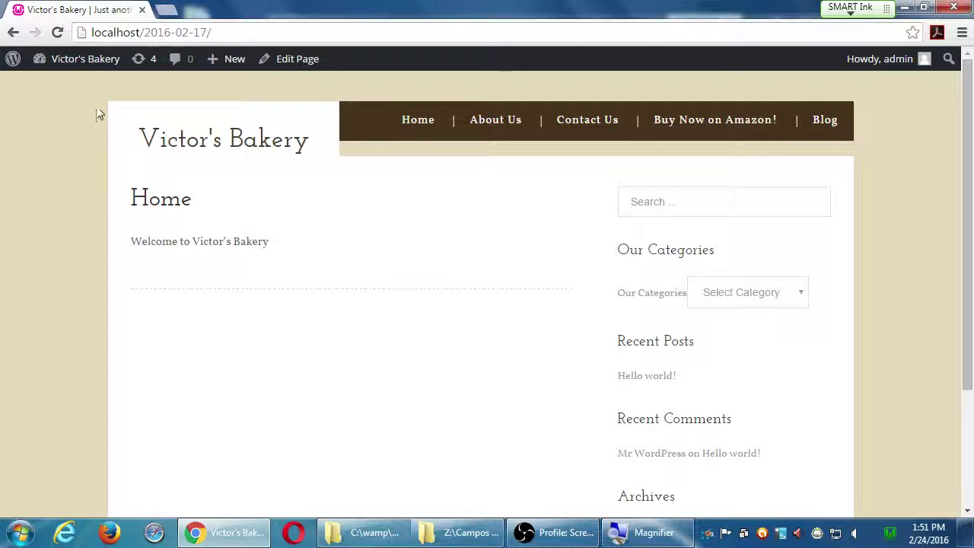
pyautogui.moveTo(86, 71)
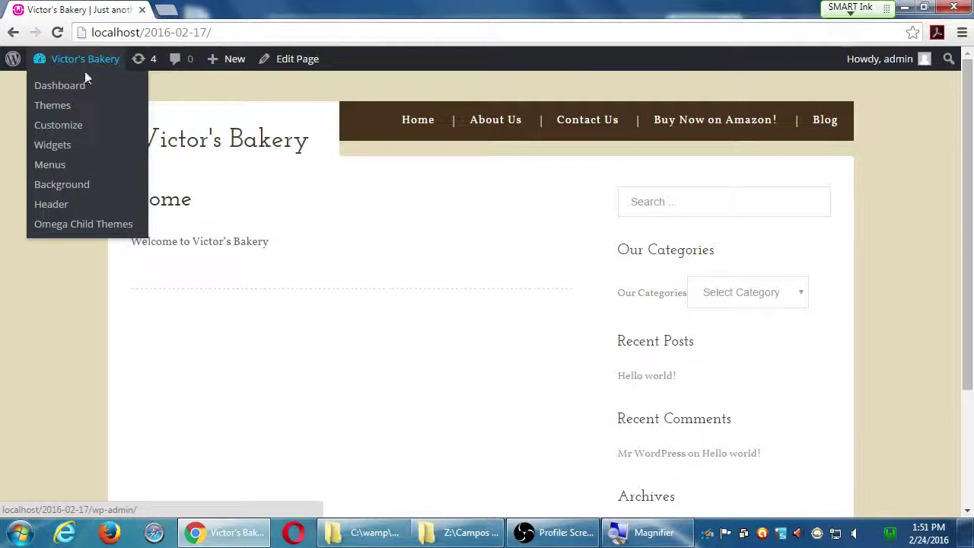
pyautogui.click(59, 150)
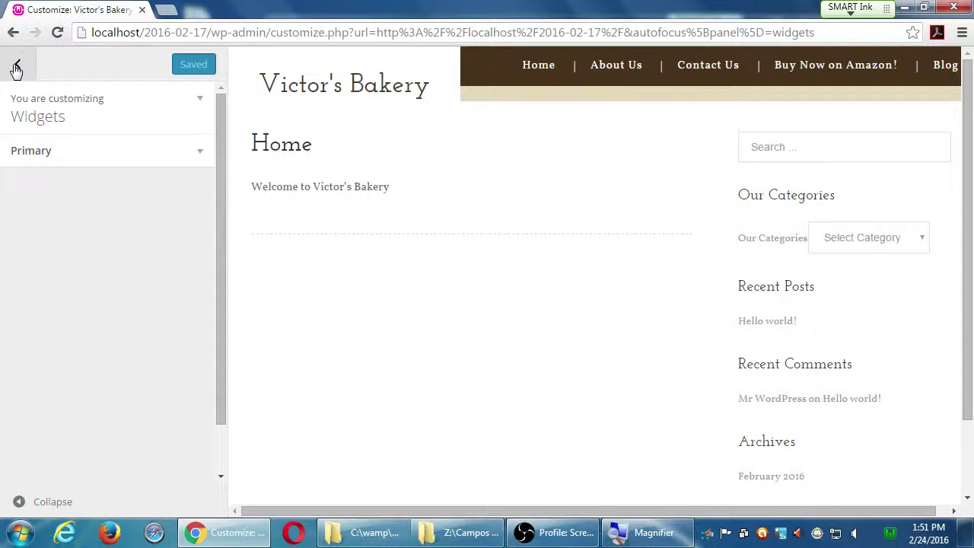
pyautogui.click(13, 35)
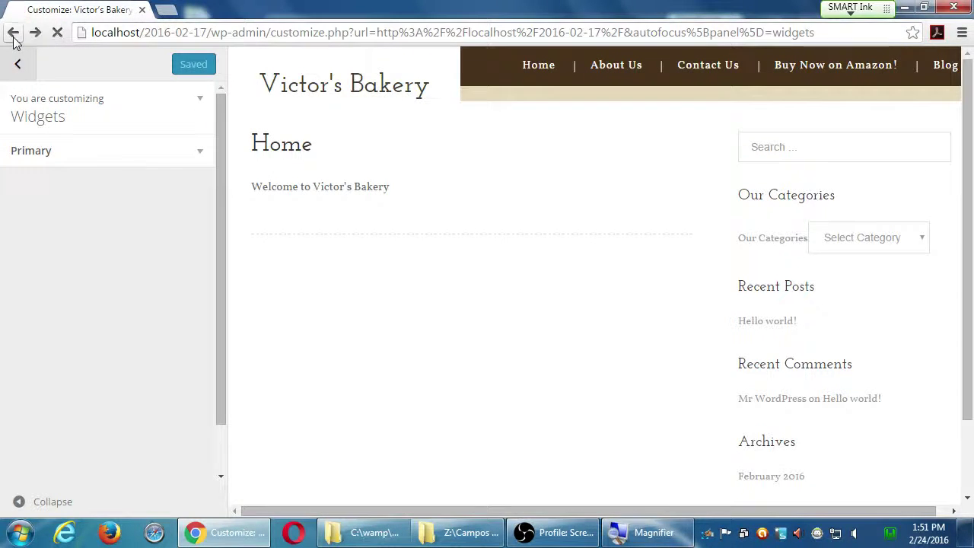
# Step: Open the Customizer's widget settings, view the widgets in the Primary area and leave the Customizer
pyautogui.moveTo(65, 69)
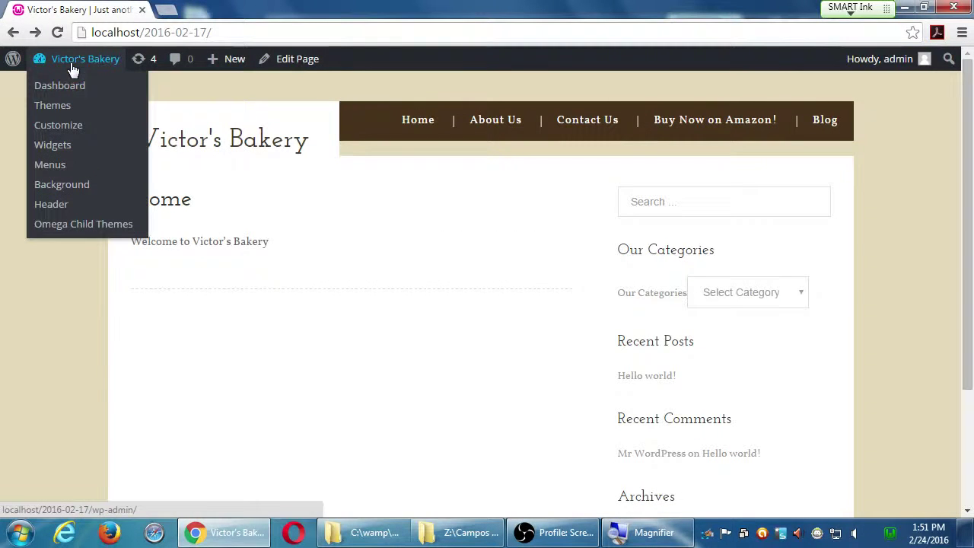
pyautogui.click(66, 146)
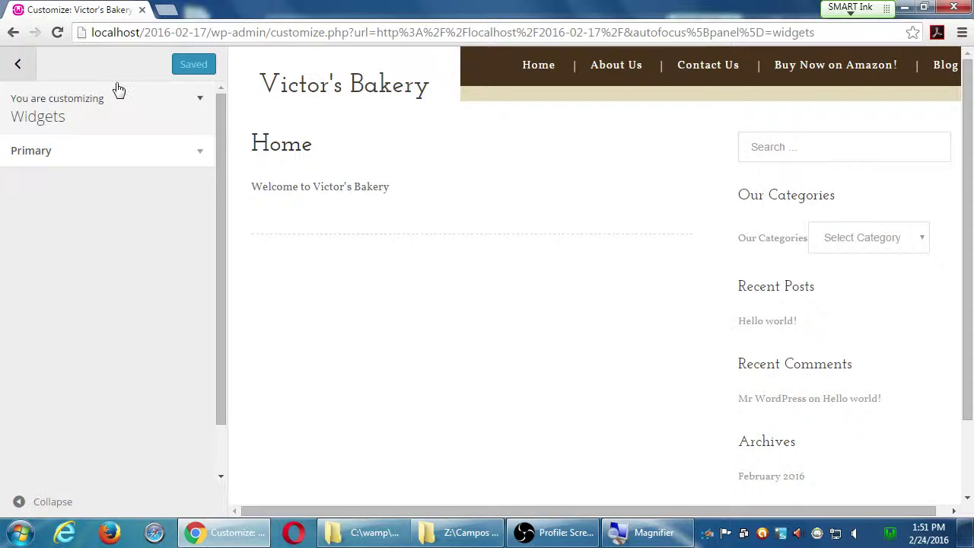
pyautogui.click(98, 160)
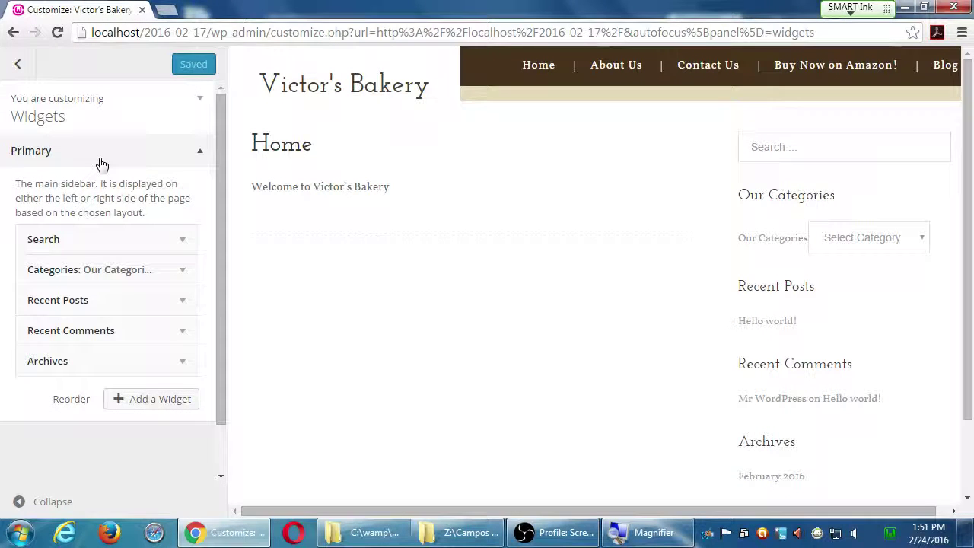
pyautogui.click(100, 163)
pyautogui.click(18, 66)
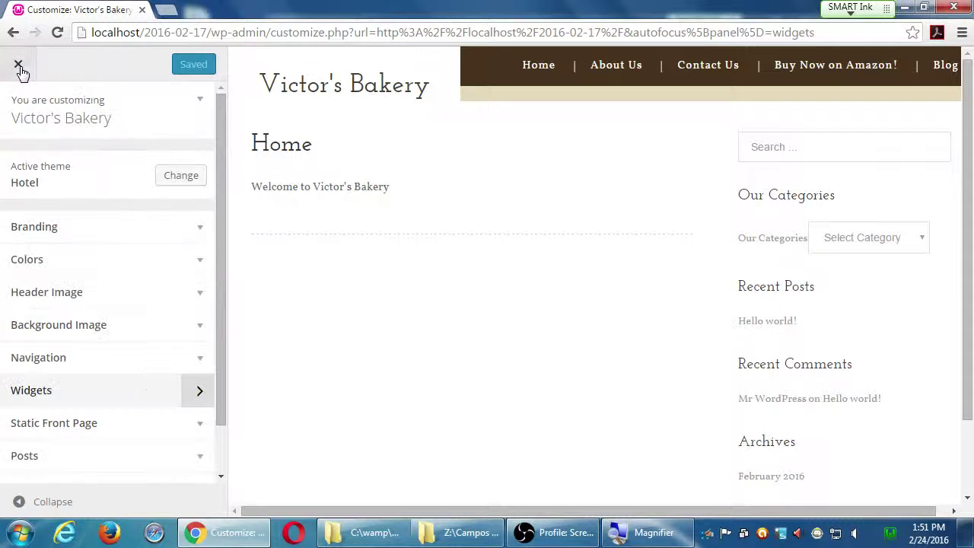
pyautogui.click(18, 65)
# Step: Go to the Widgets page in the admin dashboard and review the settings of the Primary sidebar's Categories widget
pyautogui.moveTo(84, 59)
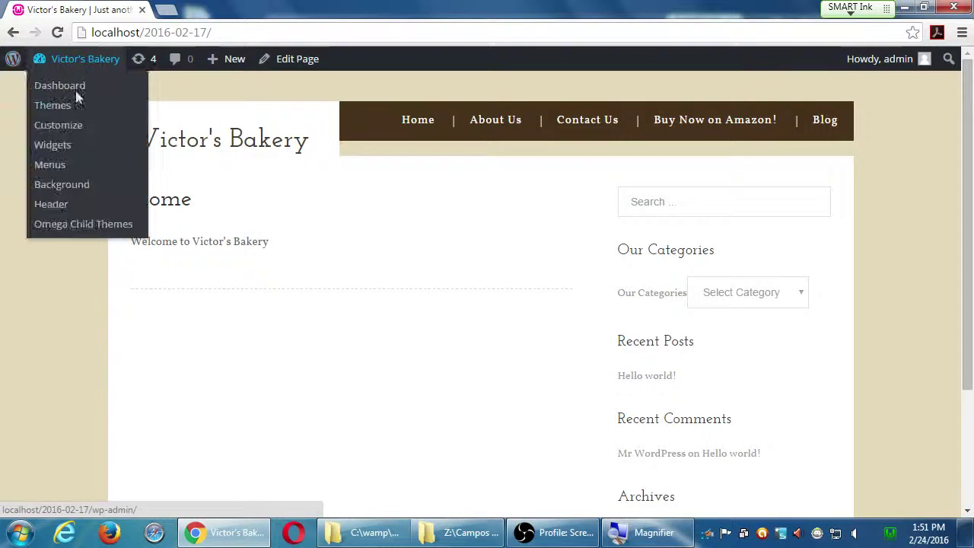
pyautogui.click(64, 88)
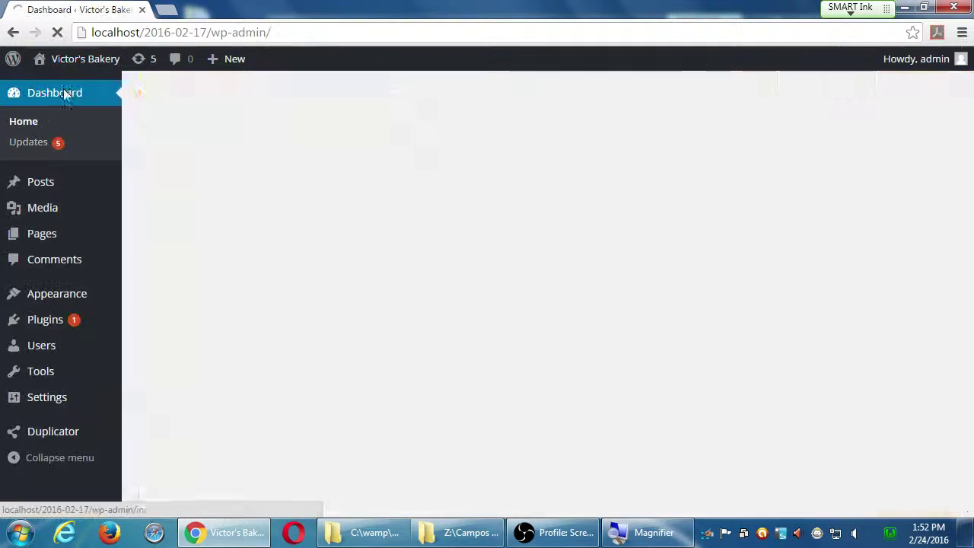
pyautogui.moveTo(55, 308)
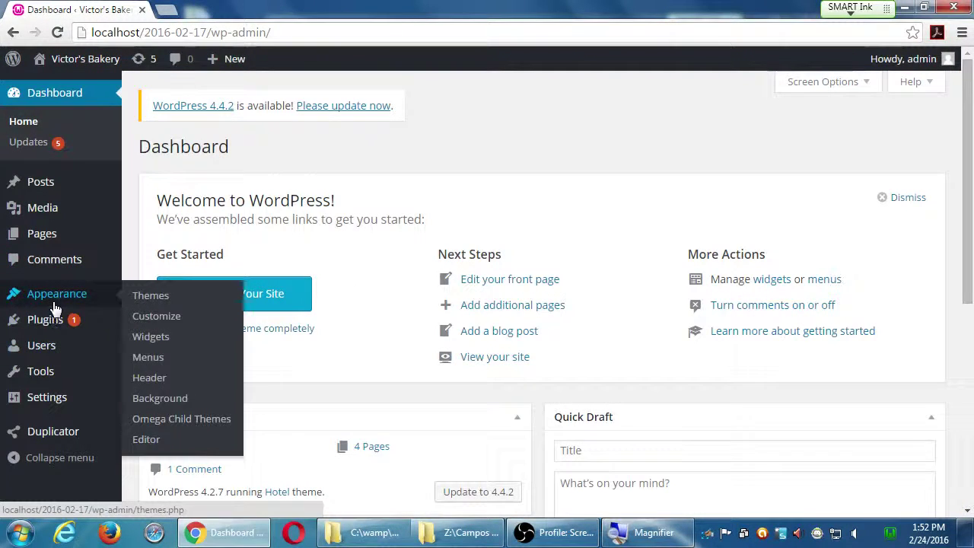
pyautogui.click(161, 344)
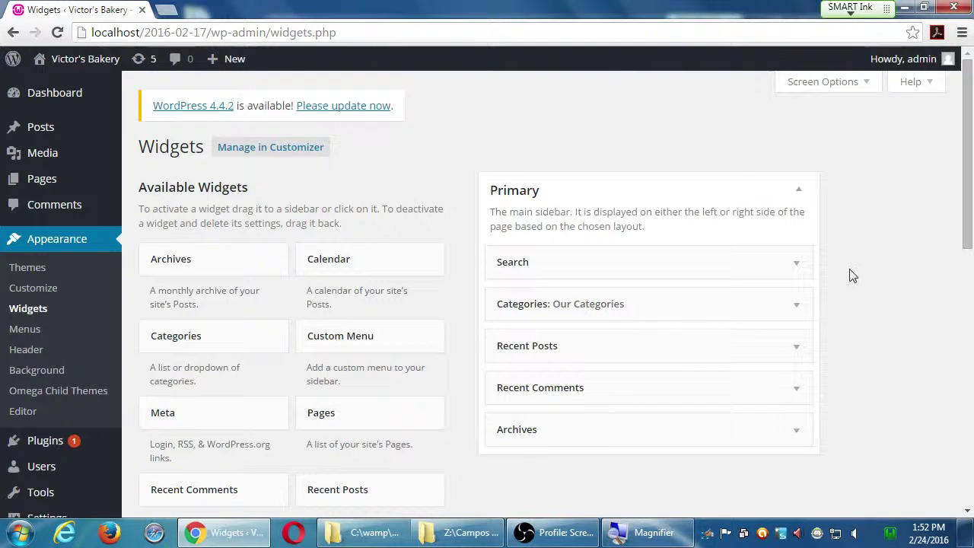
pyautogui.click(799, 305)
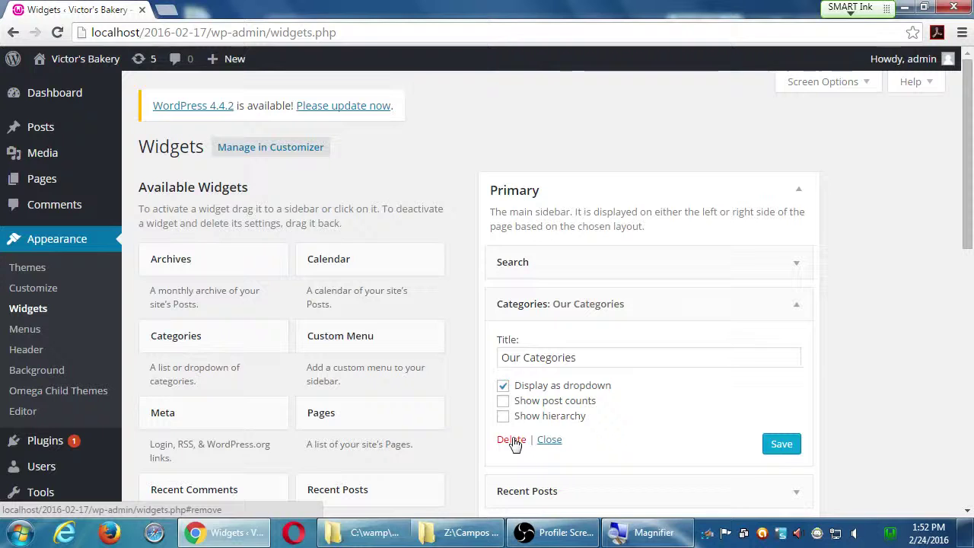
pyautogui.click(797, 304)
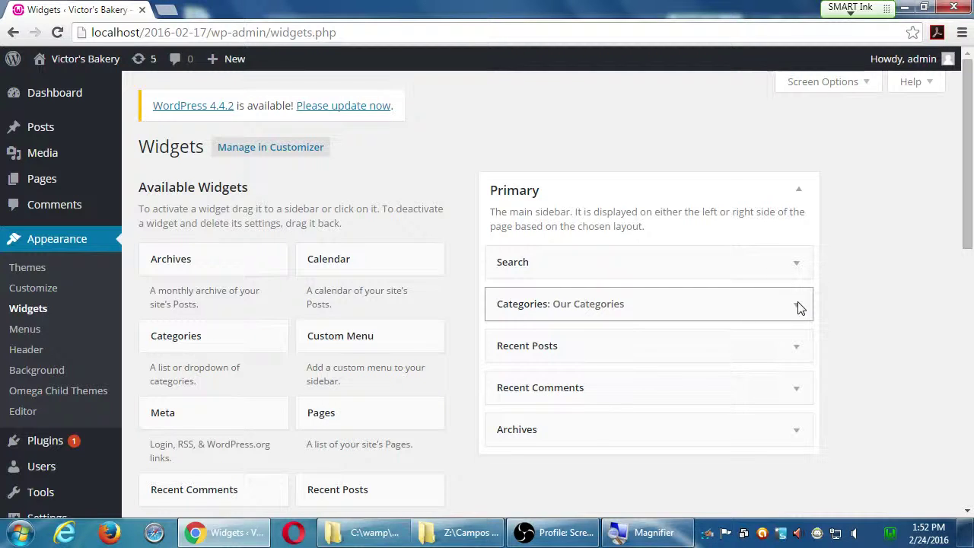
# Step: Collapse the Available Widgets and Inactive Sidebar sections and move the Our Categories widget from Primary to Inactive Widgets
pyautogui.click(205, 190)
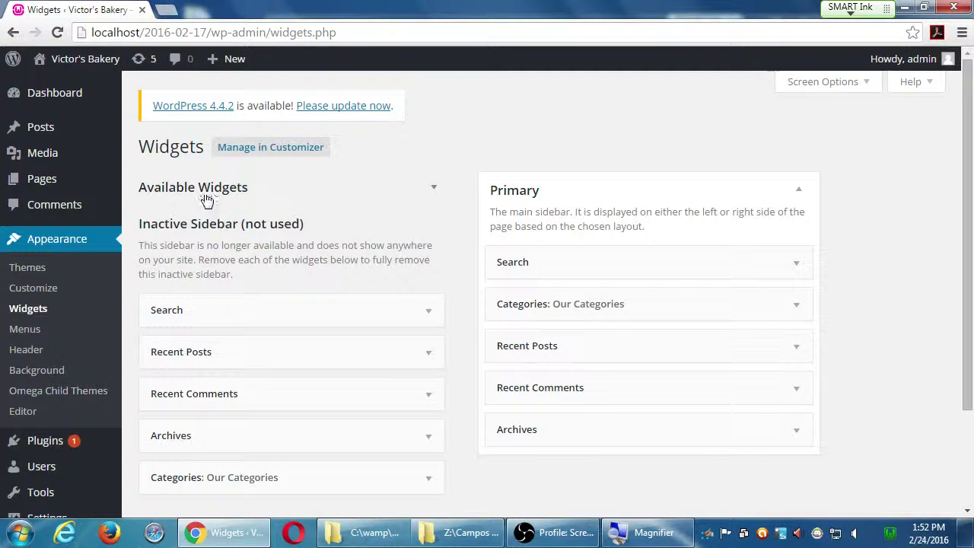
pyautogui.click(191, 228)
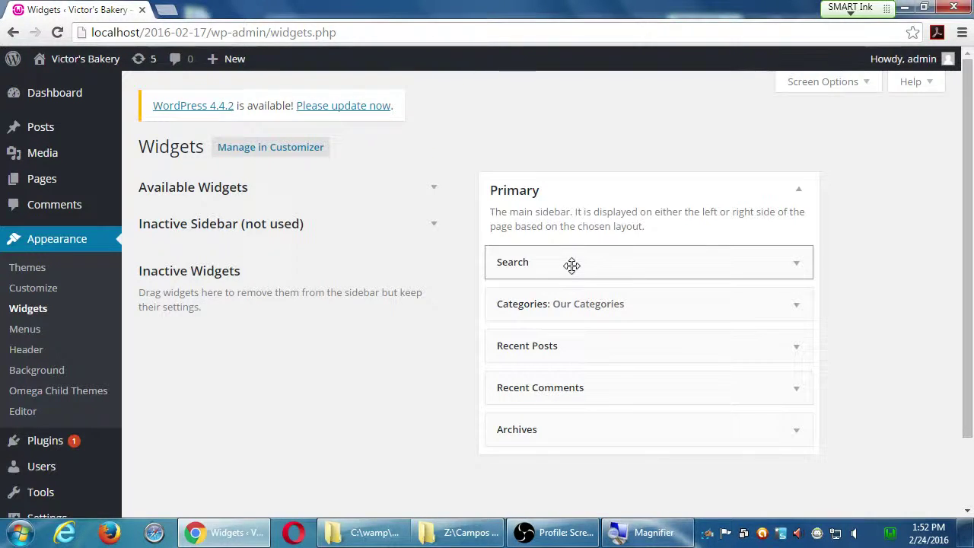
pyautogui.moveTo(583, 305); pyautogui.dragTo(254, 344)
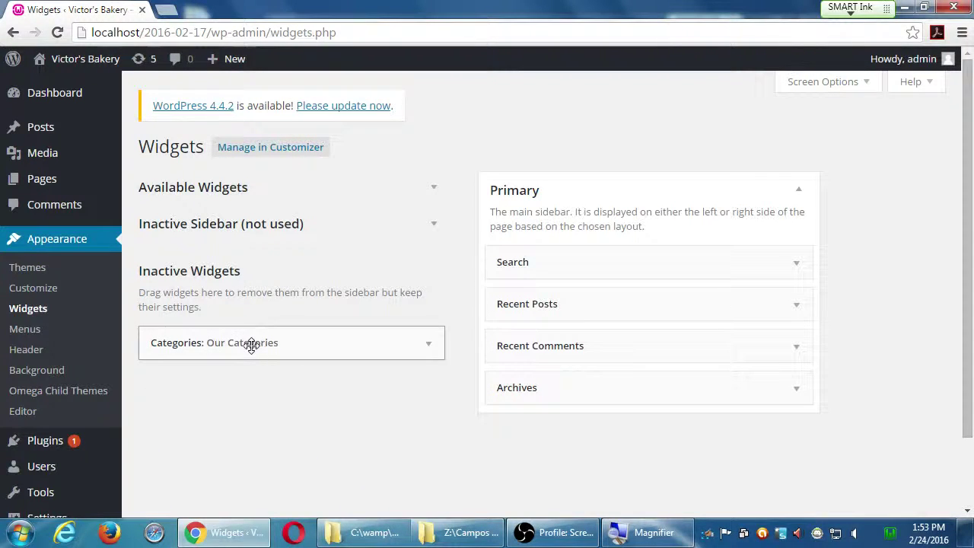
# Step: Open the live site in a new tab, check its sidebar for the Categories widget and return to the Widgets page
pyautogui.middleClick(88, 60)
pyautogui.click(210, 10)
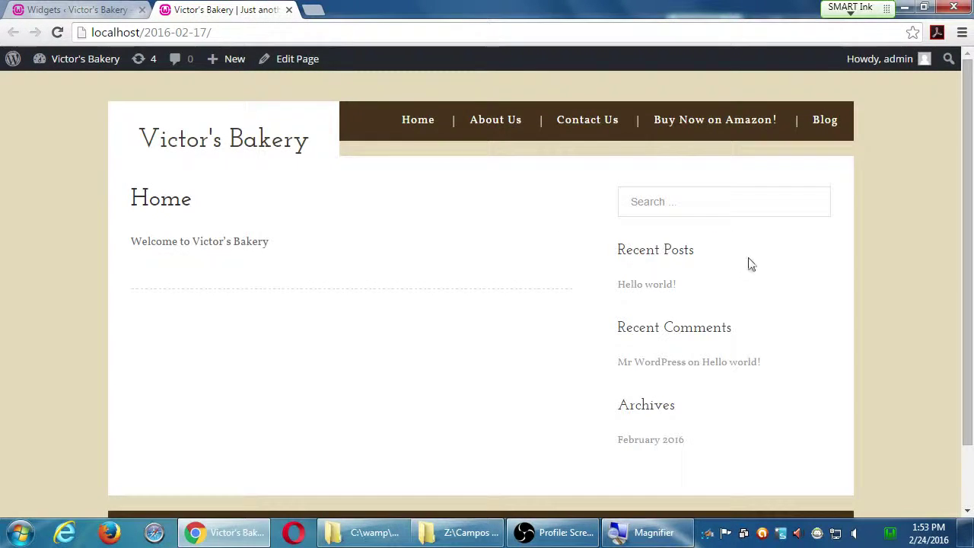
pyautogui.click(87, 9)
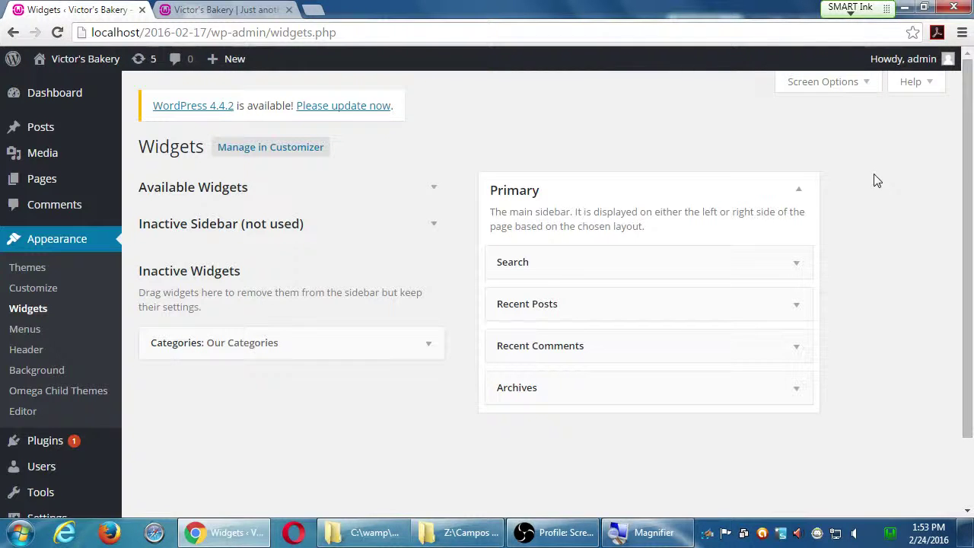
# Step: Compare the live home page's sidebar and footer with the Primary widget area on the Widgets page
pyautogui.click(232, 7)
pyautogui.scroll(-1, 897, 350)
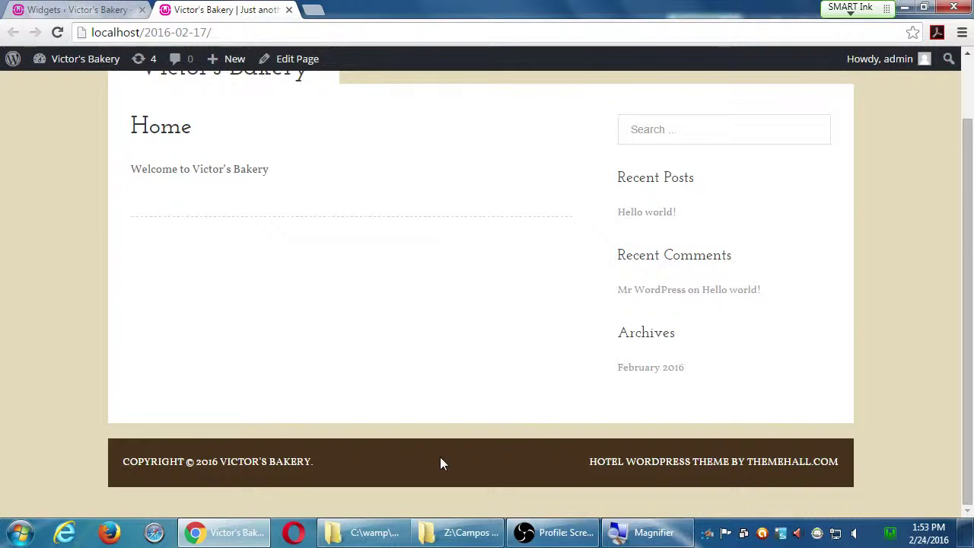
pyautogui.scroll(1, 403, 472)
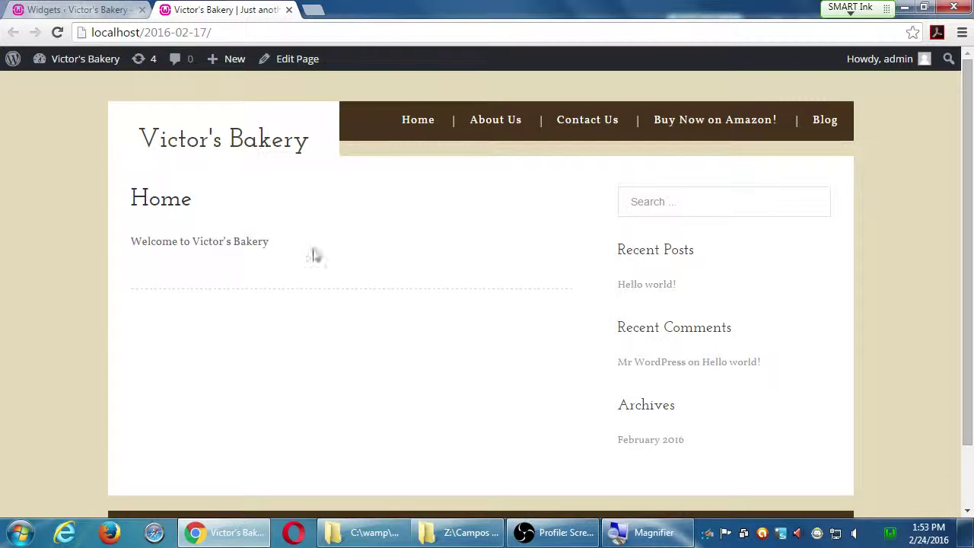
pyautogui.click(74, 10)
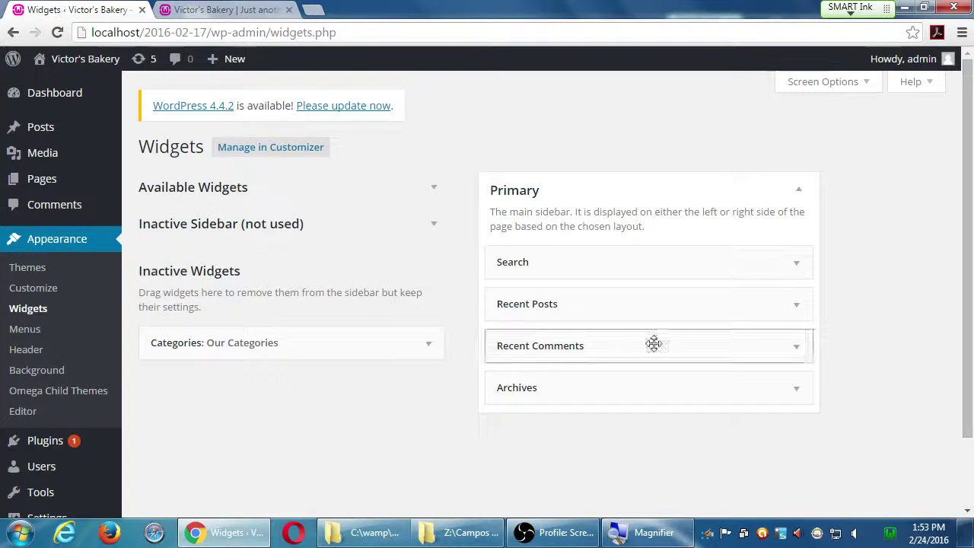
pyautogui.click(528, 195)
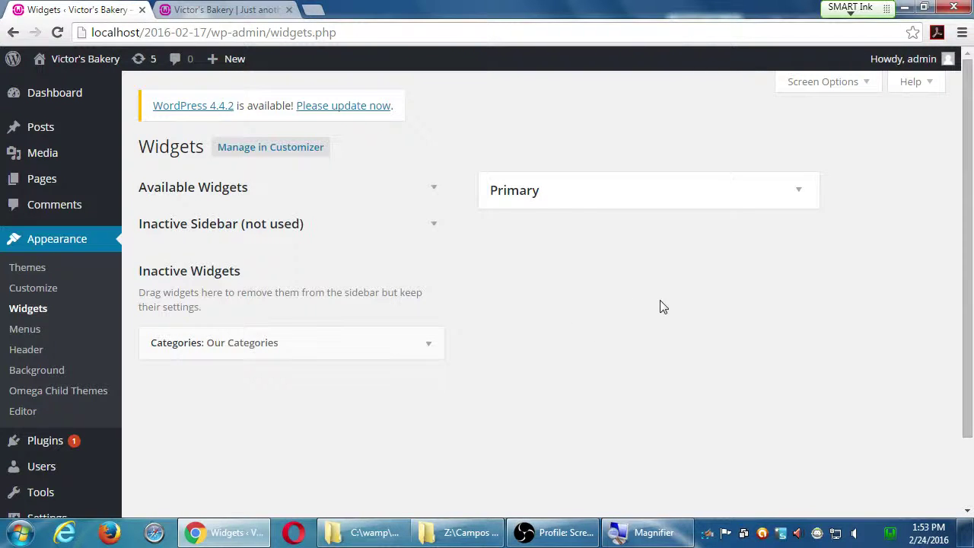
pyautogui.click(526, 201)
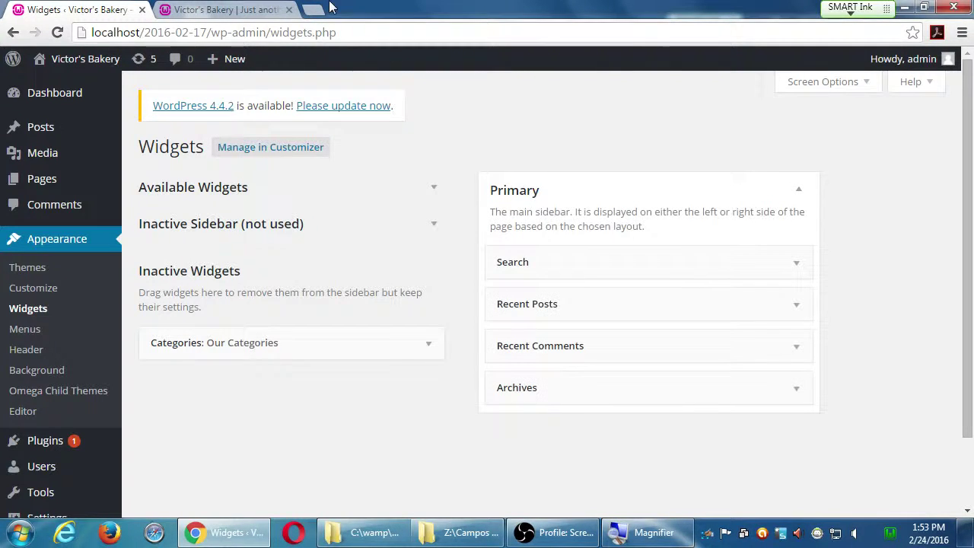
pyautogui.click(240, 7)
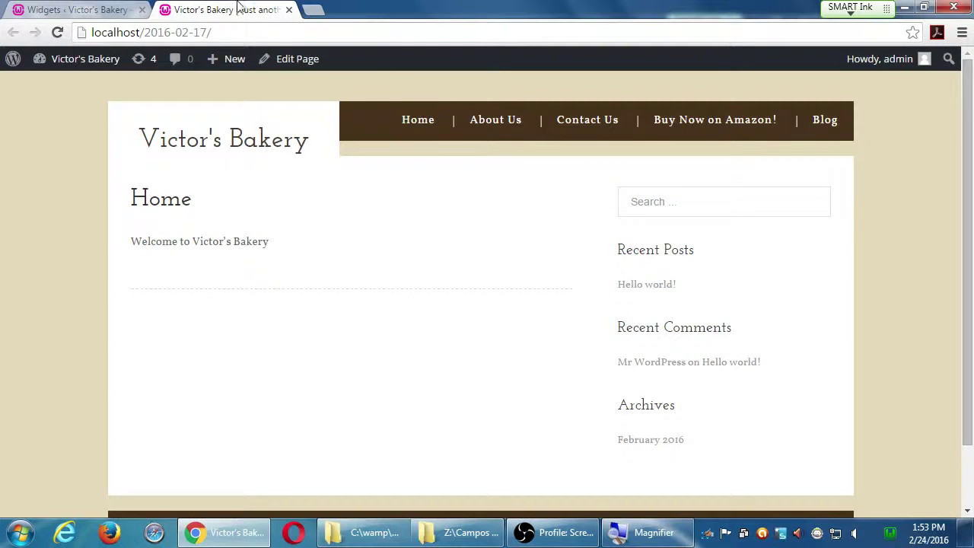
pyautogui.click(114, 9)
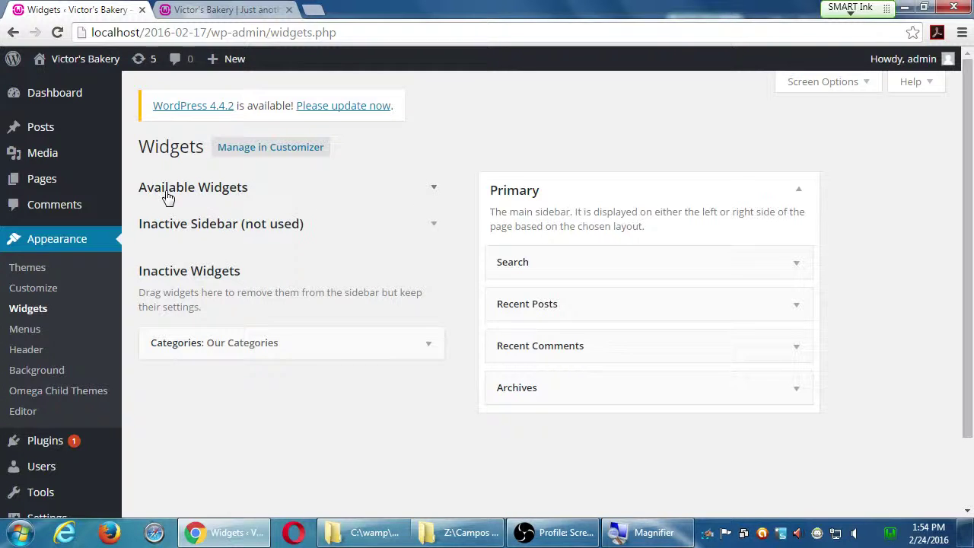
# Step: Expand the Available Widgets section and look through the widget types it offers
pyautogui.click(429, 196)
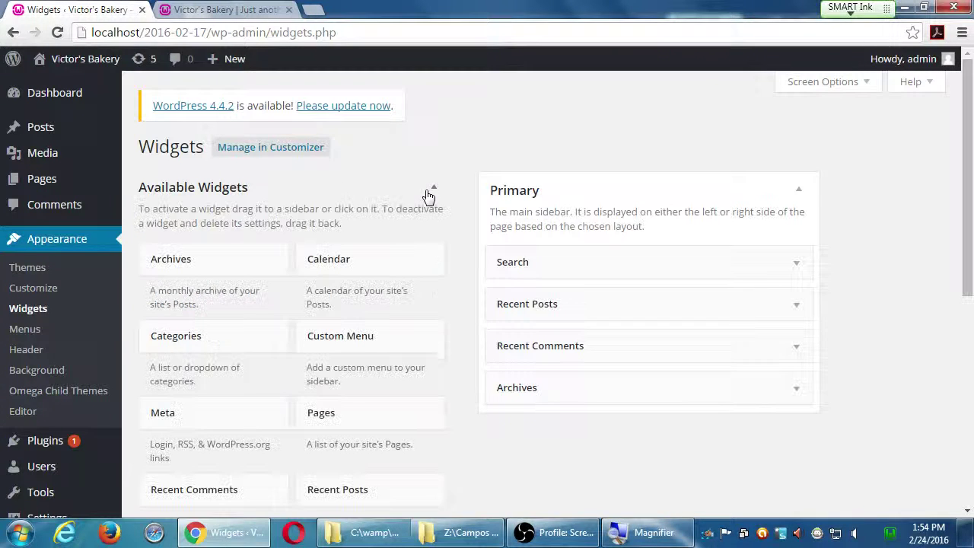
pyautogui.scroll(-1, 473, 283)
pyautogui.scroll(1, 473, 284)
# Step: Open the Menus page in a separate tab, examine the Main Menu structure and return to the Widgets page
pyautogui.middleClick(35, 335)
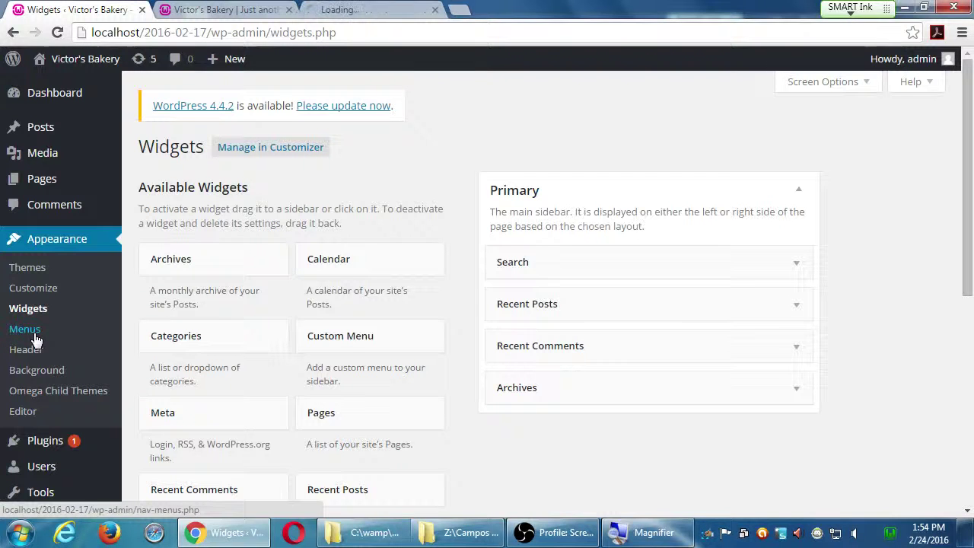
pyautogui.click(340, 10)
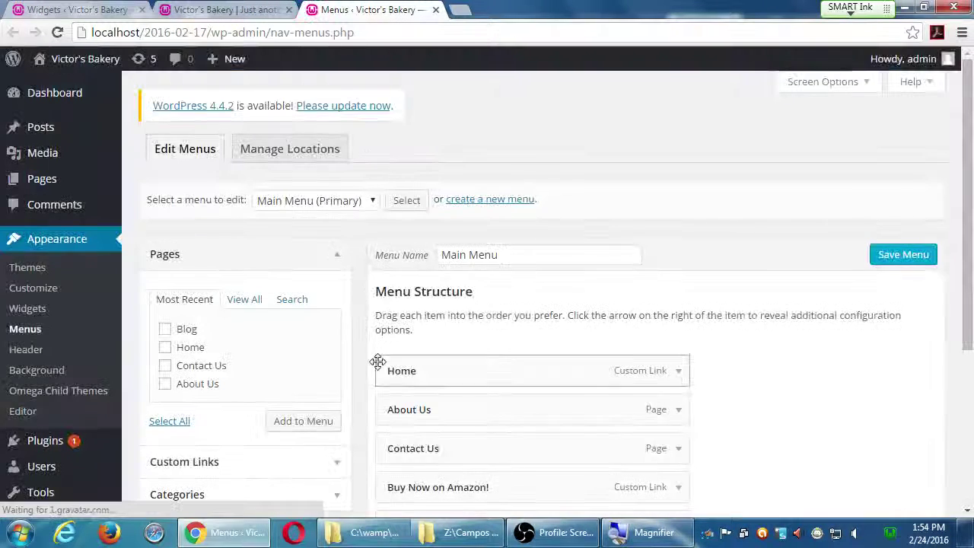
pyautogui.scroll(-3, 239, 396)
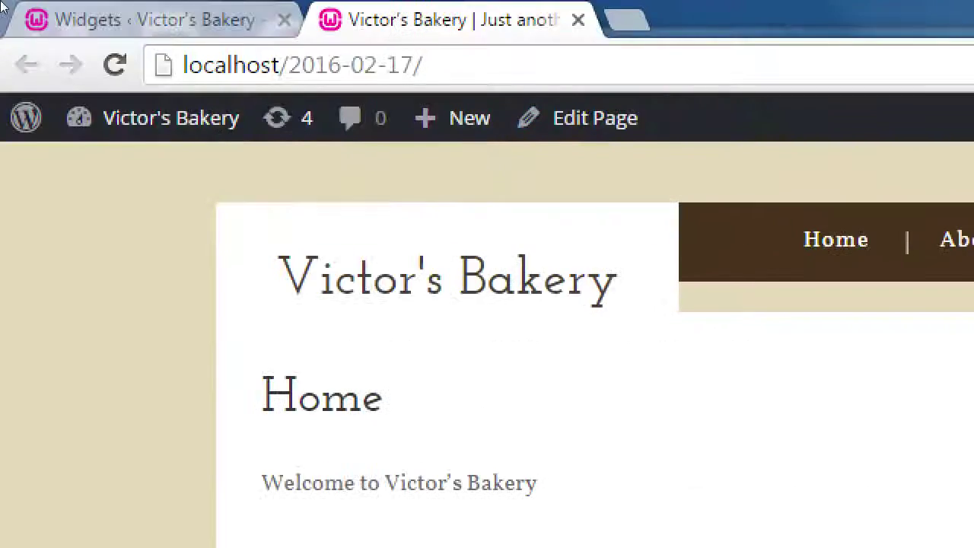
pyautogui.click(74, 6)
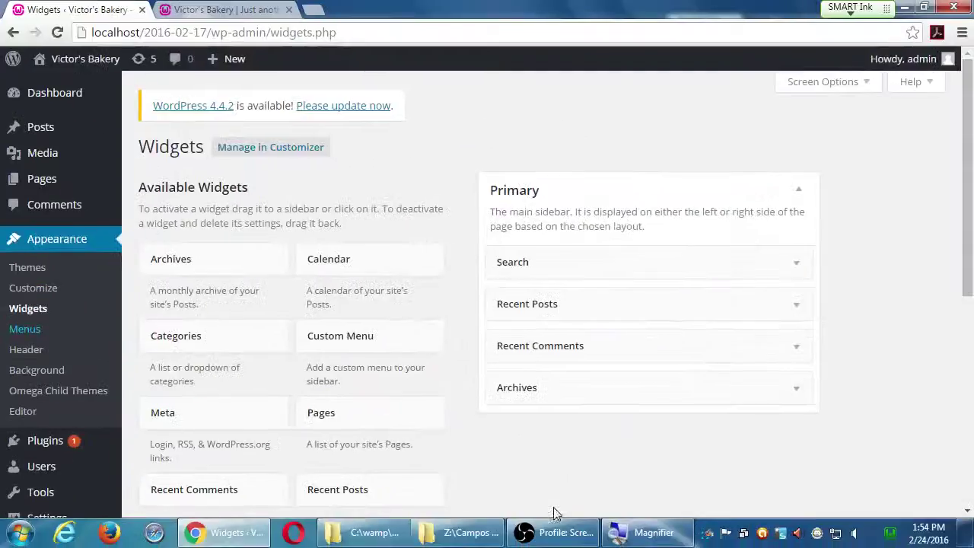
# Step: Add a Custom Menu widget below Search in the Primary sidebar, set its menu to Social Media and save it
pyautogui.scroll(-1, 478, 408)
pyautogui.scroll(-3, 478, 408)
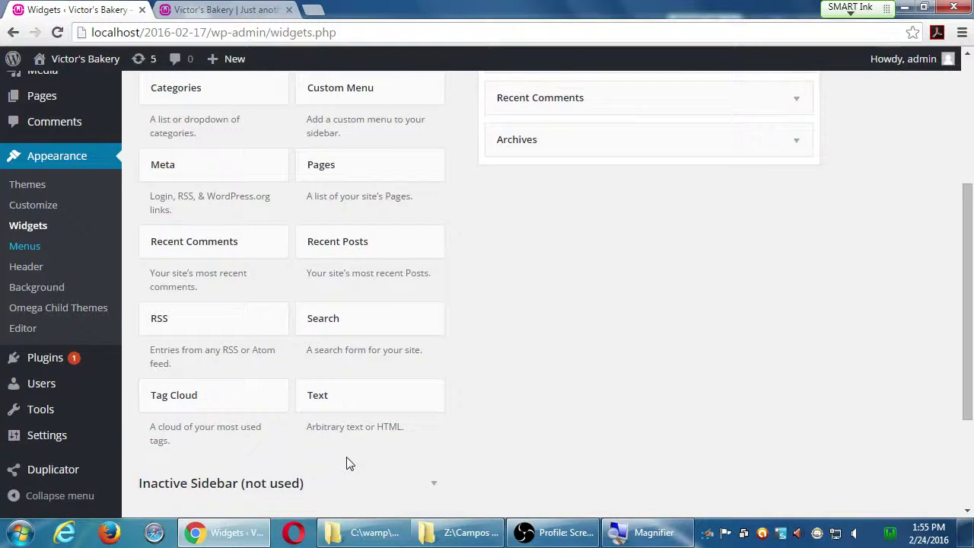
pyautogui.scroll(3, 347, 463)
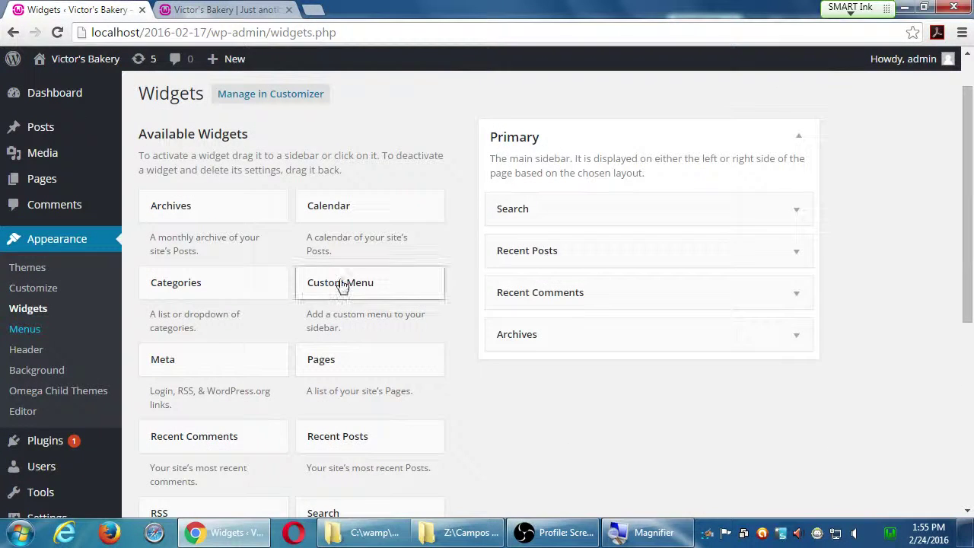
pyautogui.moveTo(341, 284); pyautogui.dragTo(582, 241)
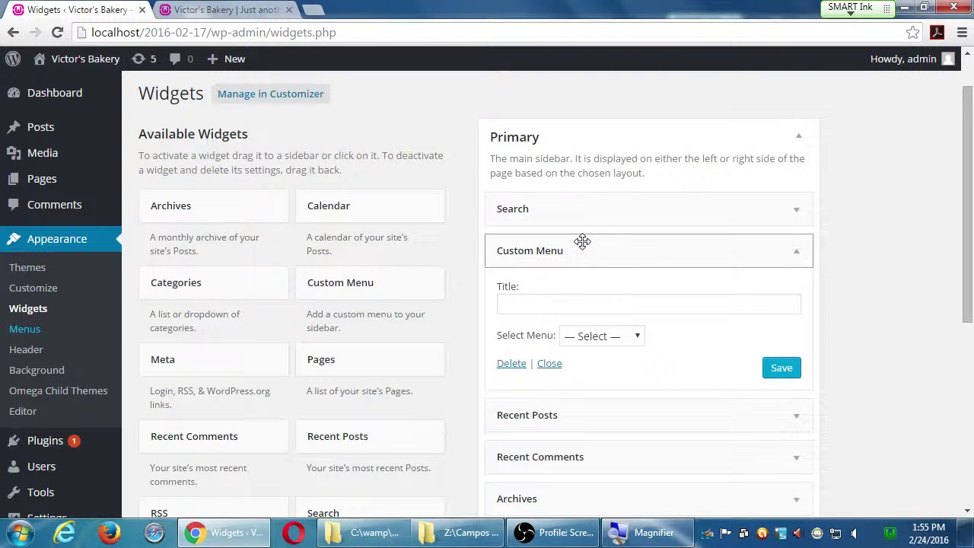
pyautogui.click(582, 335)
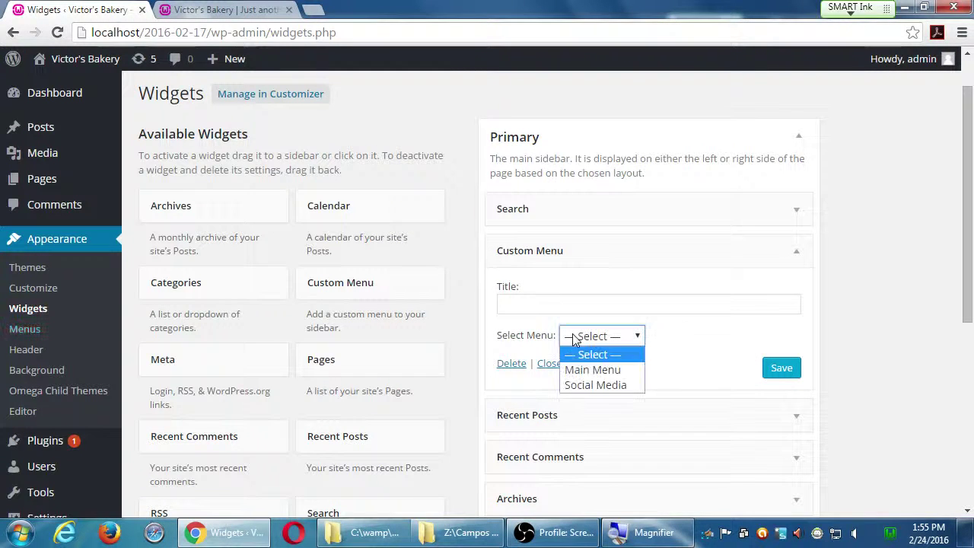
pyautogui.click(582, 385)
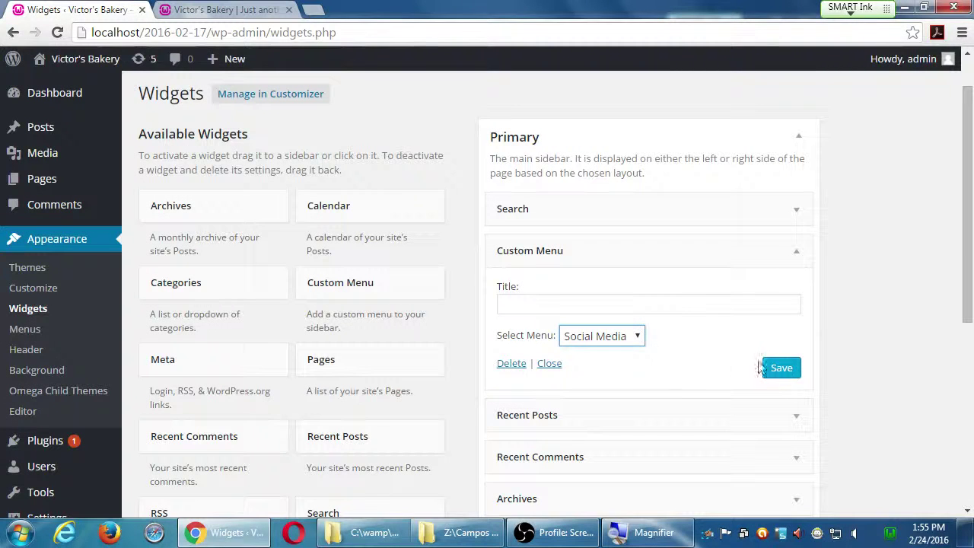
pyautogui.click(769, 369)
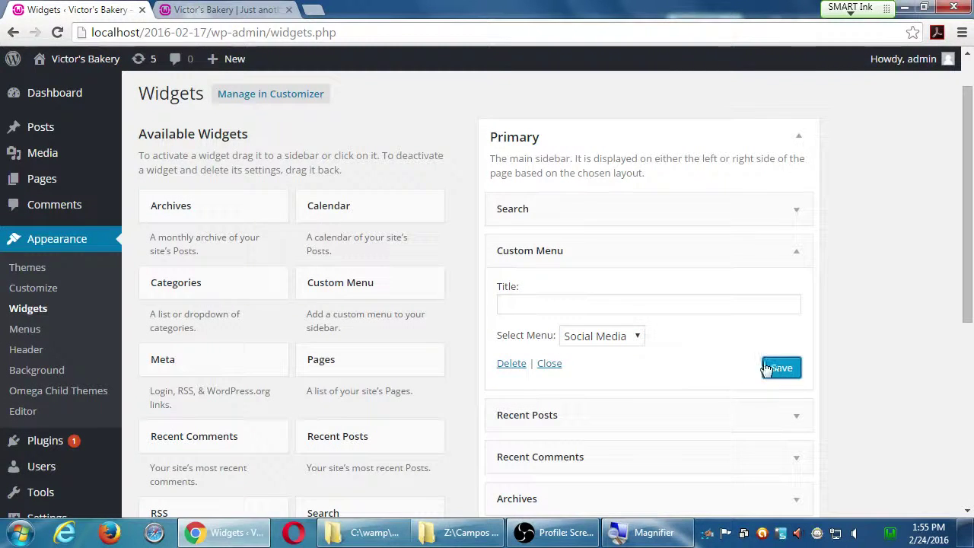
# Step: Refresh the live site to check the social media menu in the sidebar, and collapse the Custom Menu widget on the Widgets page
pyautogui.click(233, 8)
pyautogui.press('F5')
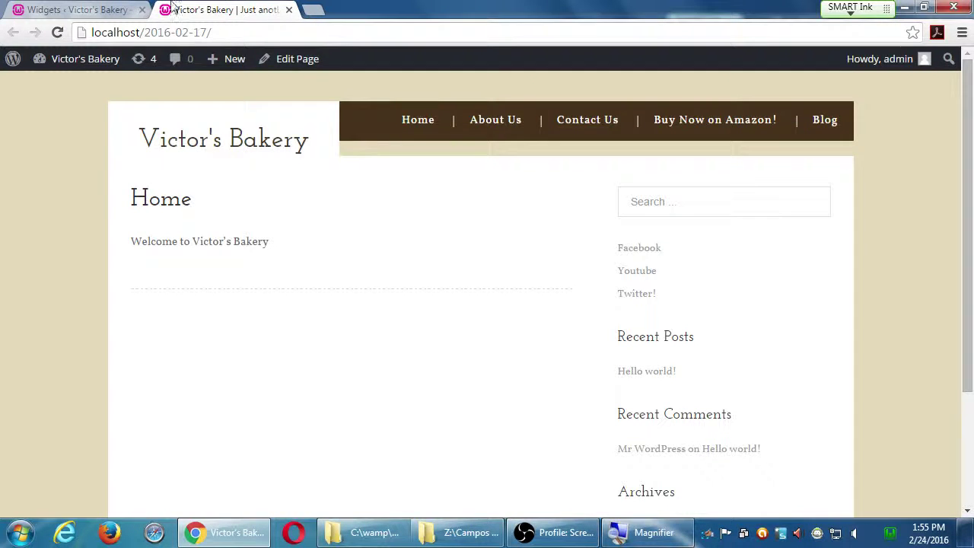
pyautogui.click(122, 9)
pyautogui.click(607, 250)
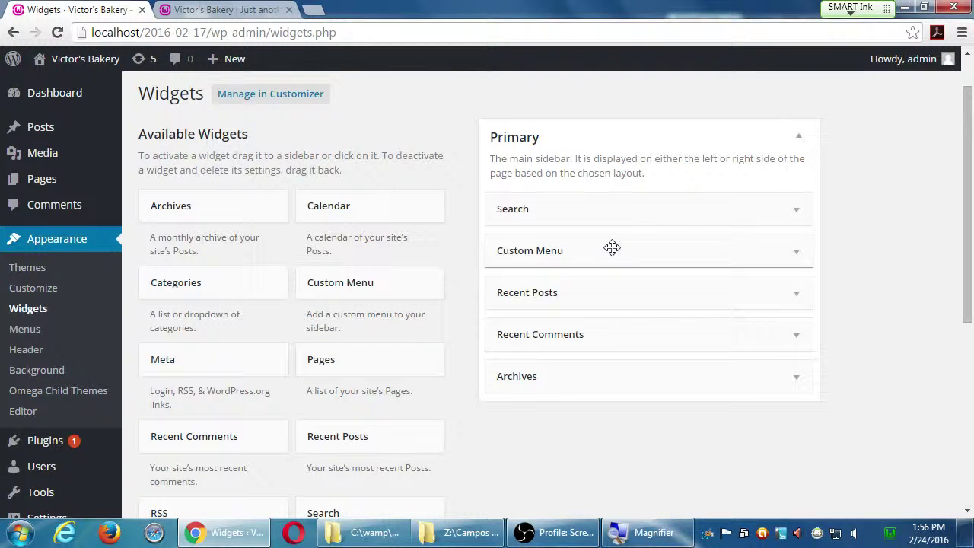
# Step: Look over the available widgets and the social media links in the live site's sidebar, and return to the Widgets page
pyautogui.scroll(-3, 444, 282)
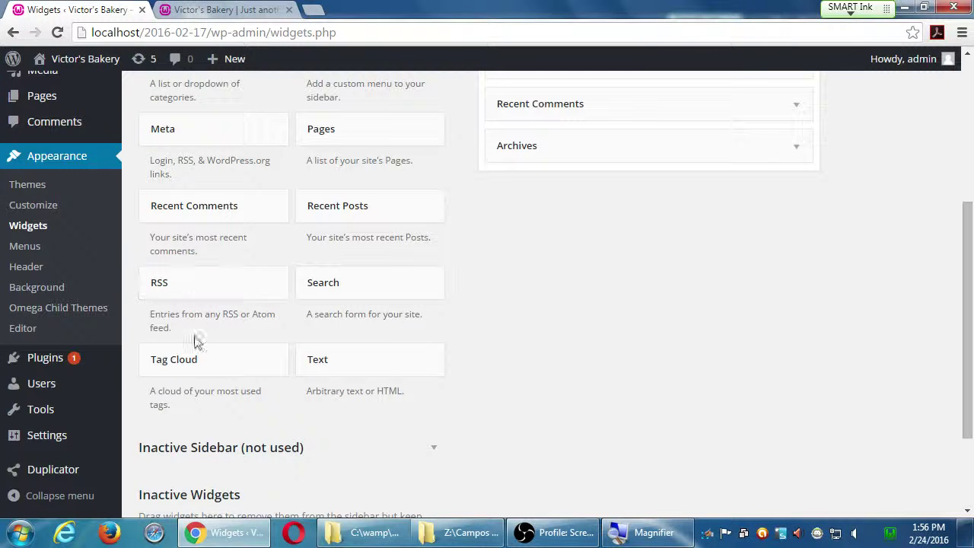
pyautogui.scroll(4, 191, 364)
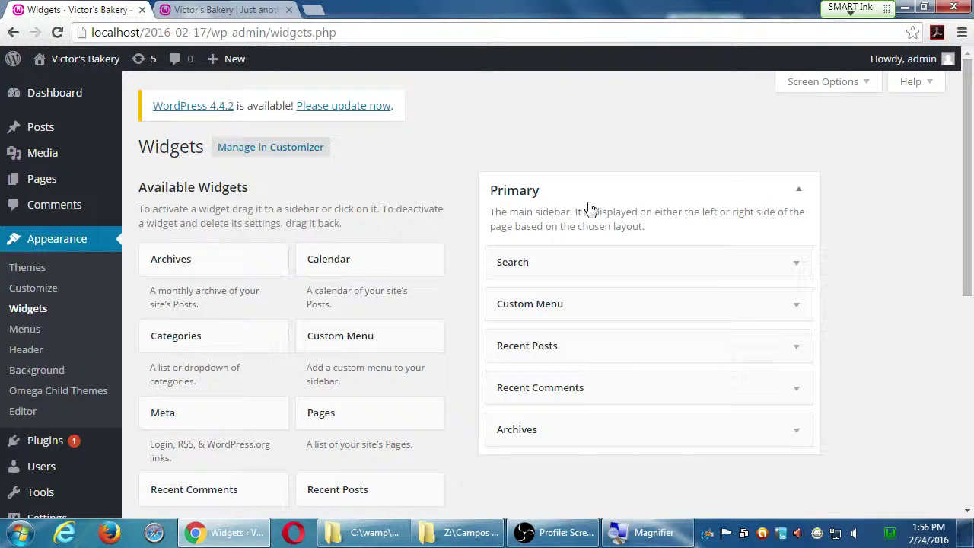
pyautogui.hotkey('ctrl', 'Tab')
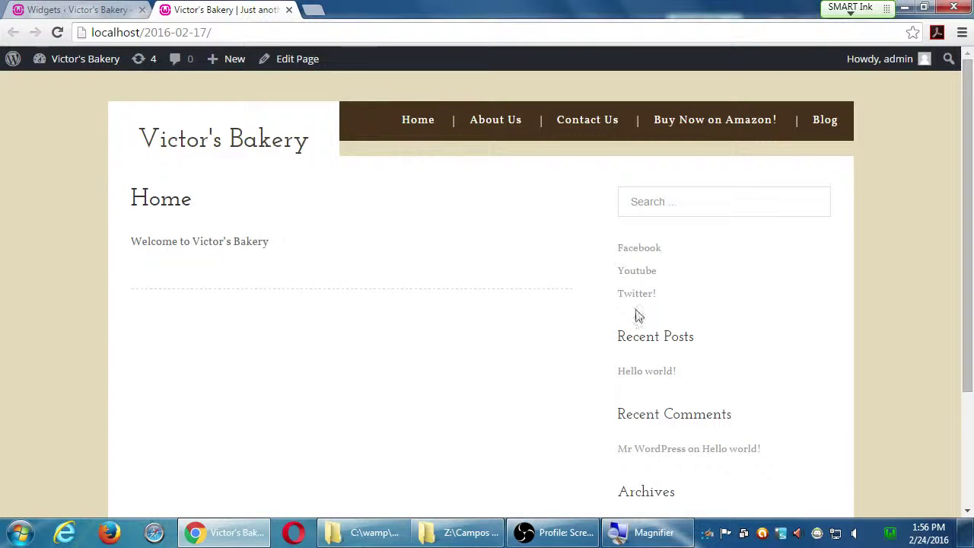
pyautogui.click(90, 6)
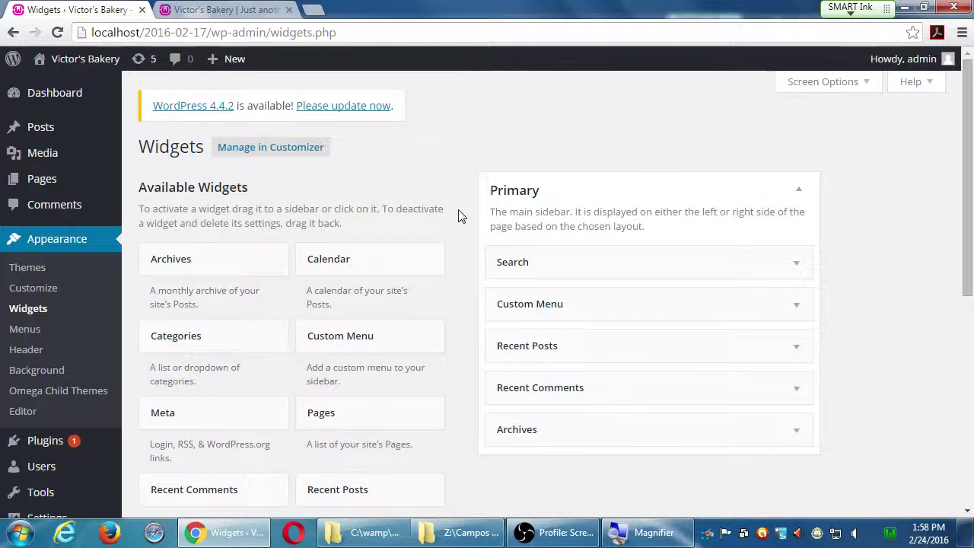
# Step: Add a Text widget below Archives at the end of the Primary sidebar
pyautogui.scroll(-5, 459, 215)
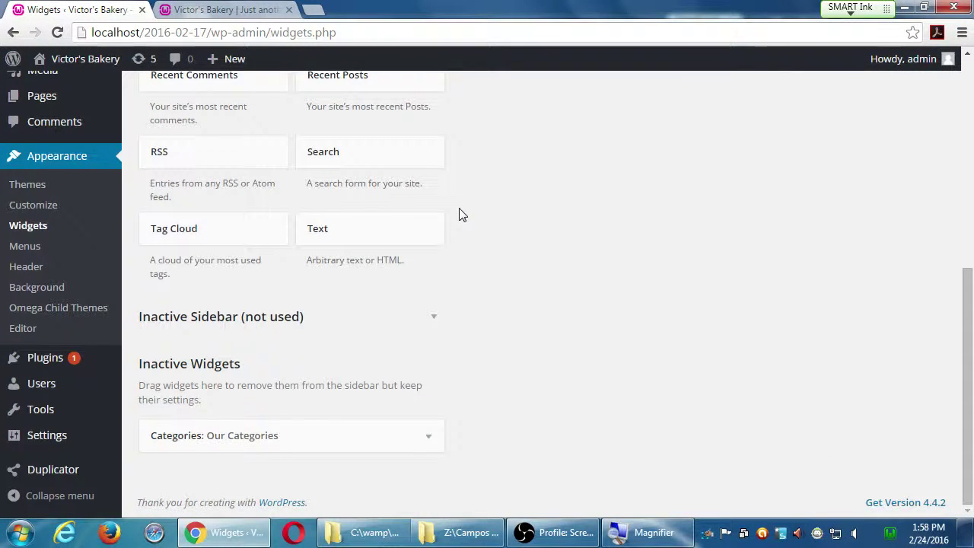
pyautogui.scroll(5, 460, 215)
pyautogui.scroll(-2, 460, 215)
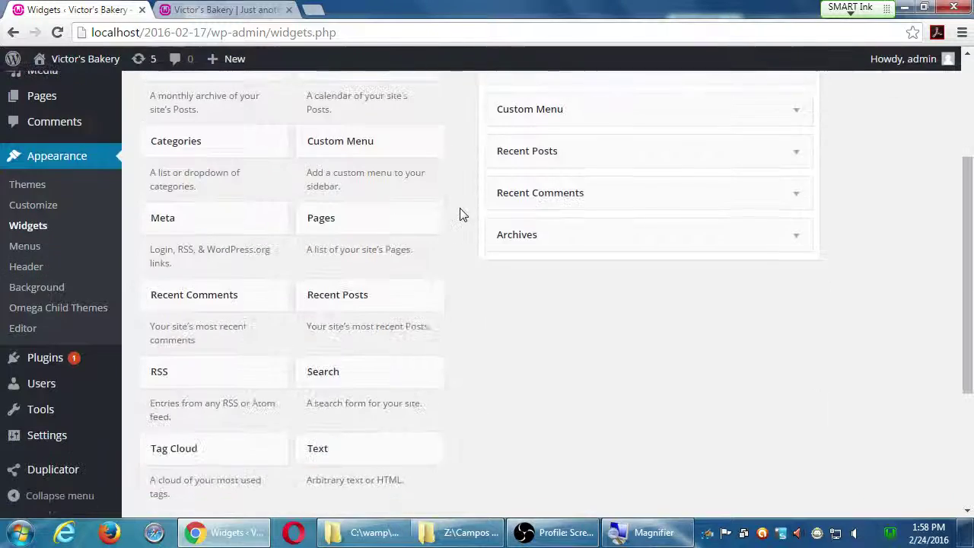
pyautogui.scroll(3, 460, 215)
pyautogui.scroll(-3, 434, 274)
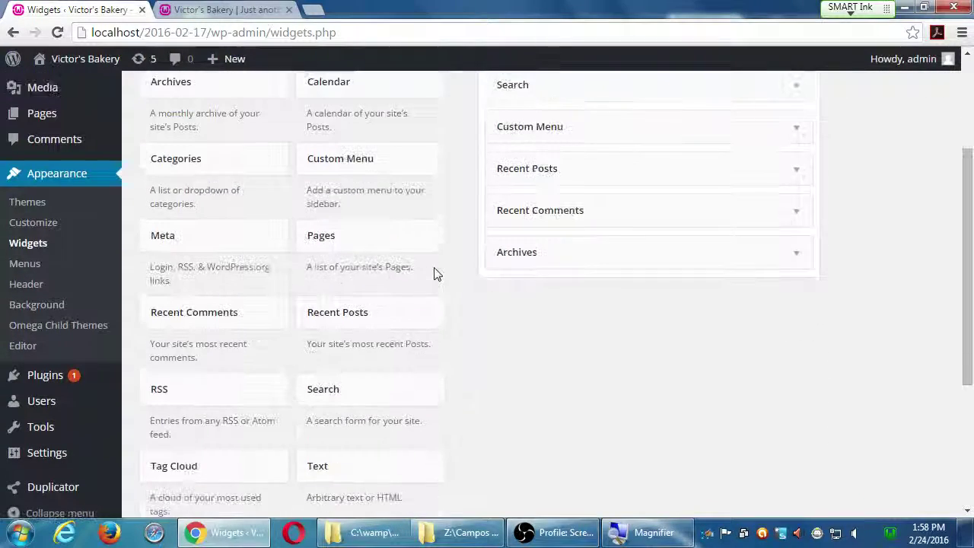
pyautogui.scroll(-2, 524, 383)
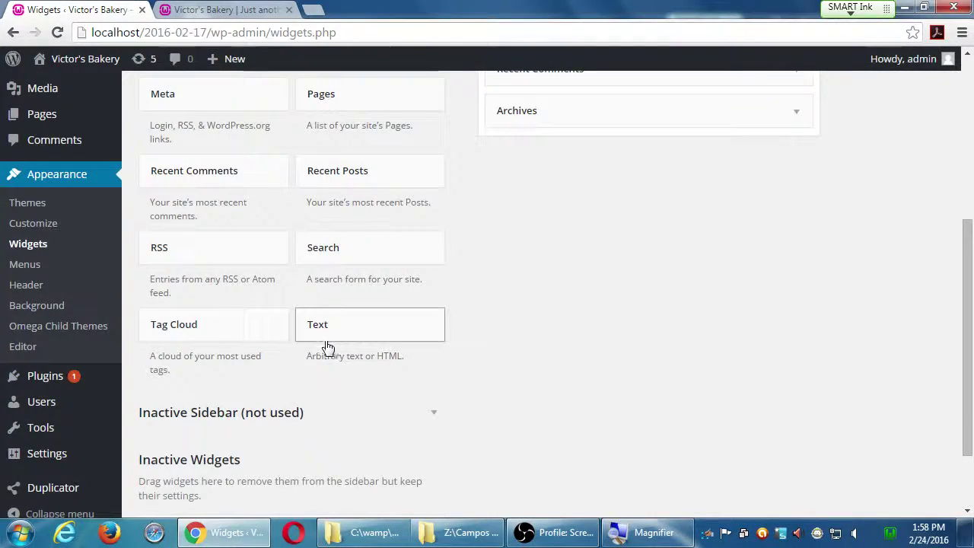
pyautogui.scroll(1, 327, 343)
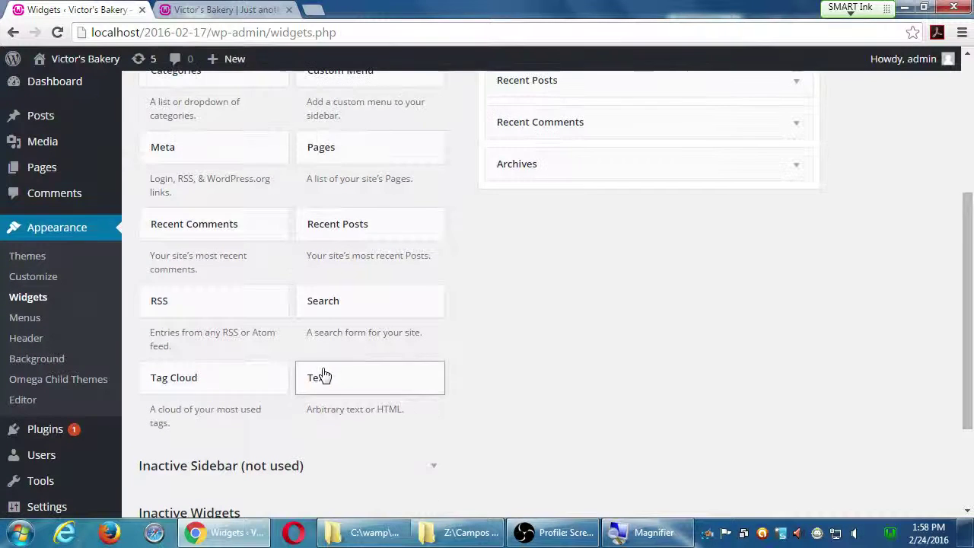
pyautogui.moveTo(316, 384); pyautogui.dragTo(531, 200)
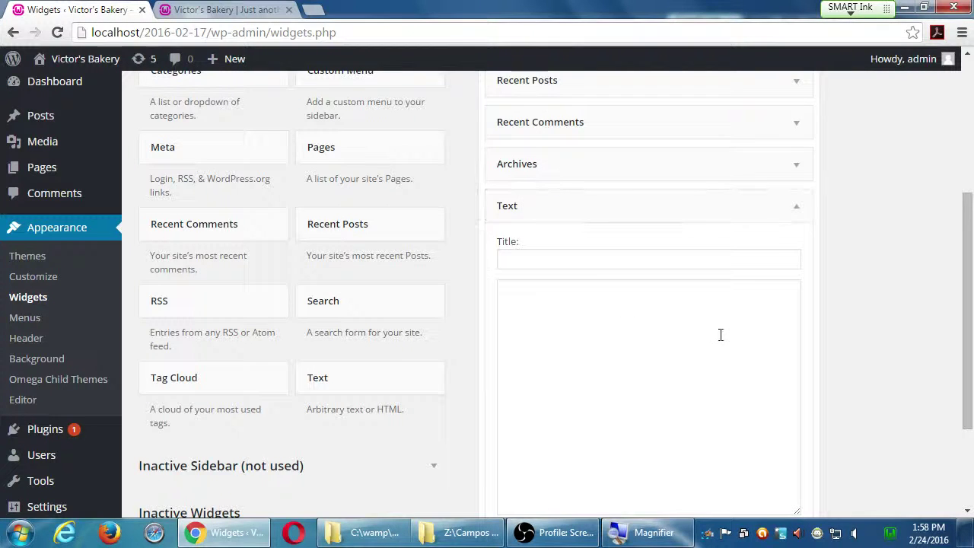
pyautogui.scroll(-1, 720, 335)
pyautogui.scroll(-1, 675, 285)
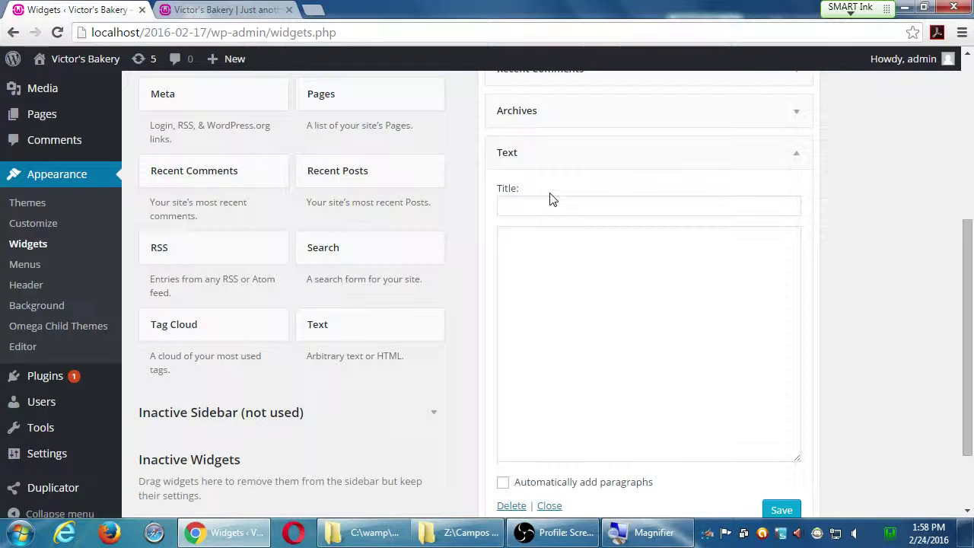
# Step: Title the Text widget "My Text Widget"
pyautogui.click(568, 206)
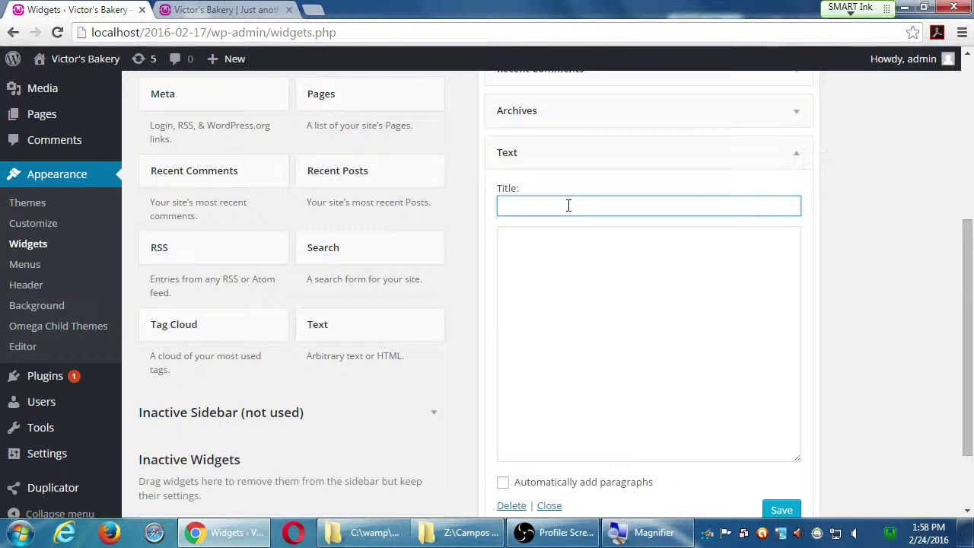
pyautogui.write('My Test W')
pyautogui.press('BackSpace')
pyautogui.press('BackSpace')
pyautogui.press('BackSpace')
pyautogui.press('BackSpace')
pyautogui.write('xt Widget')
pyautogui.press('Tab')
# Step: Enter "This is a Text Widget." and "It is great." on two lines as the Text widget's content, and save it
pyautogui.write('This is a ')
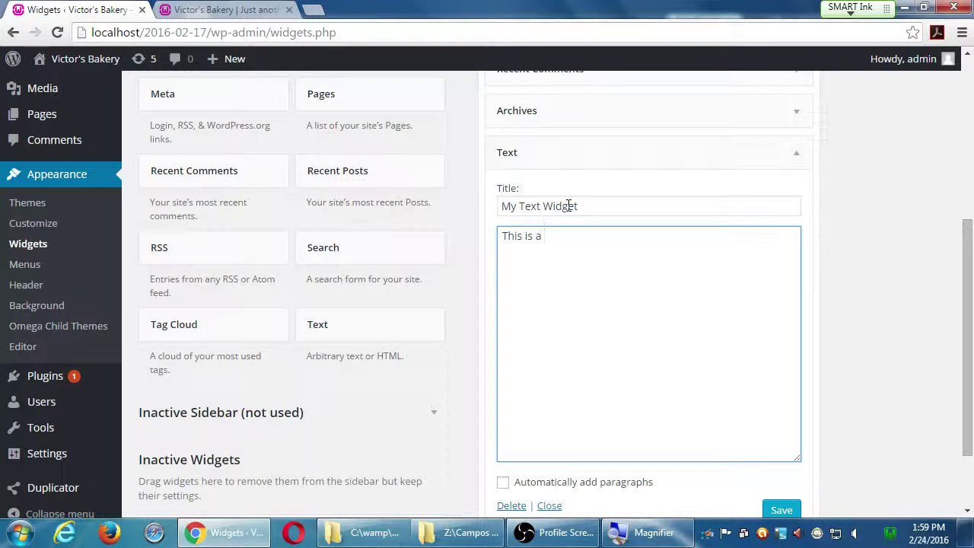
pyautogui.write('a')
pyautogui.press('BackSpace')
pyautogui.write('Text Widget. It')
pyautogui.press('Return')
pyautogui.write('It is great.')
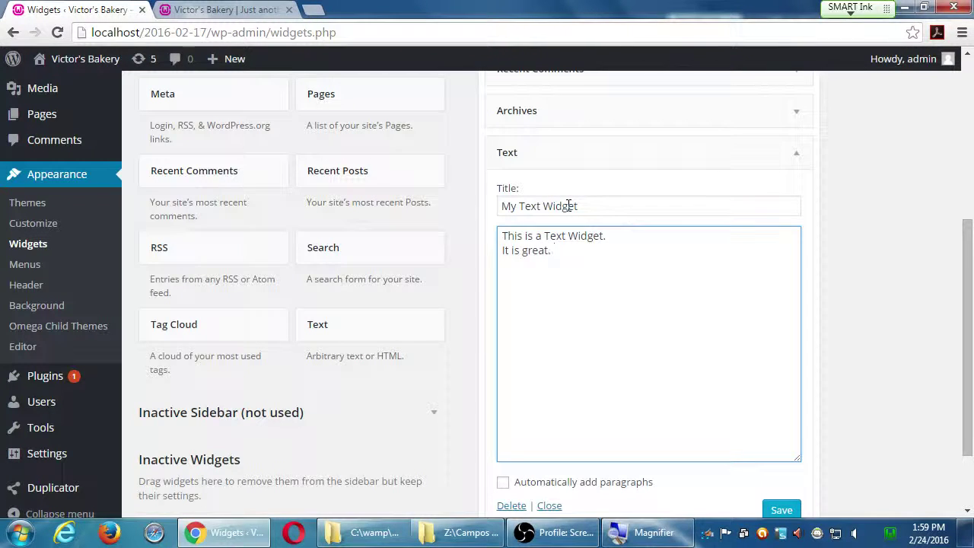
pyautogui.scroll(-1, 700, 232)
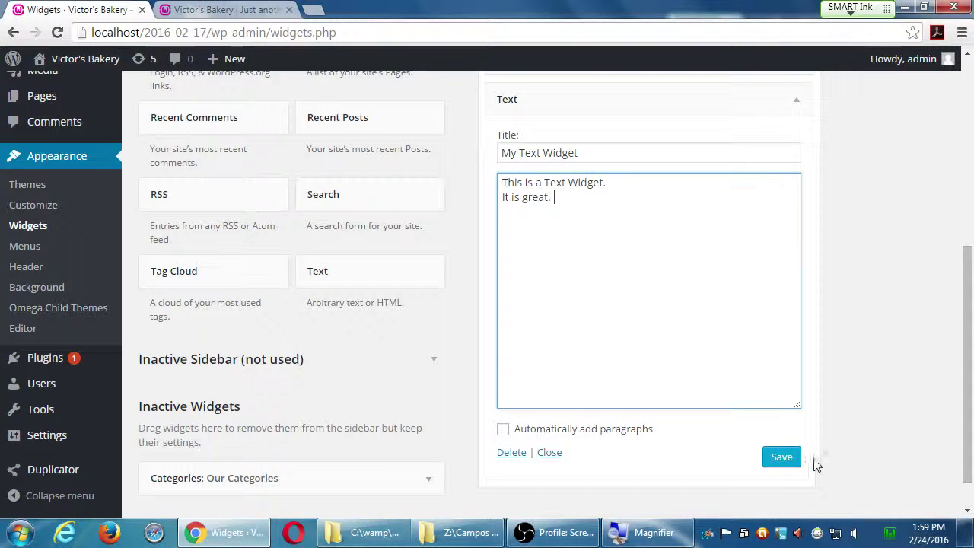
pyautogui.click(782, 460)
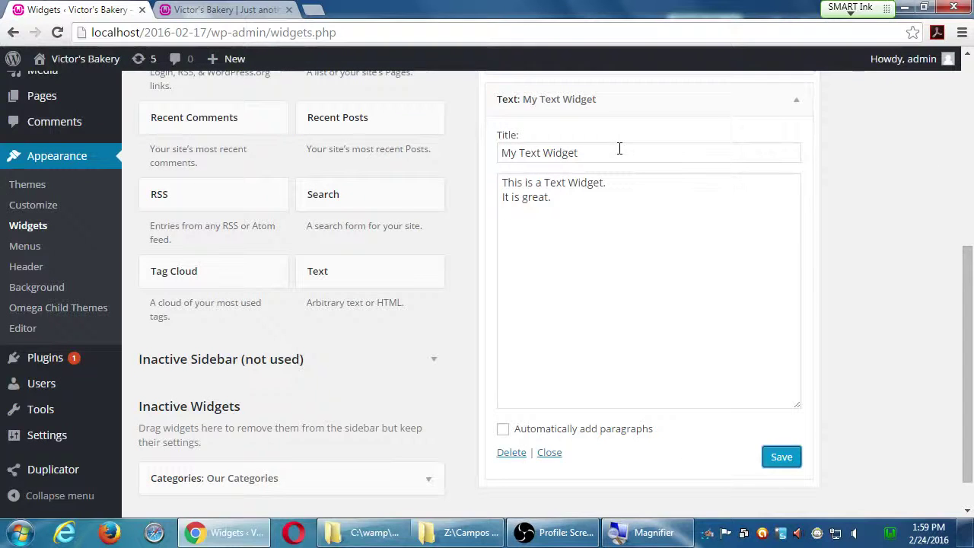
# Step: Refresh the live site and check the text widget at the end of the sidebar
pyautogui.click(251, 9)
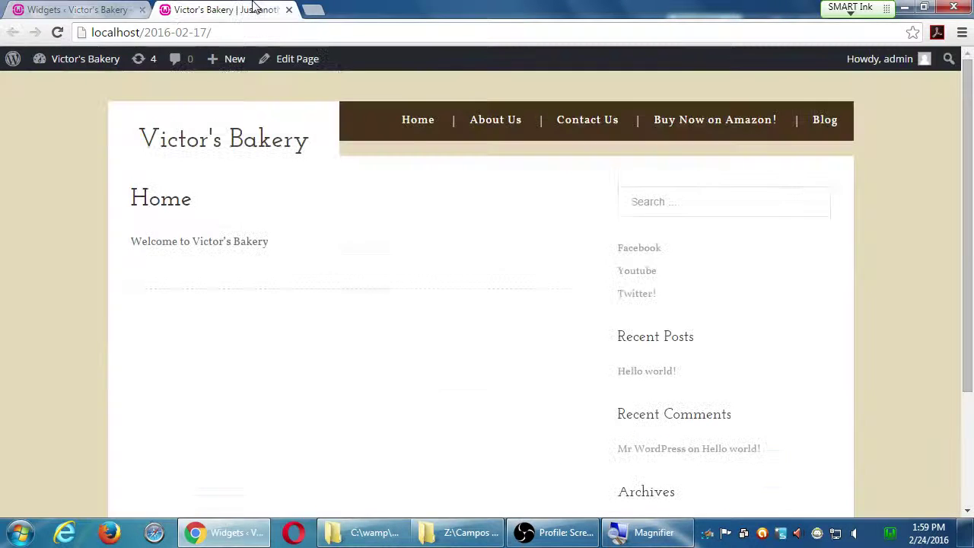
pyautogui.press('F5')
pyautogui.scroll(-5, 752, 348)
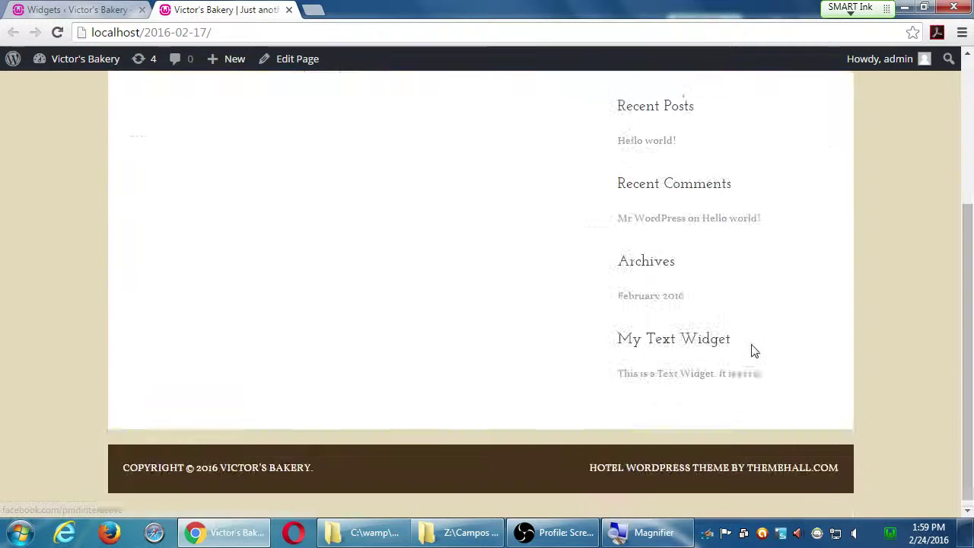
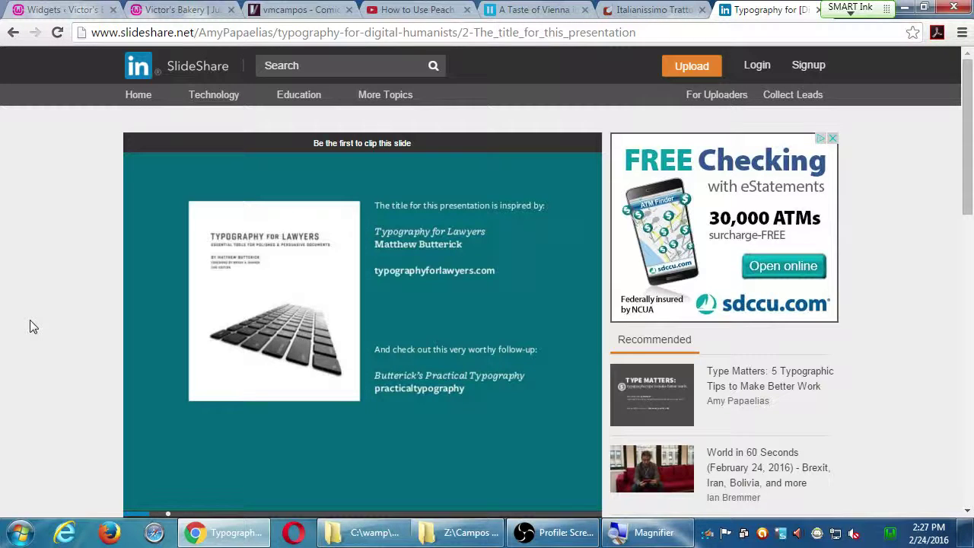
# Step: Open soundcloud.com in a new tab and look over its home page
pyautogui.hotkey('ctrl', 't')
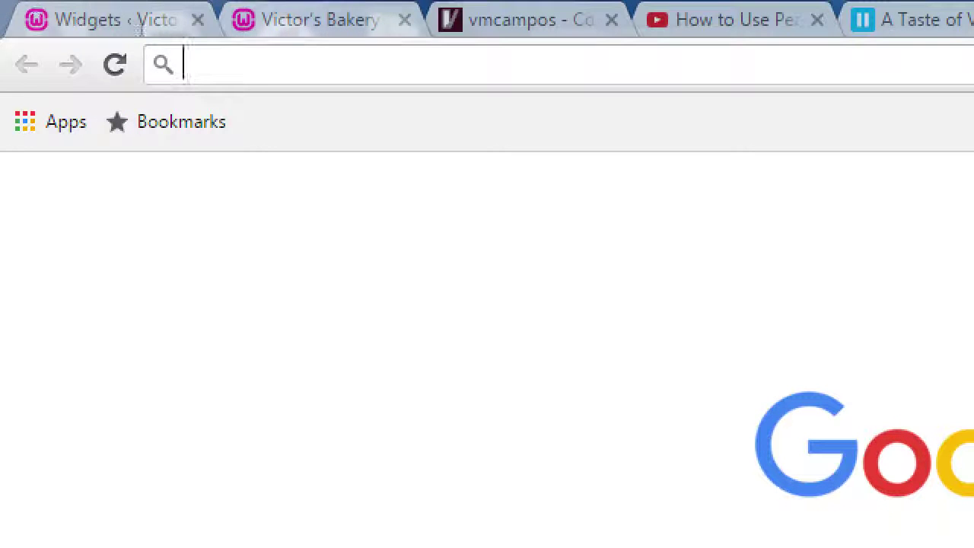
pyautogui.write('soundcloud.com')
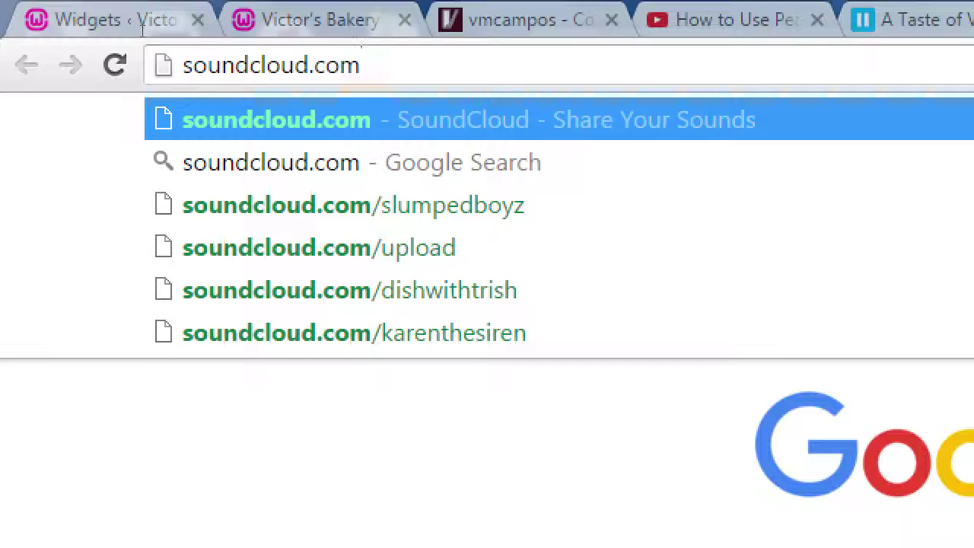
pyautogui.press('Return')
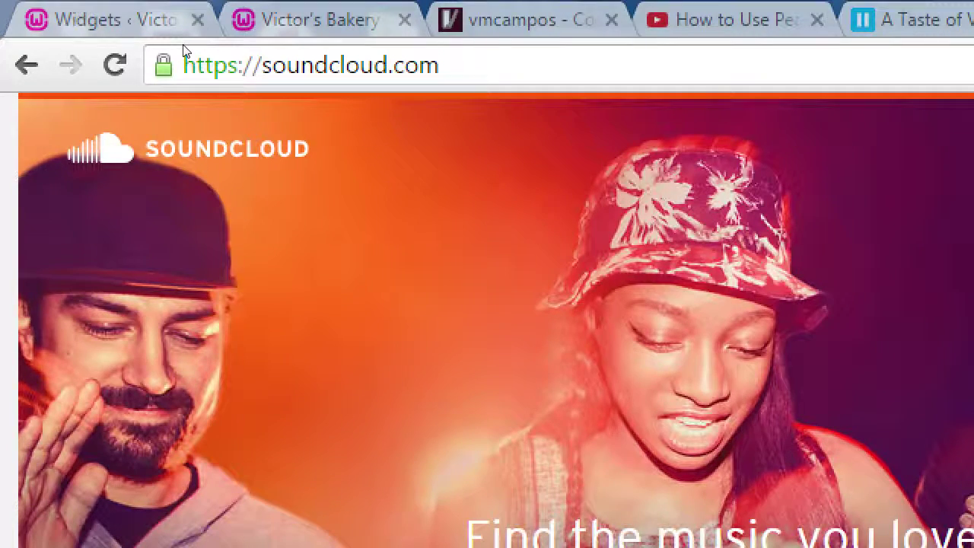
pyautogui.press('super+minus')
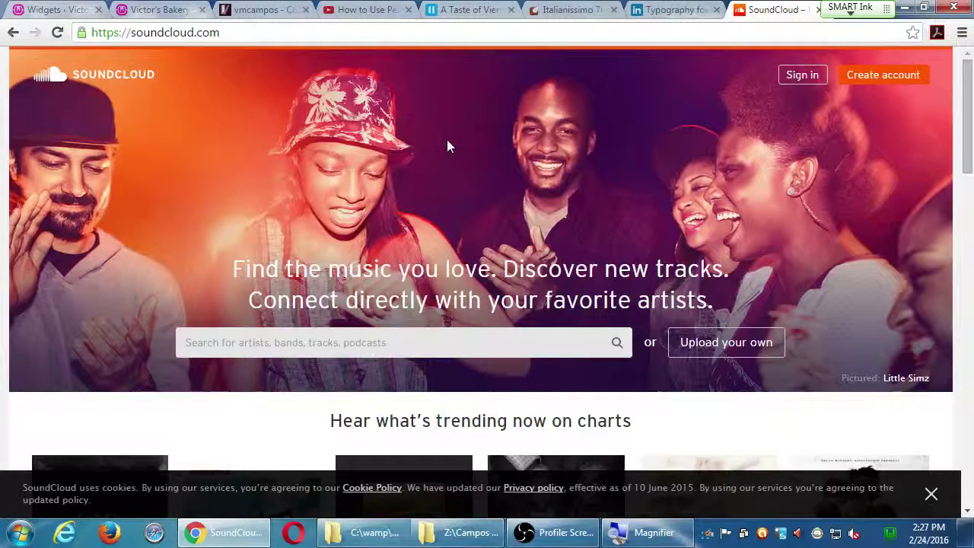
pyautogui.scroll(-3, 449, 139)
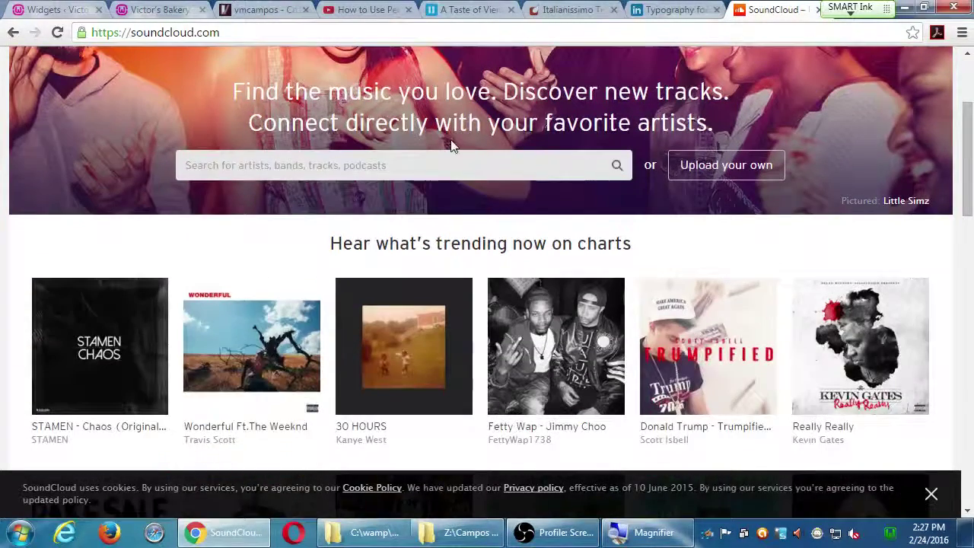
pyautogui.scroll(2, 453, 141)
pyautogui.scroll(1, 453, 140)
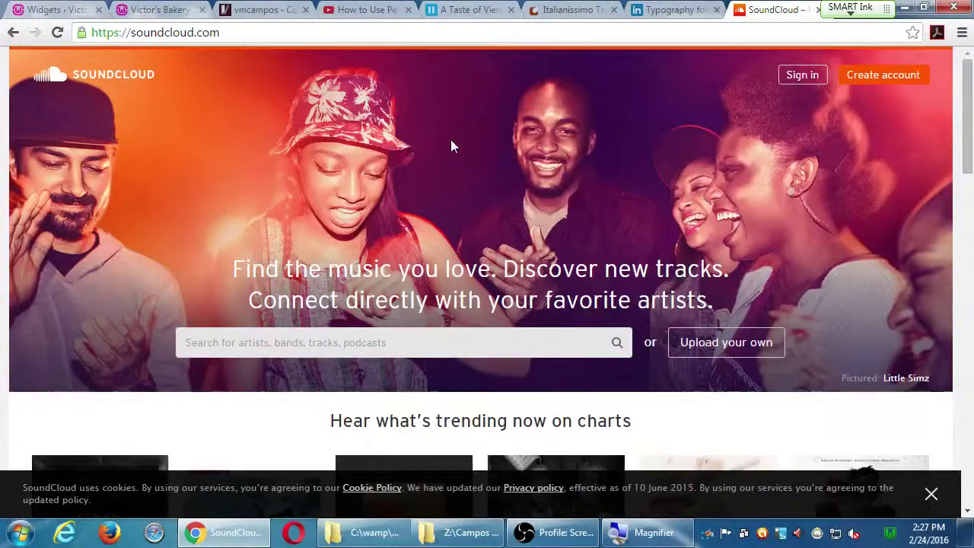
# Step: Search SoundCloud for "vmcampos" and open the suggested podcast profile
pyautogui.click(374, 343)
pyautogui.write('vmcampos')
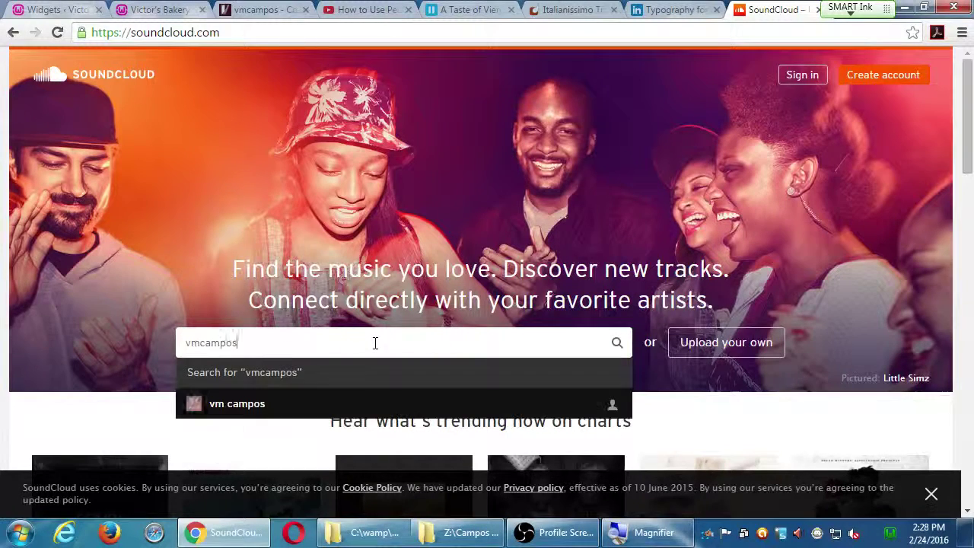
pyautogui.click(247, 407)
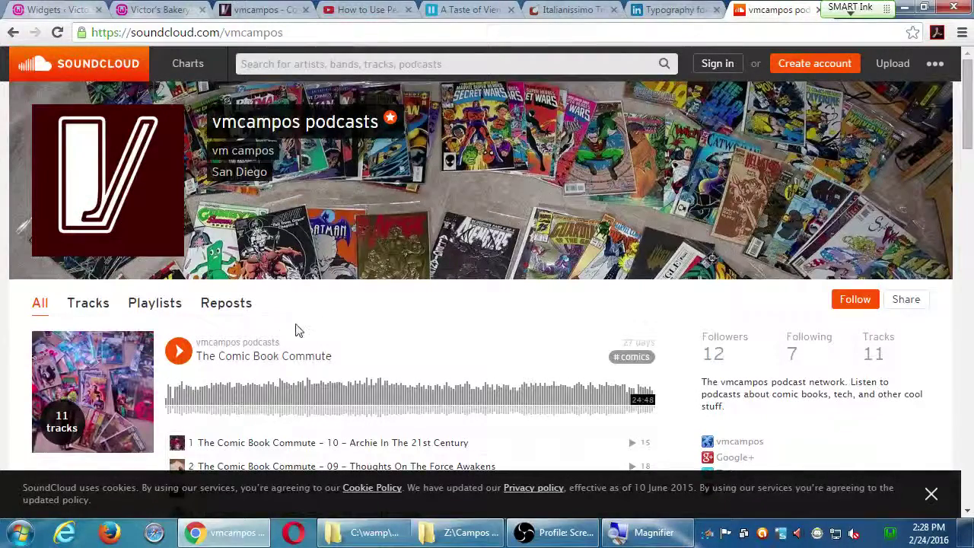
# Step: Look through the playlist and the individual Comic Book Commute episodes on the profile page
pyautogui.scroll(-1, 625, 204)
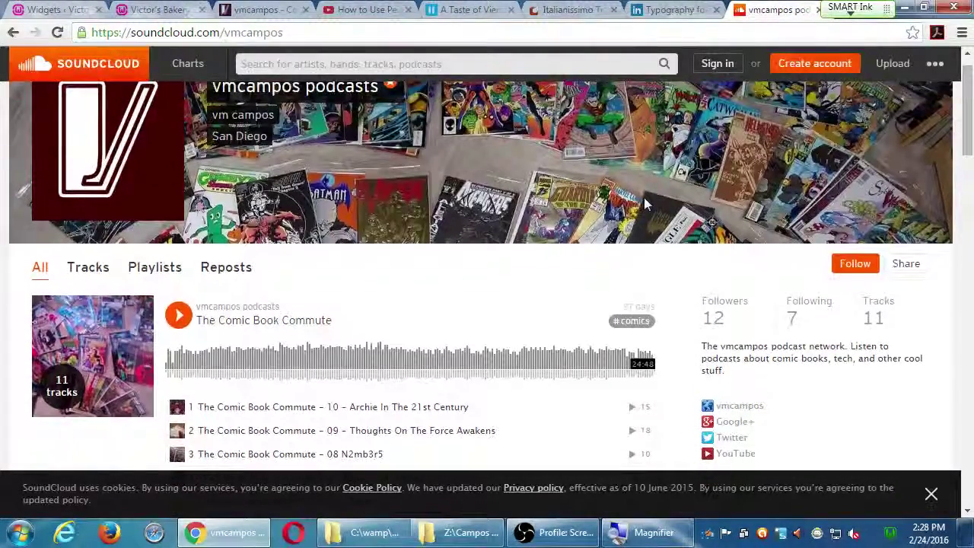
pyautogui.scroll(-1, 644, 204)
pyautogui.press('super+plus')
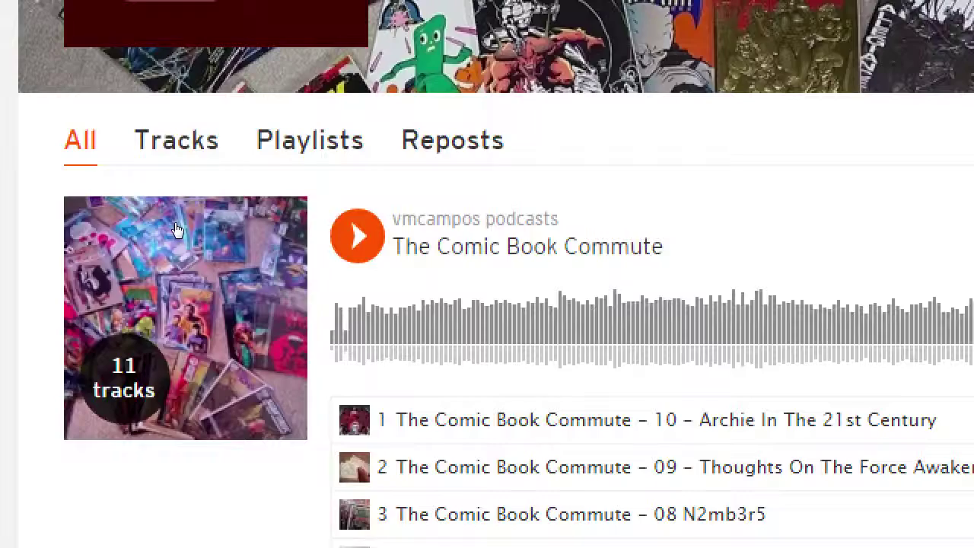
pyautogui.press('super+minus')
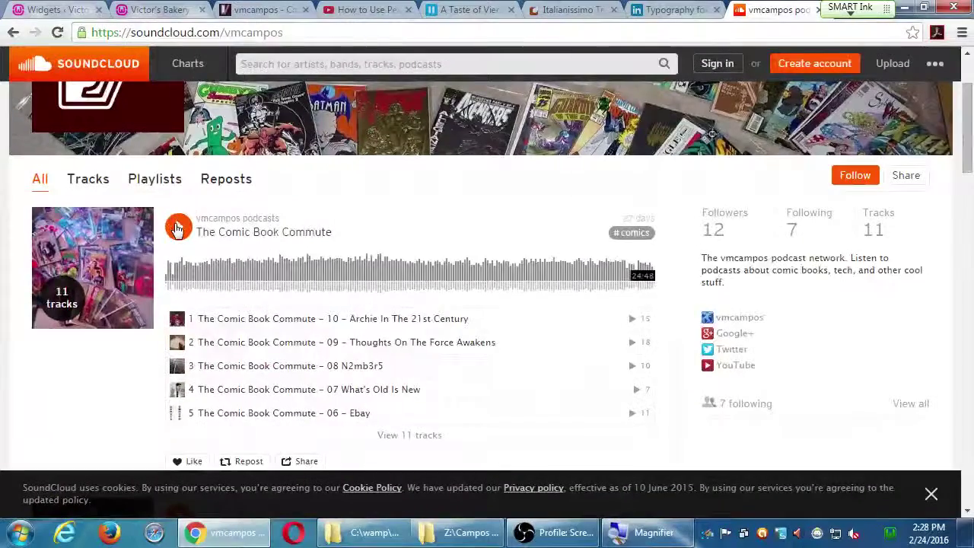
pyautogui.scroll(-2, 290, 272)
pyautogui.scroll(-4, 467, 319)
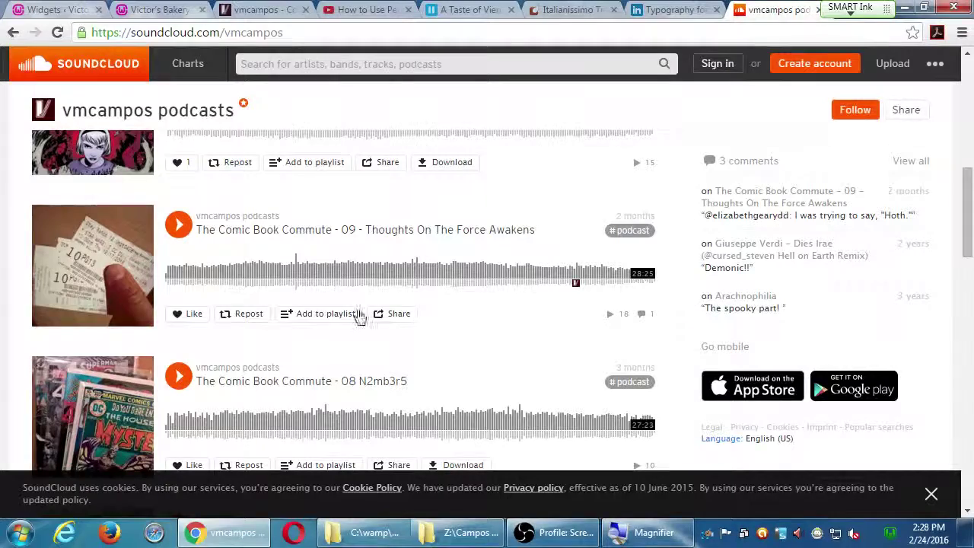
pyautogui.scroll(3, 613, 329)
pyautogui.scroll(-1, 617, 329)
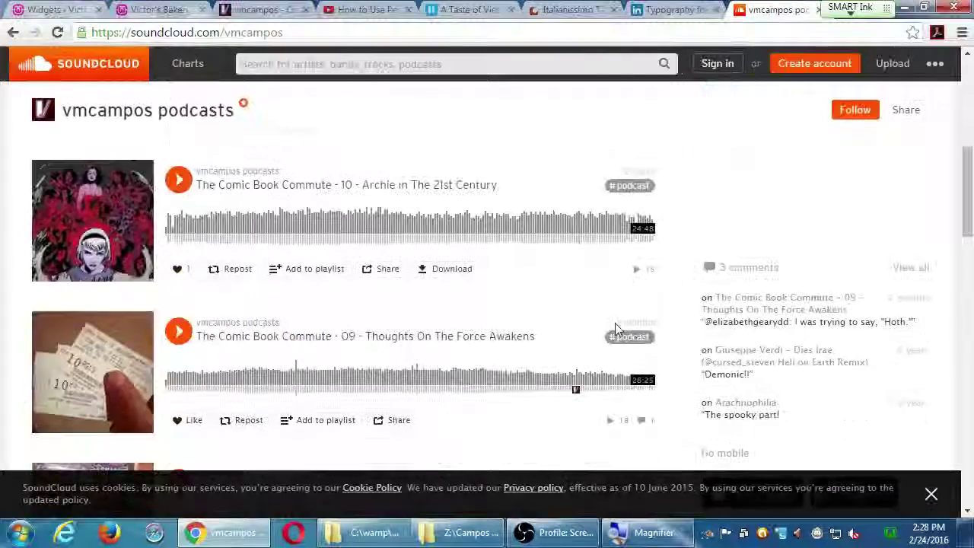
pyautogui.scroll(8, 615, 330)
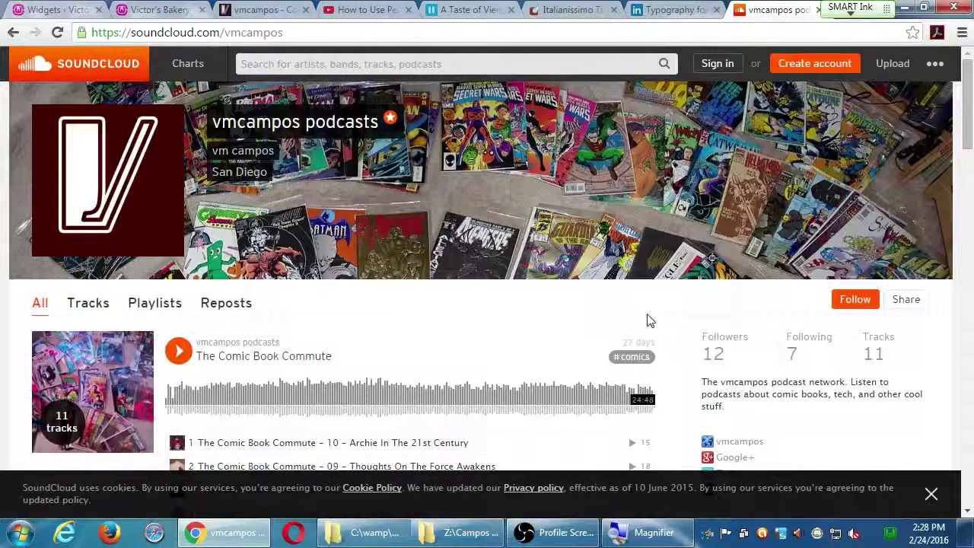
# Step: Open the embed options of "The Comic Book Commute - 10 - Archie In The 21st Century" and copy its iframe code
pyautogui.scroll(-6, 646, 320)
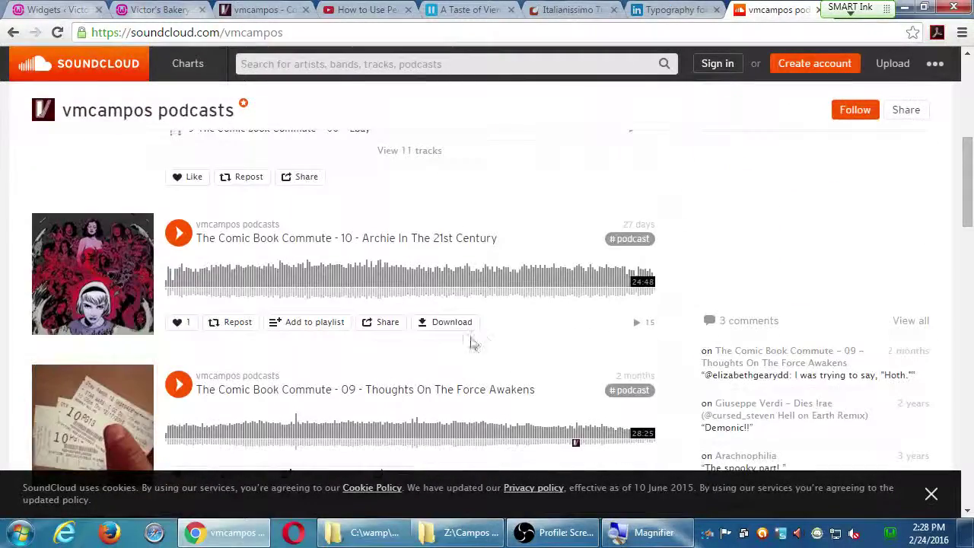
pyautogui.click(367, 327)
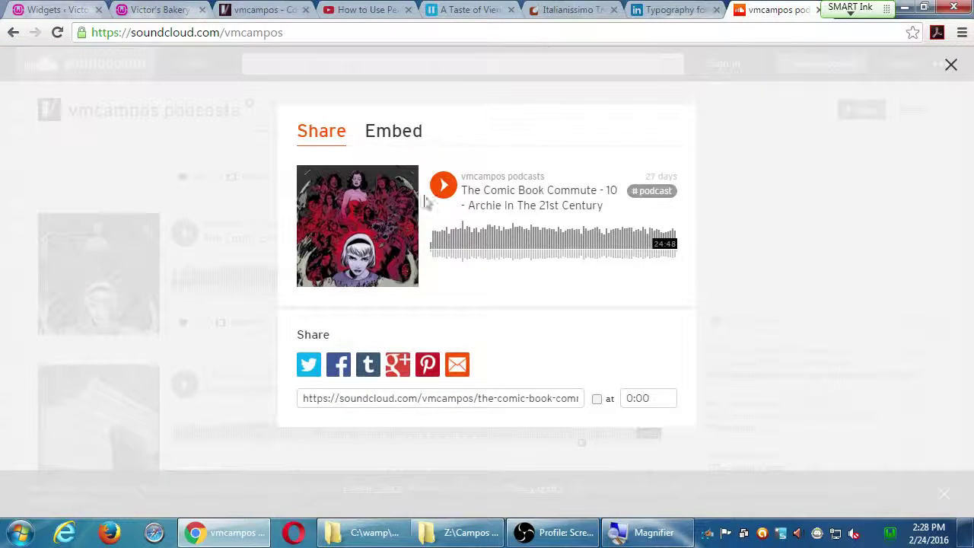
pyautogui.click(394, 143)
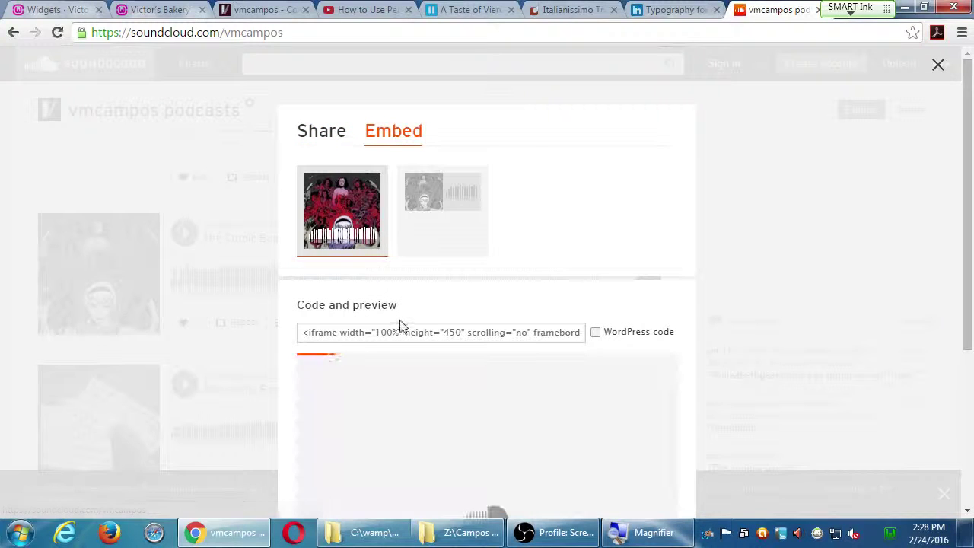
pyautogui.click(414, 340)
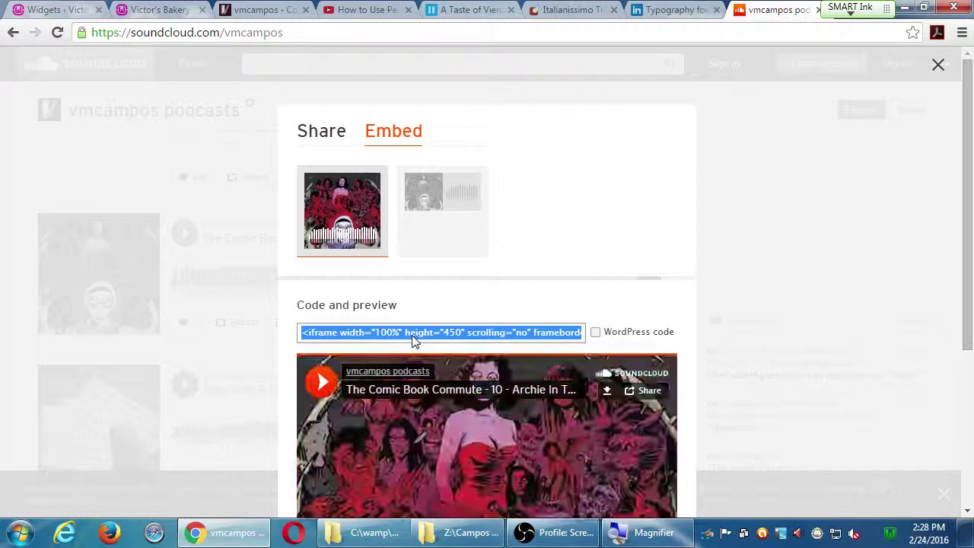
# Step: Add another Text widget at the end of the Primary sidebar, paste the SoundCloud iframe code into it and save
pyautogui.click(103, 7)
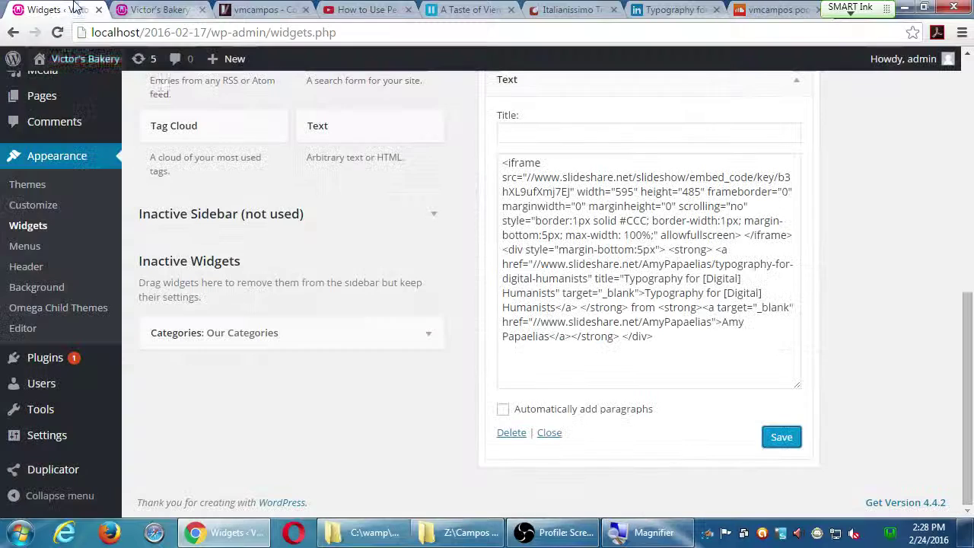
pyautogui.scroll(2, 505, 84)
pyautogui.moveTo(404, 217); pyautogui.dragTo(583, 204)
pyautogui.click(607, 344)
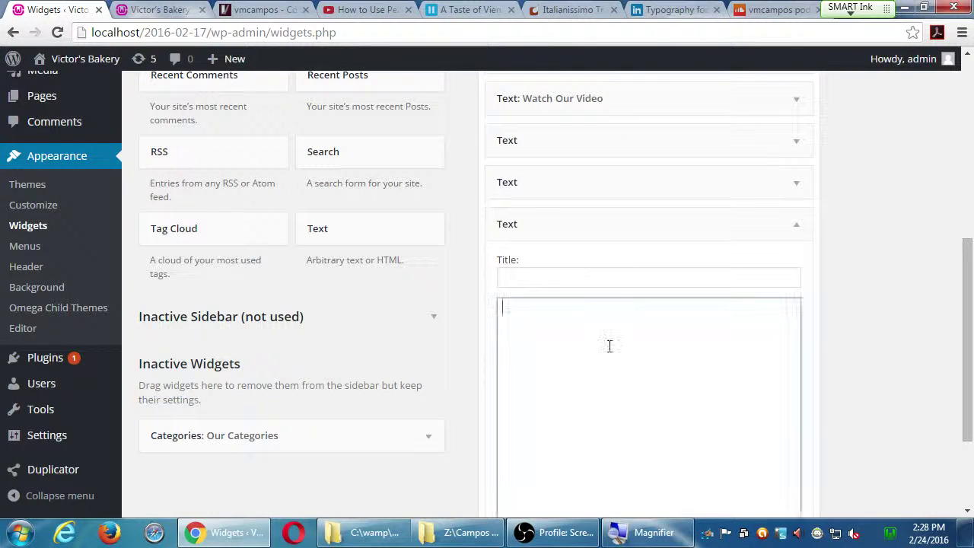
pyautogui.write('<iframe width="100%" height="450" scrolling="no" frameborder="no" src="https://w.soundcloud.com/player/?url=https%3A//api.soundcloud.com/tracks/244180712&amp;auto_play=false&amp;hide_related=false&amp;show_comments=true&amp;show_user=true&amp;show_reposts=false&amp;visual=true"></iframe>')
pyautogui.scroll(-1, 618, 347)
pyautogui.scroll(-1, 720, 479)
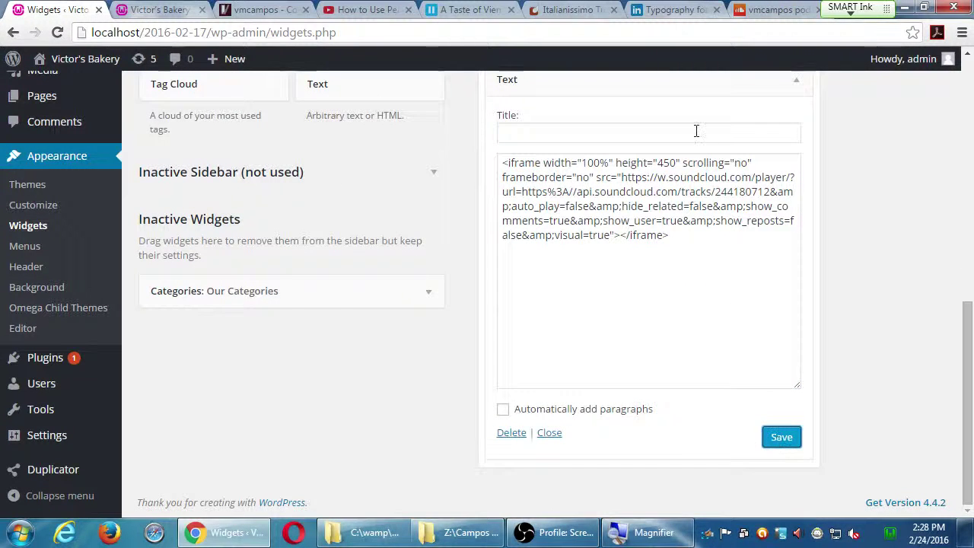
# Step: Refresh the live site and check the SoundCloud player at the end of the sidebar
pyautogui.click(162, 10)
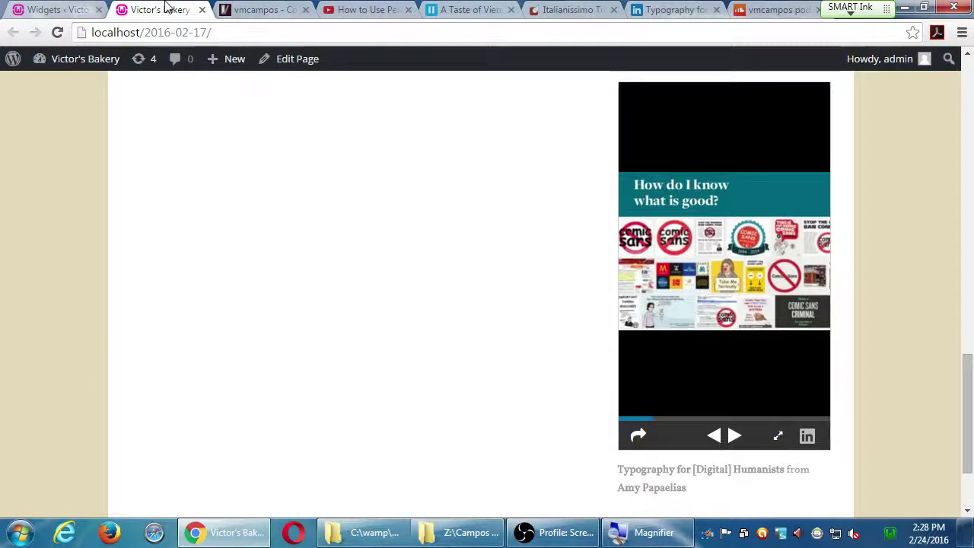
pyautogui.press('F5')
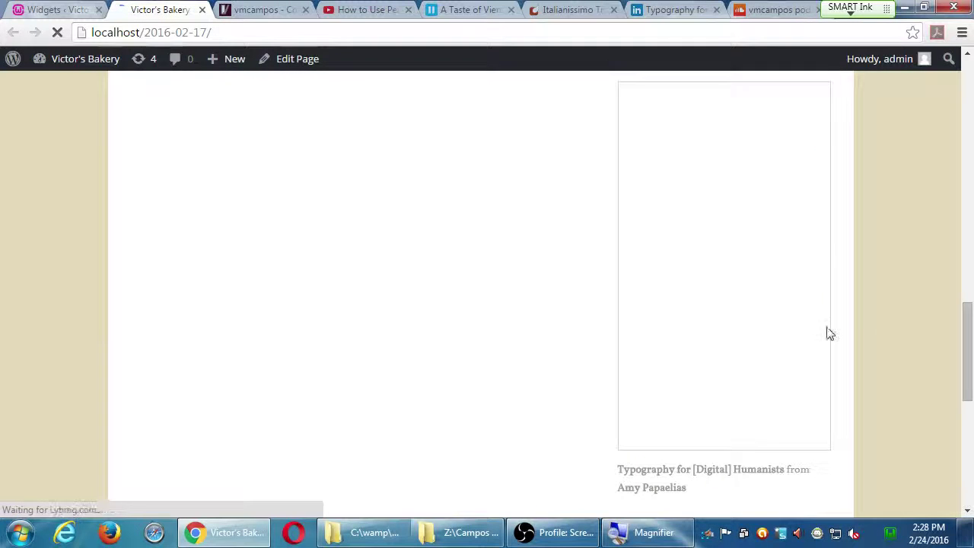
pyautogui.scroll(-5, 849, 332)
pyautogui.scroll(-1, 849, 332)
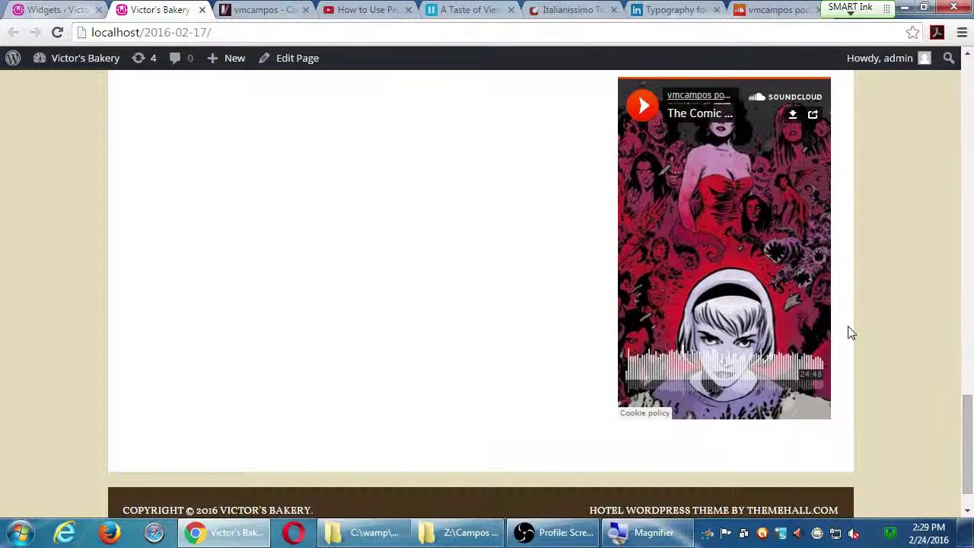
pyautogui.scroll(1, 848, 331)
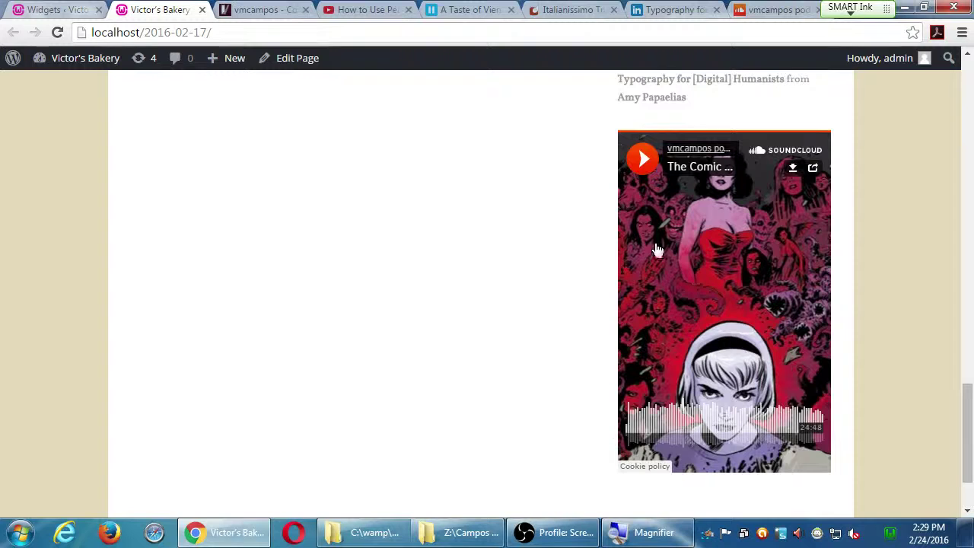
# Step: Play and pause the embedded SoundCloud episode, and review it alongside the slideshow embed above it
pyautogui.click(642, 159)
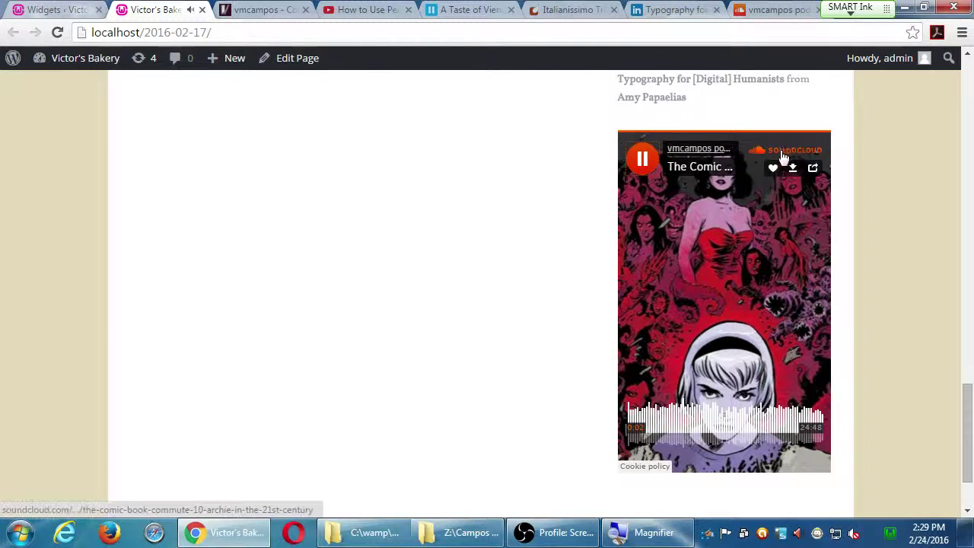
pyautogui.click(644, 162)
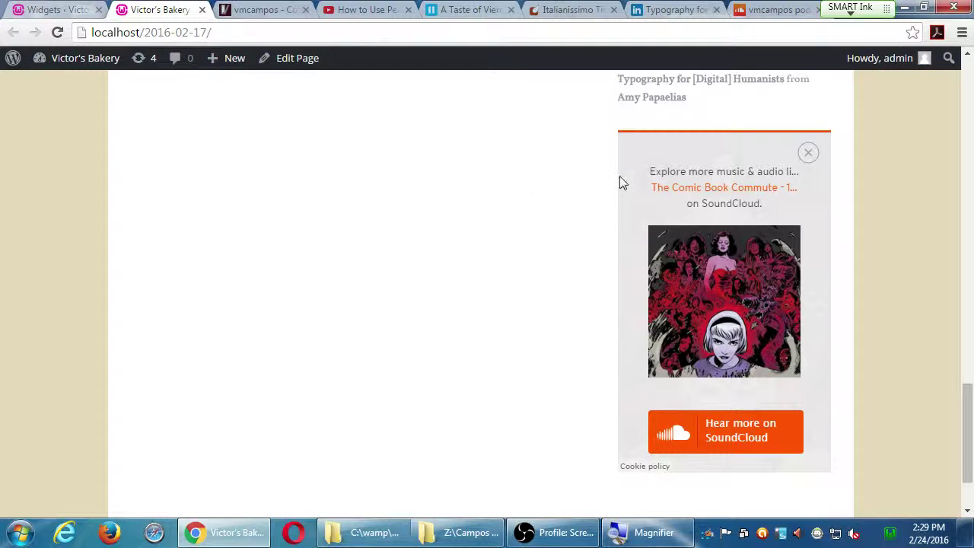
pyautogui.scroll(6, 613, 243)
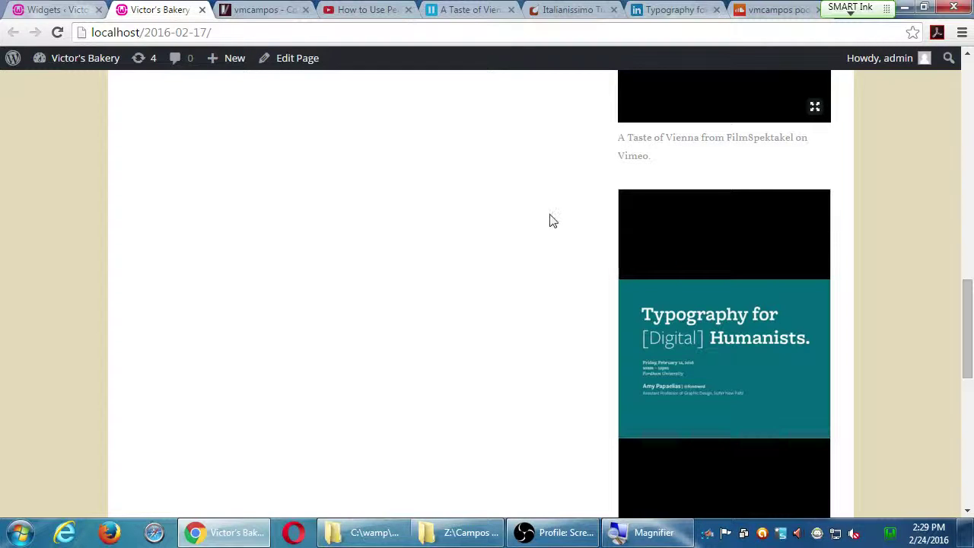
pyautogui.scroll(-6, 549, 220)
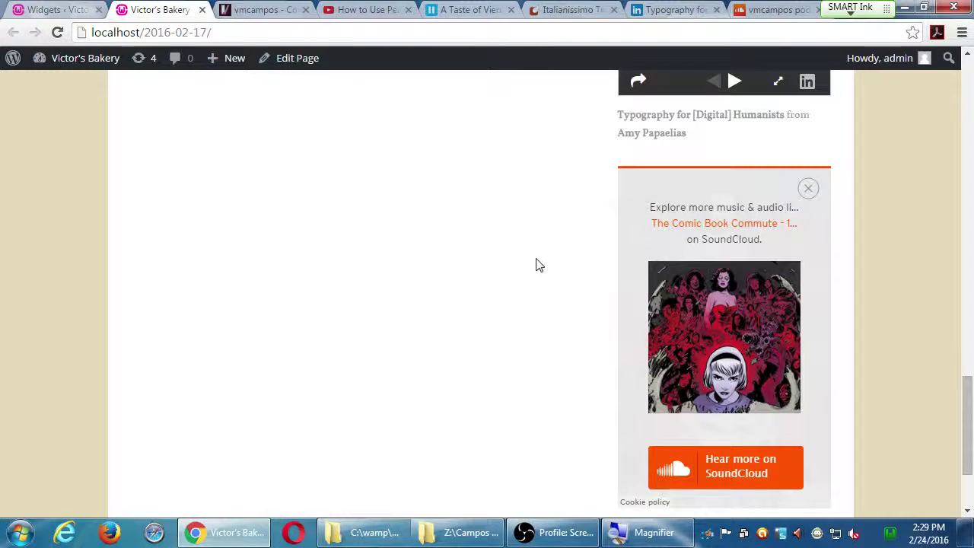
# Step: Return to the SoundCloud embed dialog and compare the iframe code with the WordPress code version
pyautogui.click(773, 9)
pyautogui.scroll(-2, 759, 227)
pyautogui.scroll(-1, 759, 227)
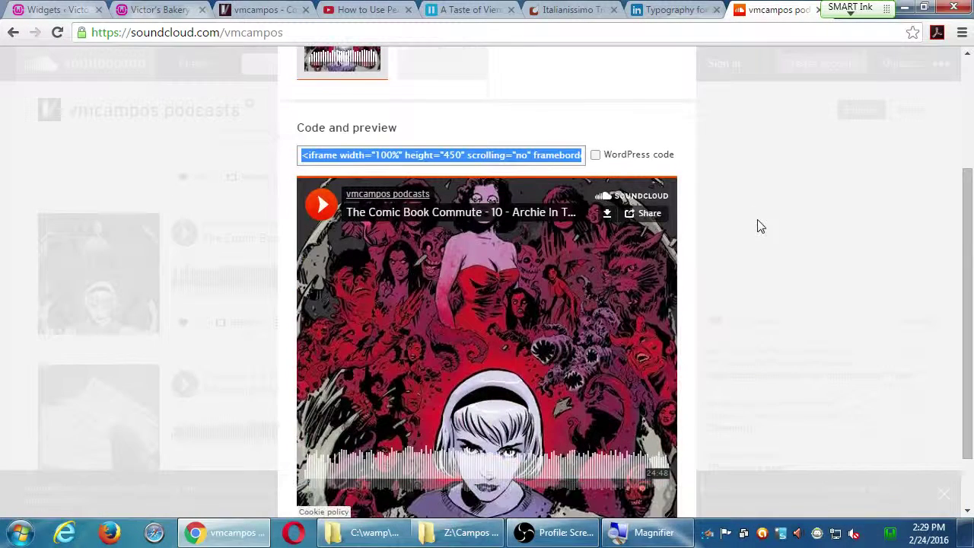
pyautogui.click(602, 166)
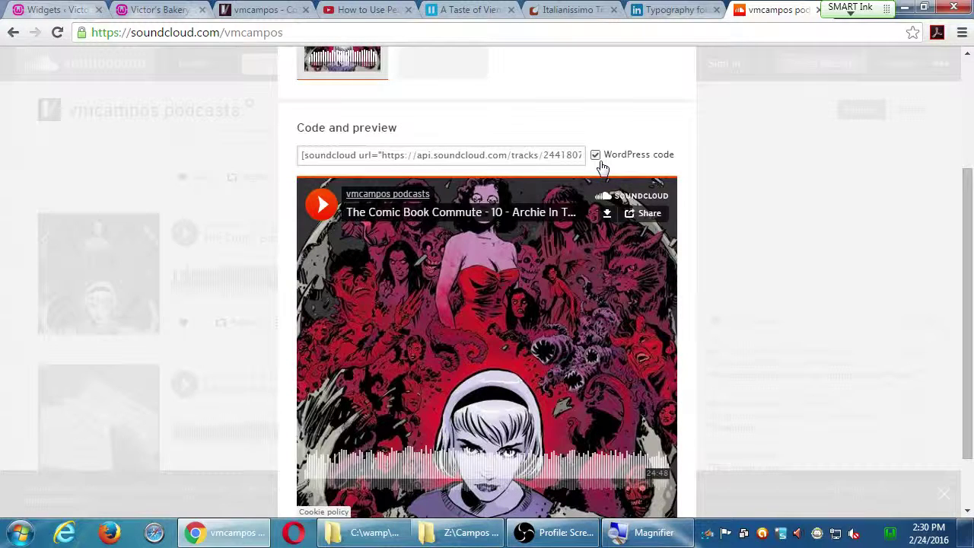
pyautogui.click(602, 166)
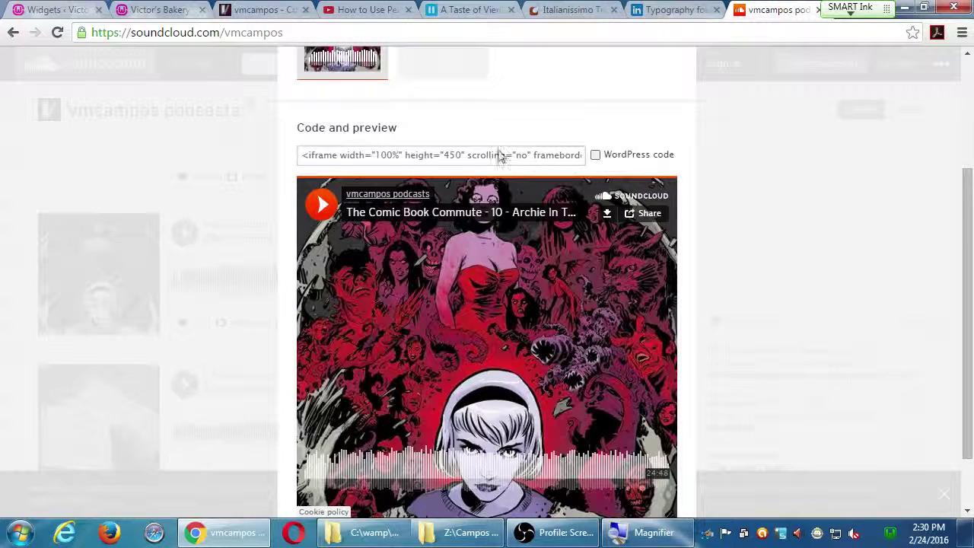
pyautogui.click(493, 154)
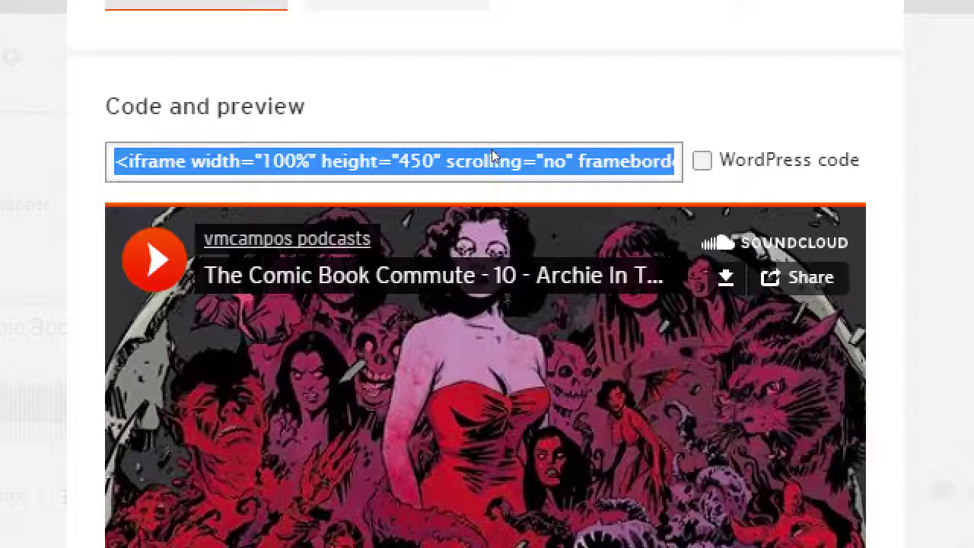
pyautogui.click(601, 163)
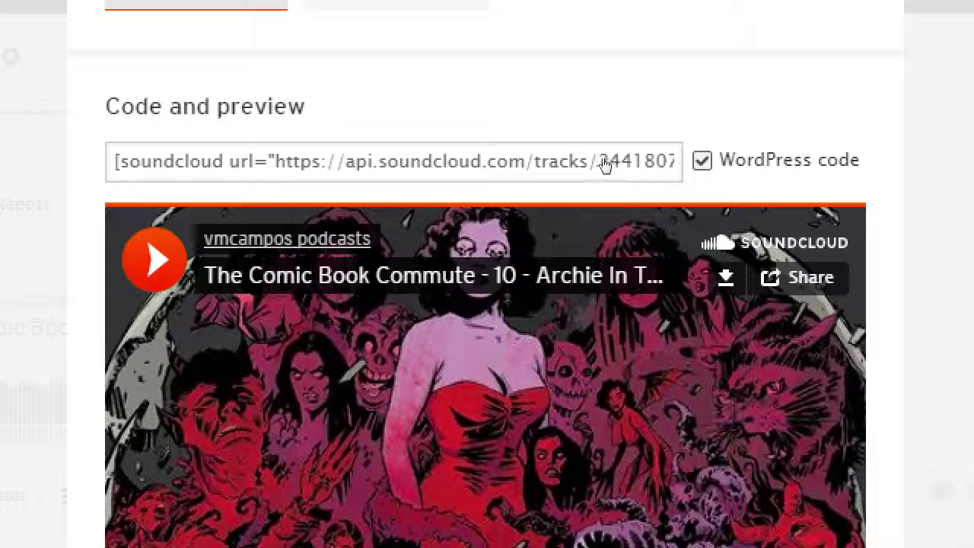
pyautogui.press('space')
pyautogui.press('space')
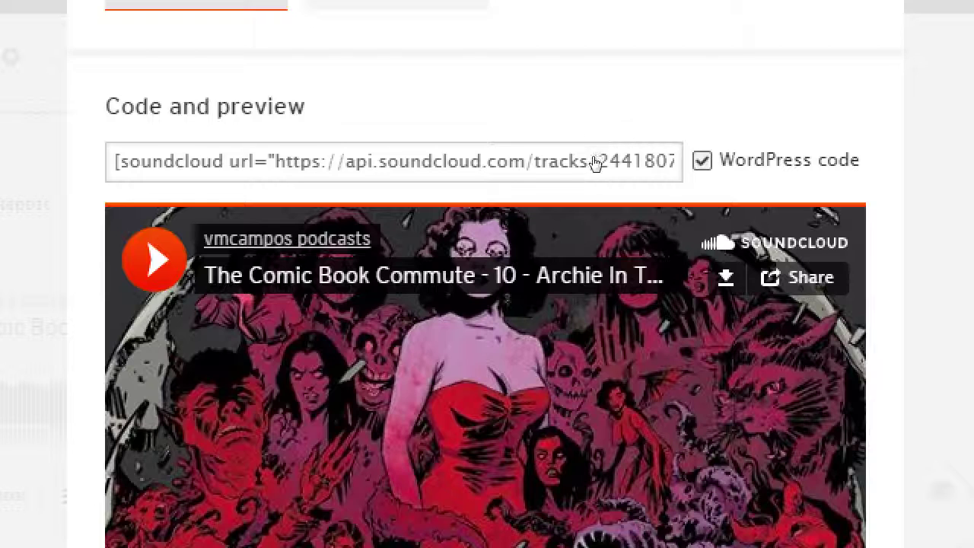
pyautogui.click(702, 160)
pyautogui.click(366, 159)
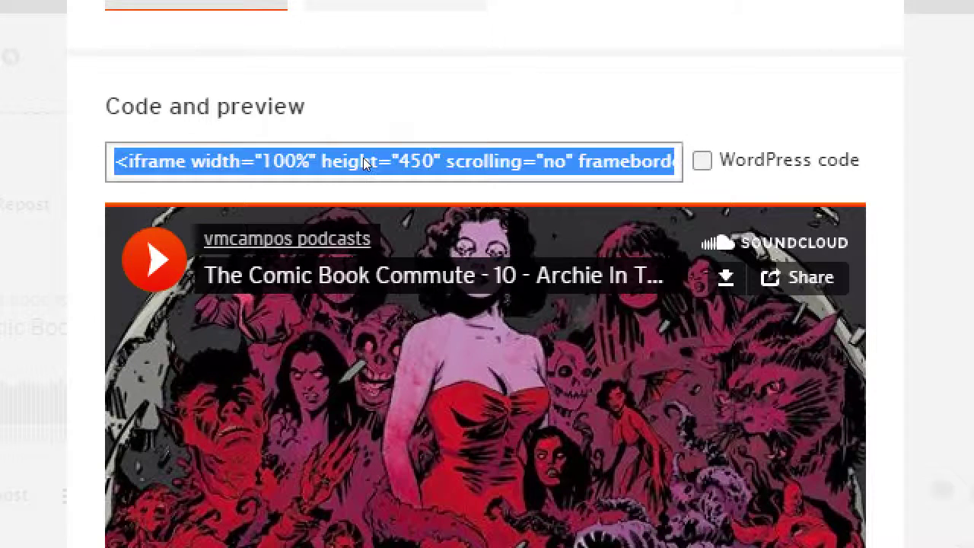
# Step: Examine the opening part of the iframe embed code and close the embed dialog
pyautogui.click(320, 163)
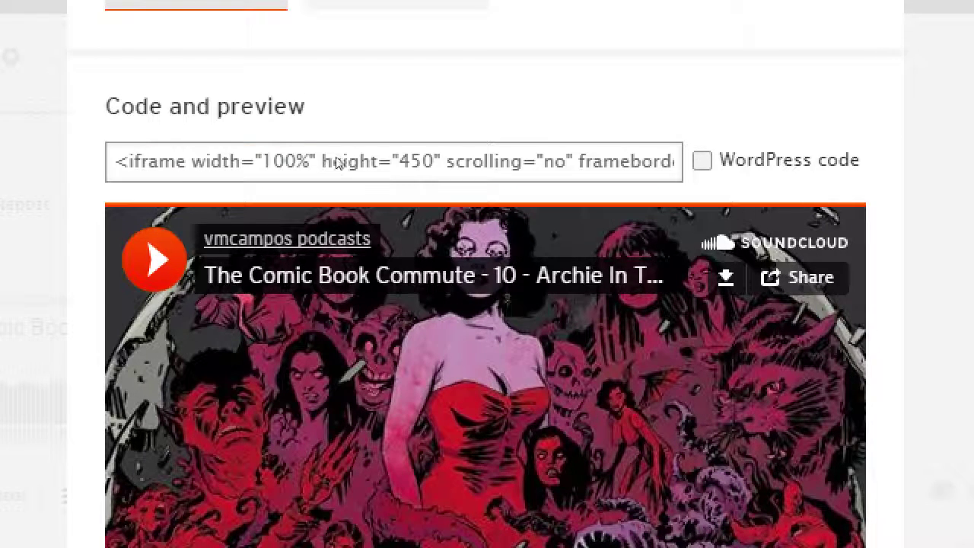
pyautogui.hotkey('shift', 'Left')
pyautogui.hotkey('shift', 'Left')
pyautogui.hotkey('shift', 'Left')
pyautogui.hotkey('shift', 'Left')
pyautogui.hotkey('shift', 'Left')
pyautogui.hotkey('shift', 'Left')
pyautogui.hotkey('shift', 'Left')
pyautogui.click(298, 161)
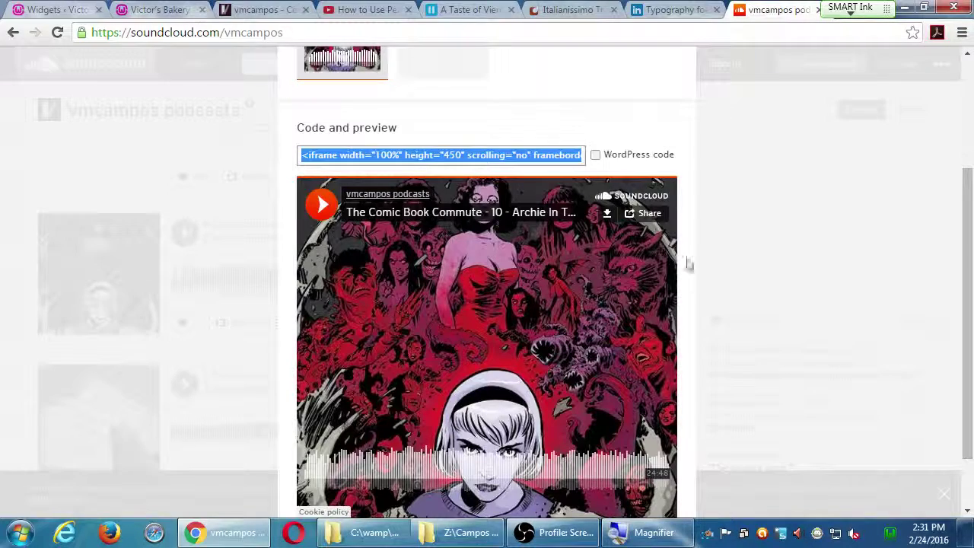
pyautogui.click(792, 219)
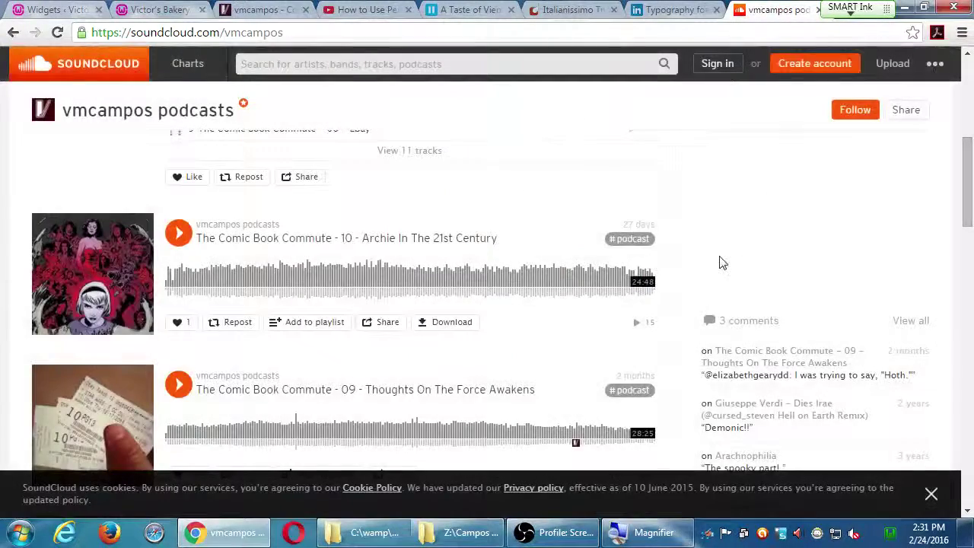
# Step: Search SoundCloud for "how to use social media" and limit the results to tracks
pyautogui.scroll(2, 719, 263)
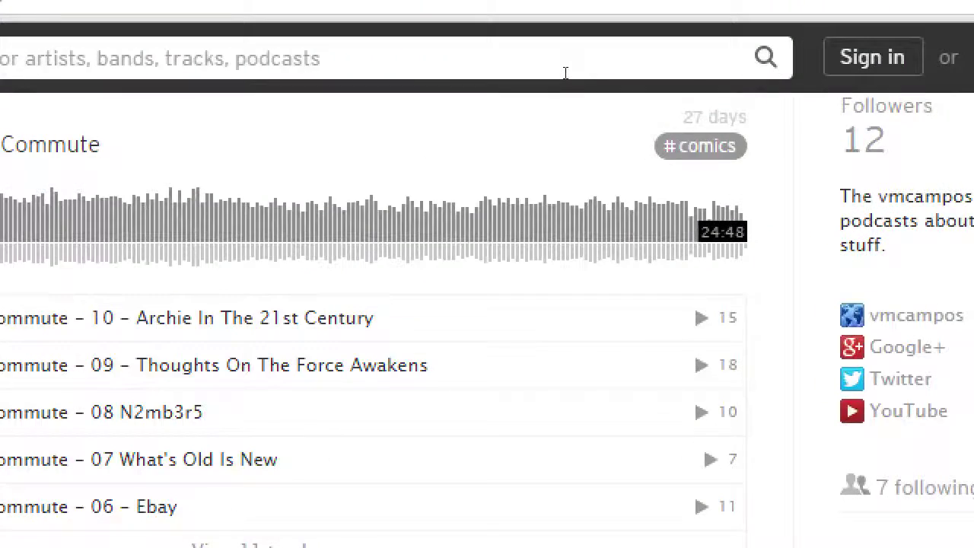
pyautogui.click(566, 72)
pyautogui.write('how to use so')
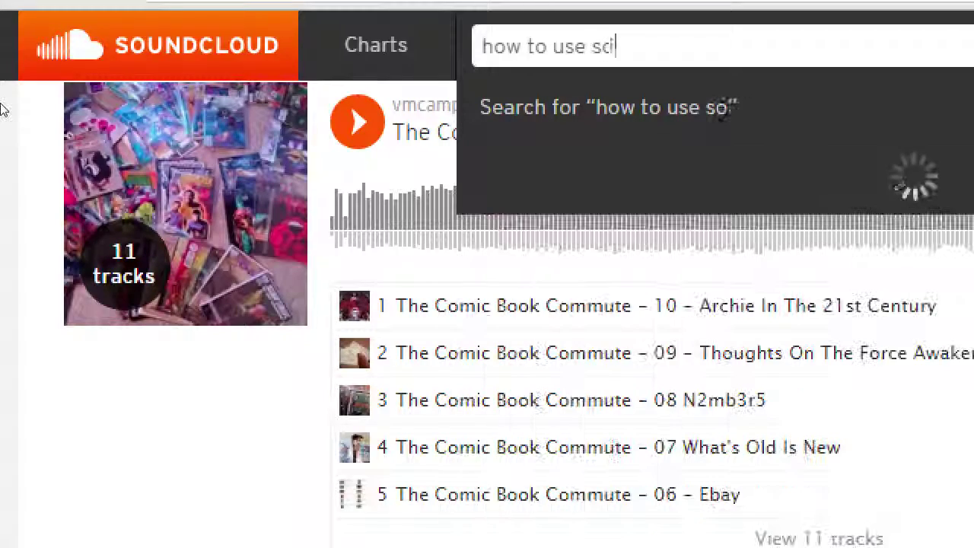
pyautogui.write('cial media')
pyautogui.press('Return')
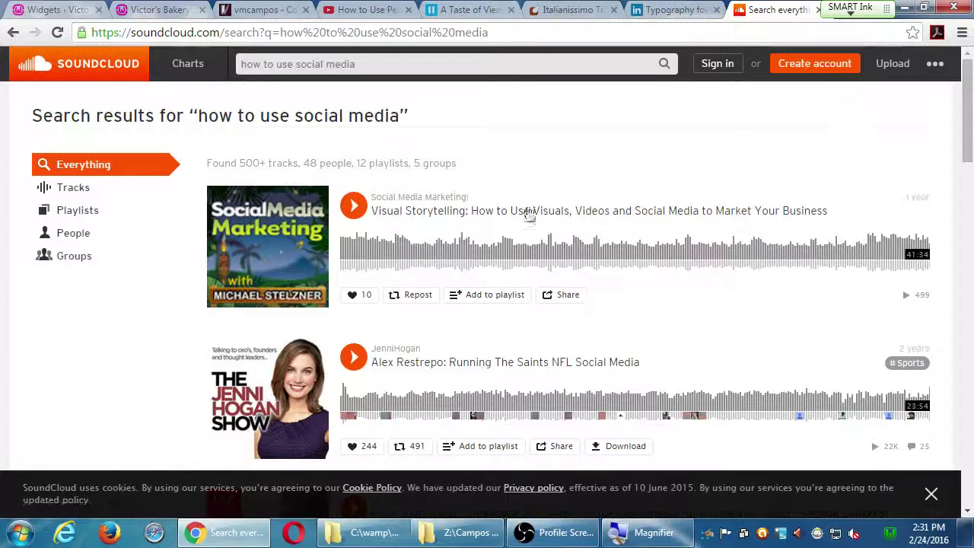
pyautogui.click(69, 190)
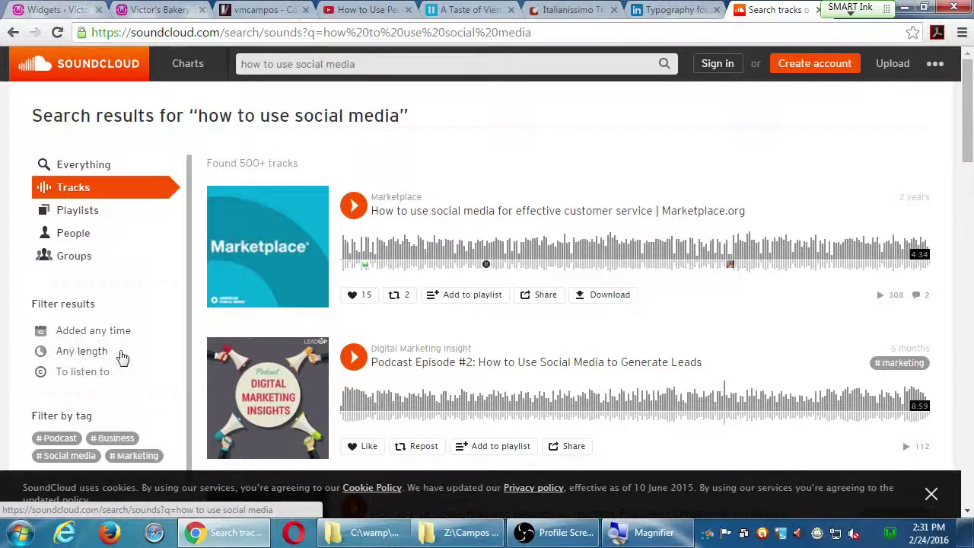
# Step: Look through the track results, examining the filter options, durations, play counts and available sharing options
pyautogui.press('super+plus')
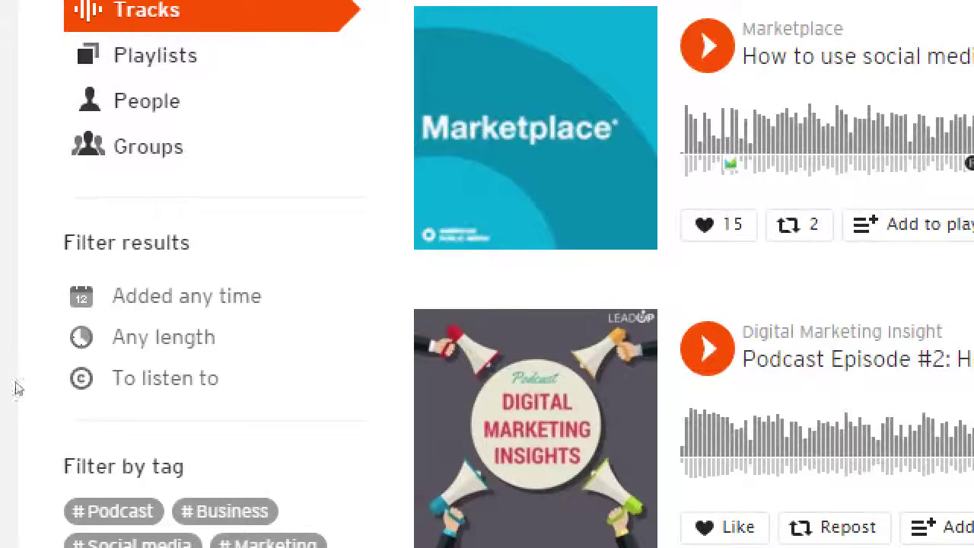
pyautogui.press('super+minus')
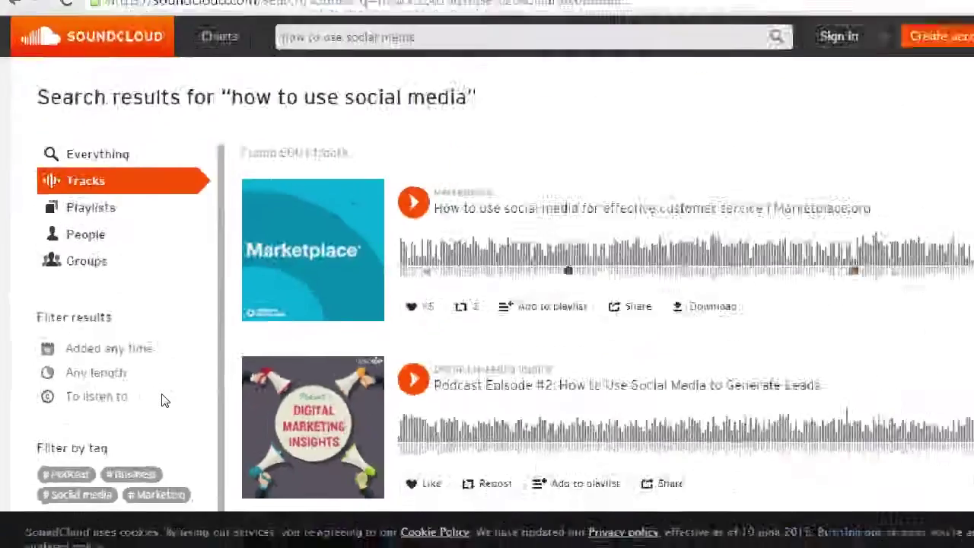
pyautogui.scroll(-6, 150, 367)
pyautogui.scroll(1, 150, 367)
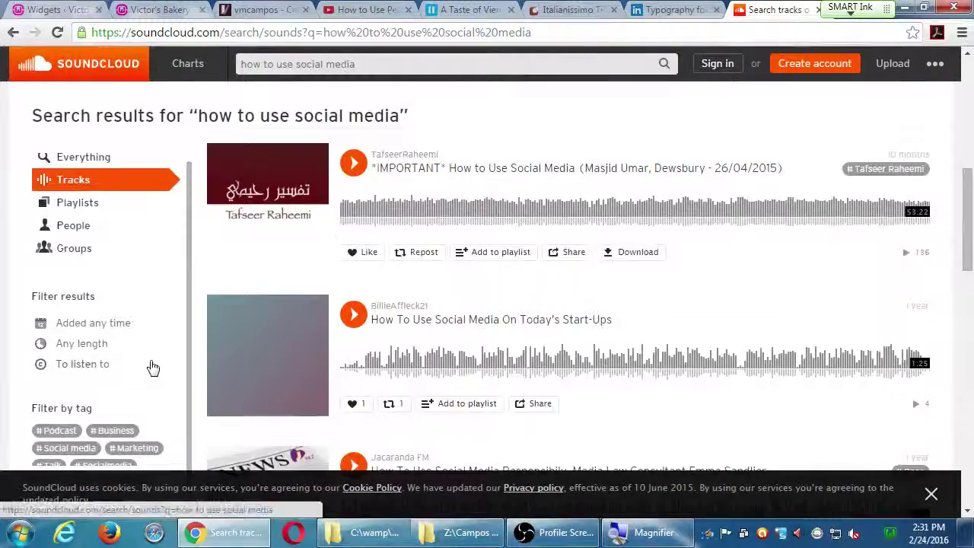
pyautogui.scroll(-2, 150, 367)
pyautogui.scroll(2, 150, 367)
pyautogui.scroll(3, 150, 367)
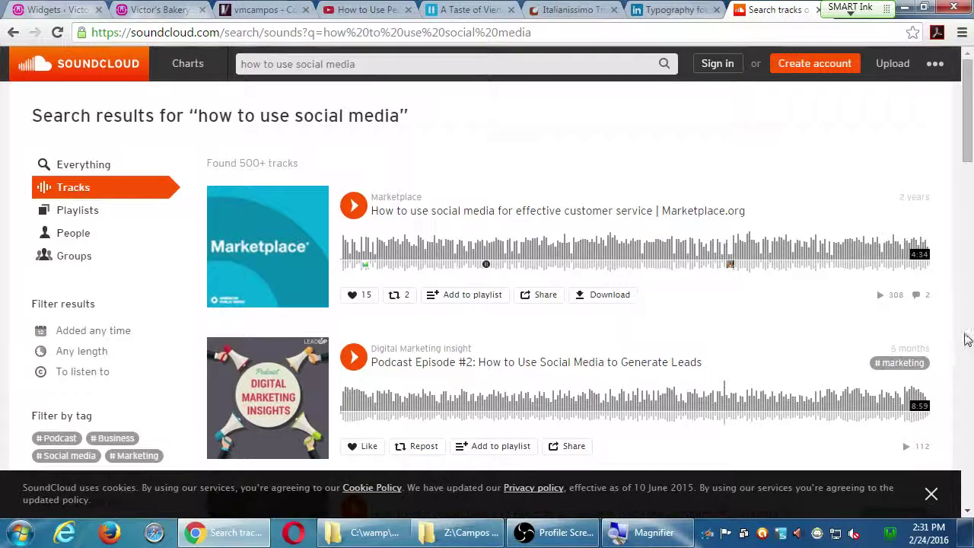
pyautogui.press('super+plus')
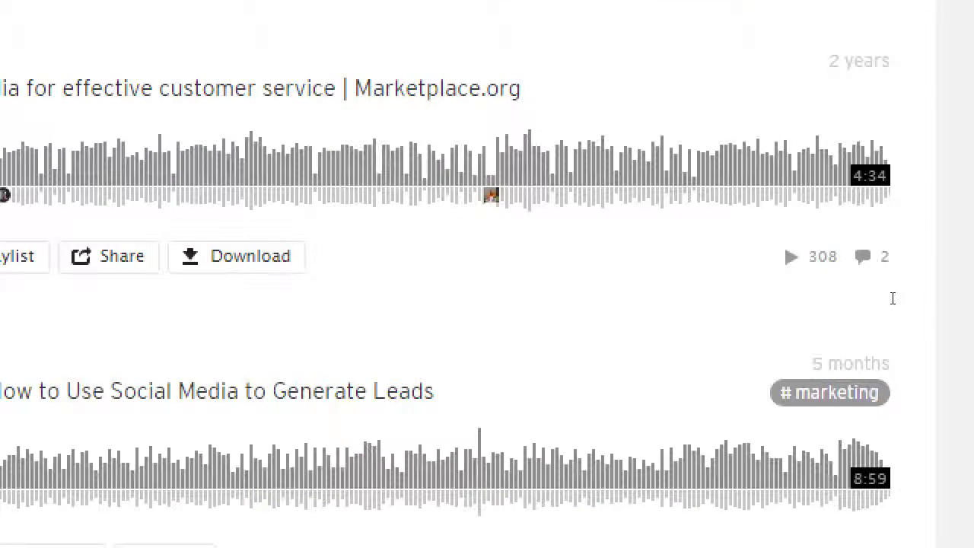
pyautogui.scroll(-1, 892, 303)
pyautogui.scroll(-2, 944, 393)
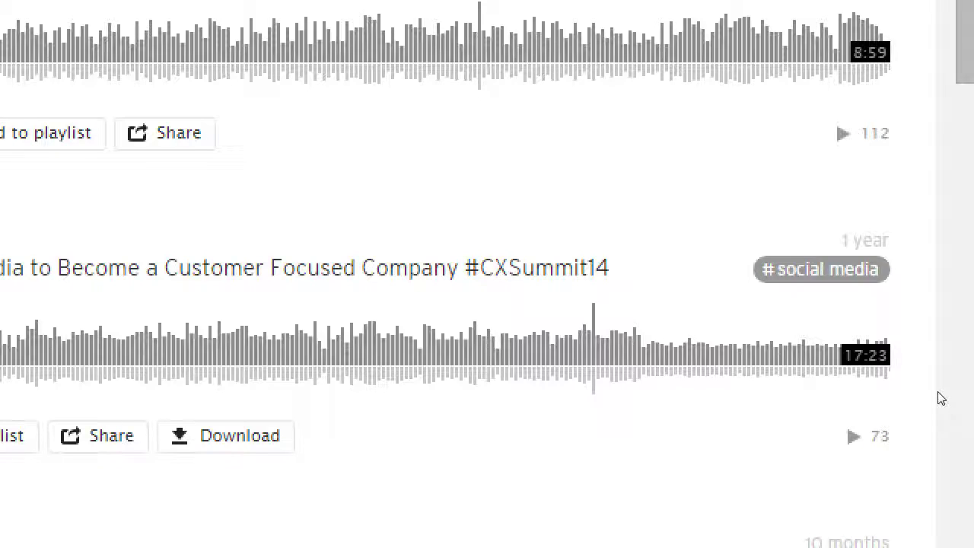
# Step: Browse further down the SoundCloud track results for social media recordings and return to the first result
pyautogui.press('super+minus')
pyautogui.scroll(-4, 830, 404)
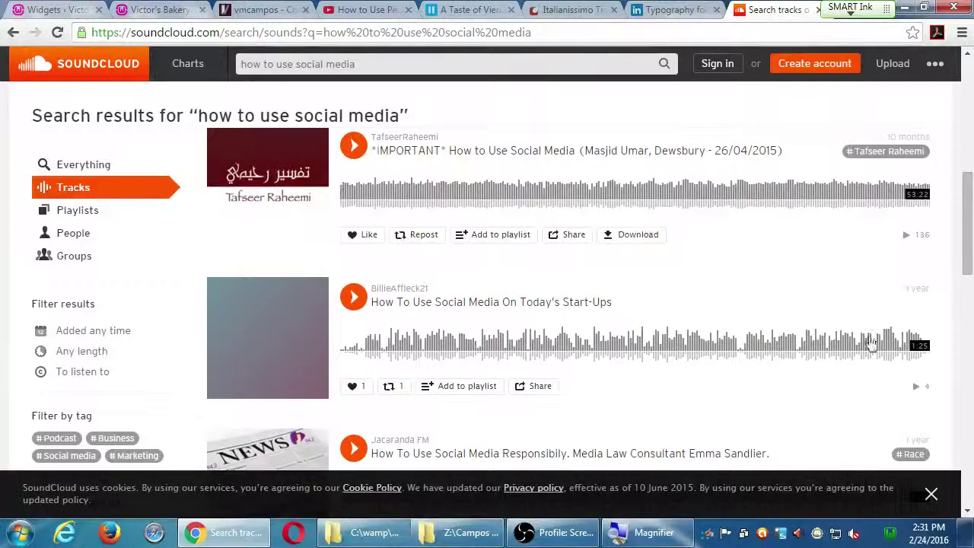
pyautogui.scroll(1, 670, 376)
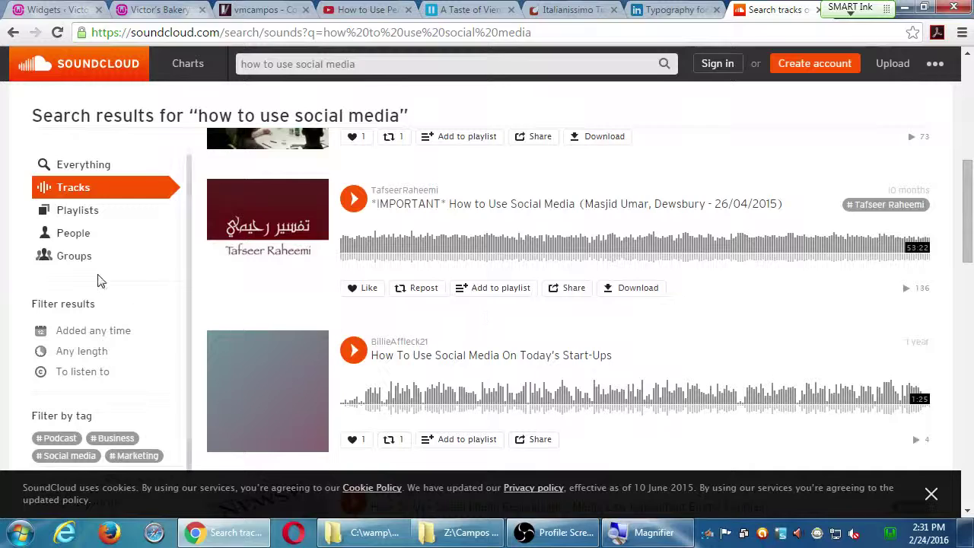
pyautogui.scroll(4, 114, 316)
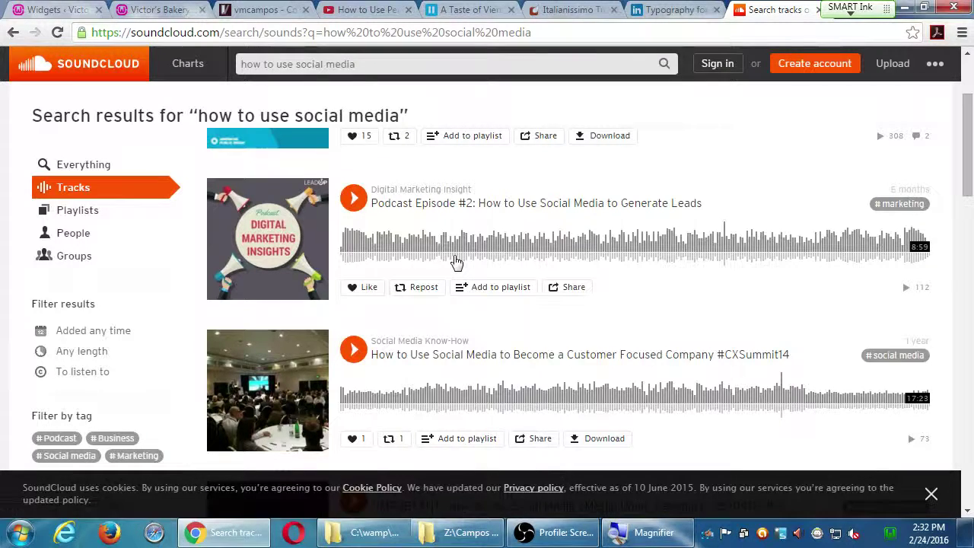
pyautogui.scroll(3, 455, 263)
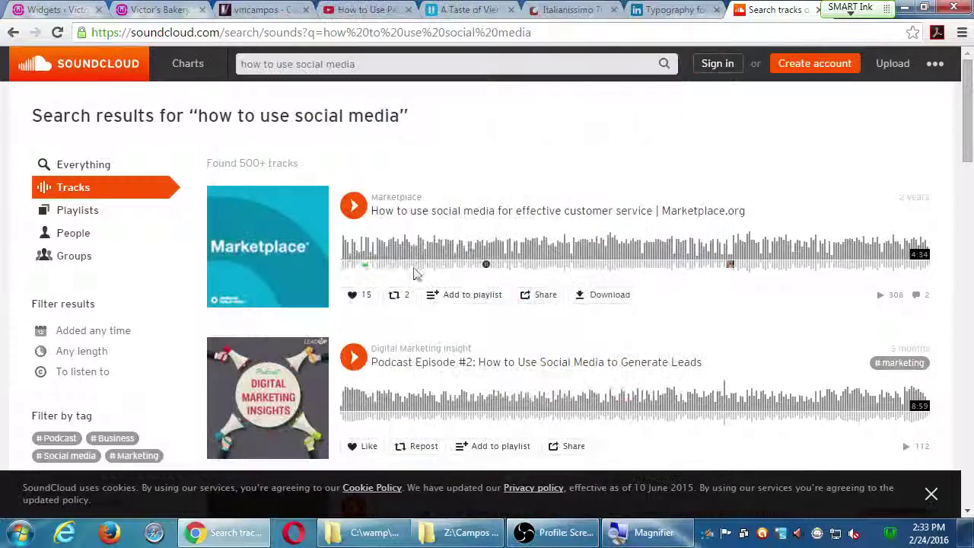
# Step: Return to the WordPress Widgets page and collapse the Text widget holding the SoundCloud embed code
pyautogui.click(84, 10)
pyautogui.scroll(3, 248, 326)
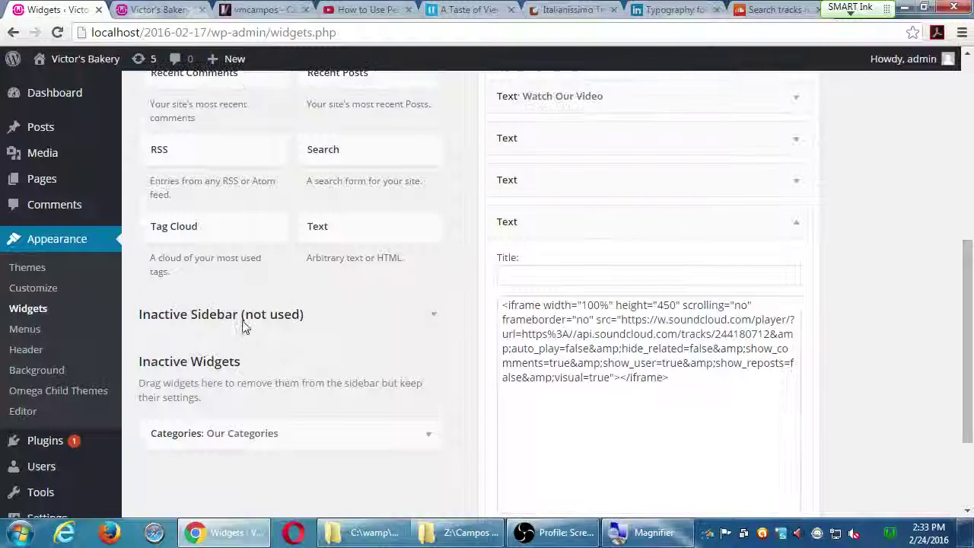
pyautogui.click(496, 230)
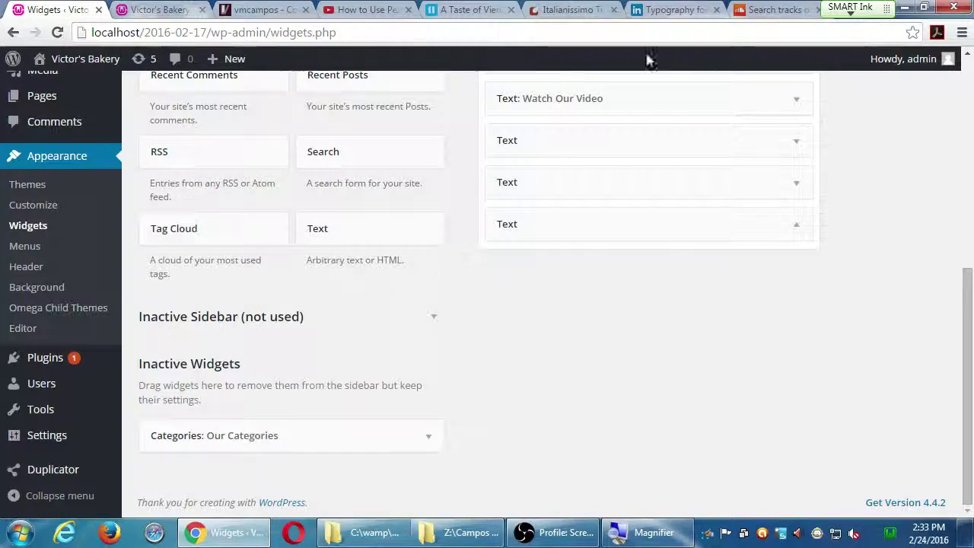
# Step: Revisit the open source pages for the embedded content, from SoundCloud and SlideShare back to the YouTube video
pyautogui.click(761, 9)
pyautogui.click(674, 9)
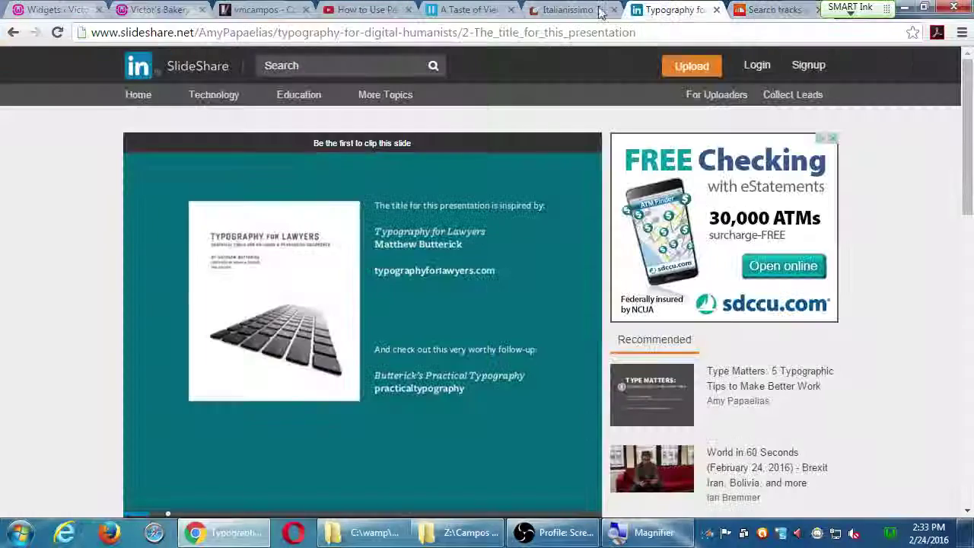
pyautogui.click(605, 10)
pyautogui.click(468, 9)
pyautogui.click(358, 9)
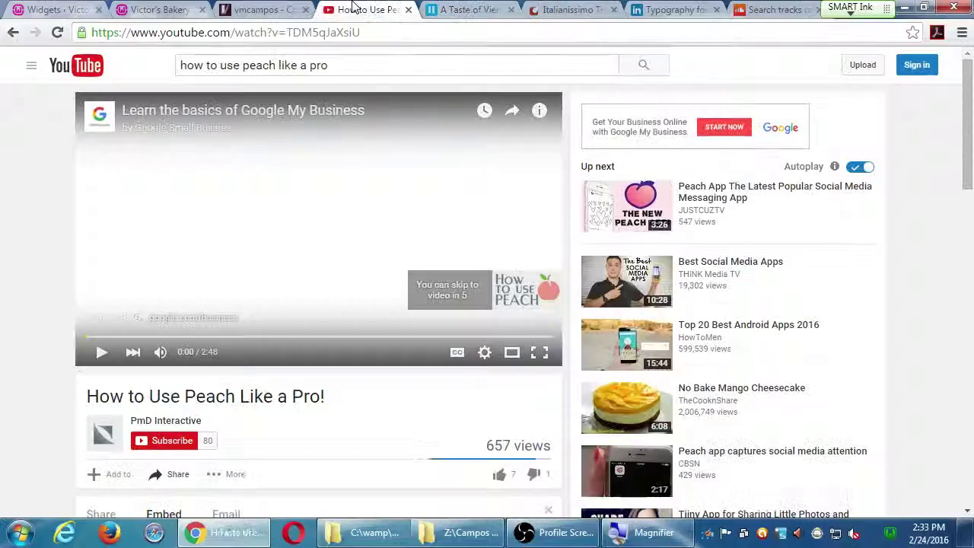
# Step: Open the vmcampos blog page and examine its sidebar with the social media icons and the comic store advertisement
pyautogui.click(267, 9)
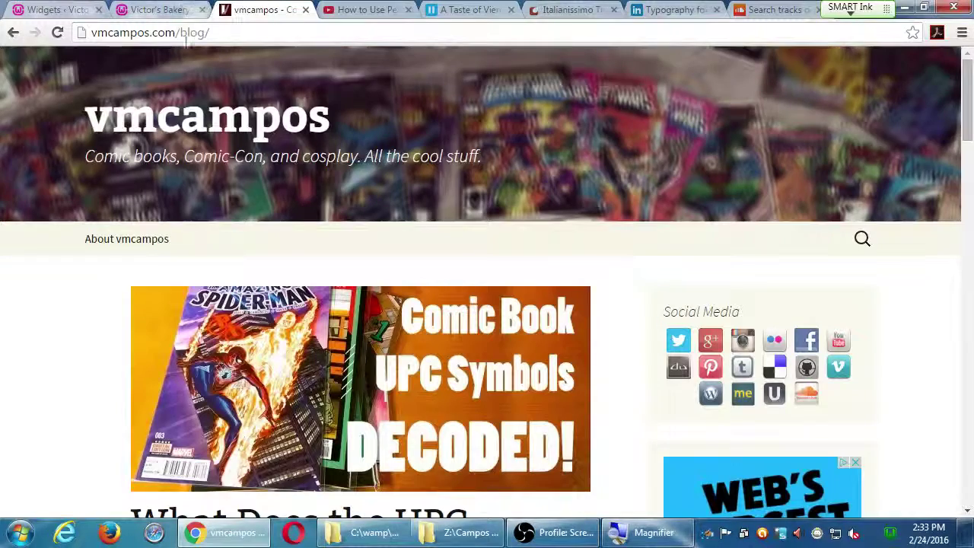
pyautogui.scroll(-2, 523, 308)
pyautogui.scroll(-2, 566, 305)
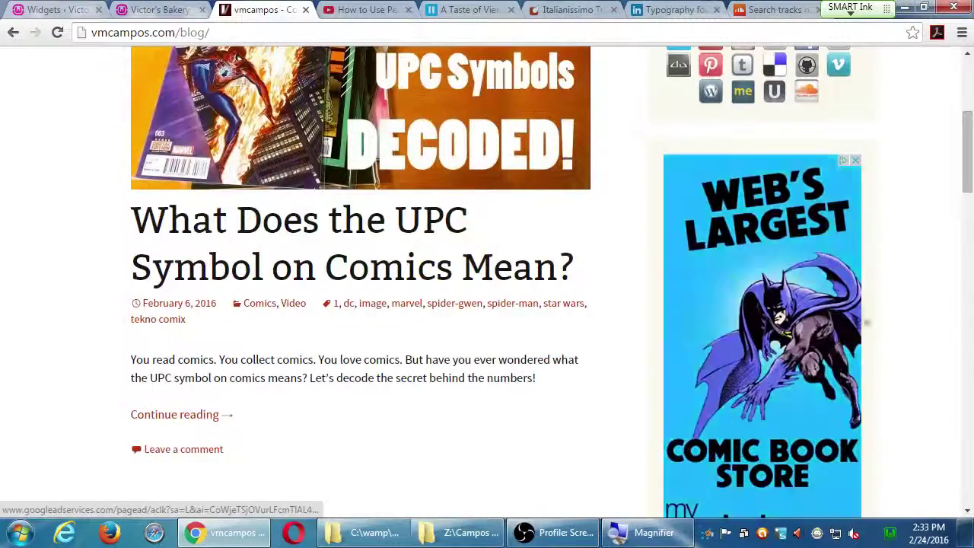
pyautogui.scroll(-2, 929, 221)
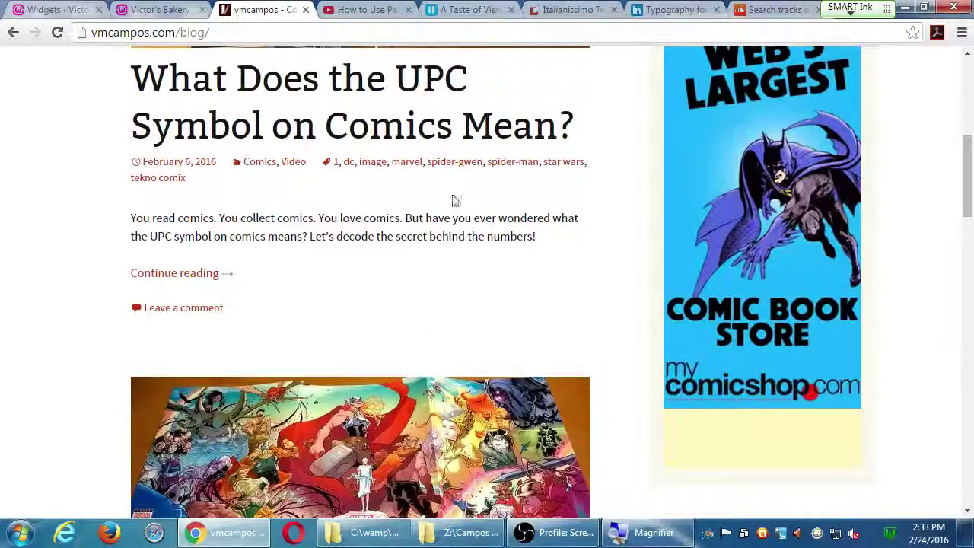
# Step: Go back to the WordPress Widgets page and review the available widgets and those placed in the sidebar
pyautogui.click(76, 8)
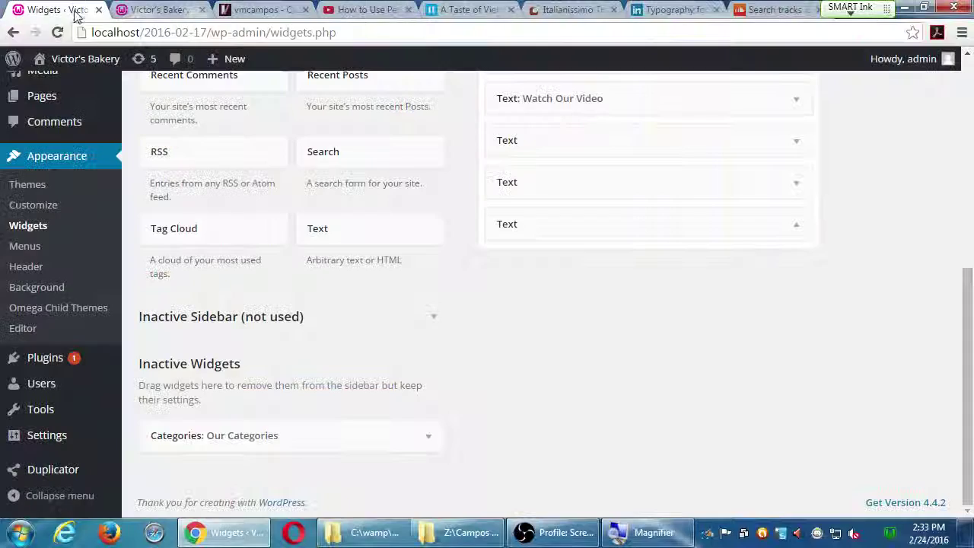
pyautogui.scroll(1, 276, 224)
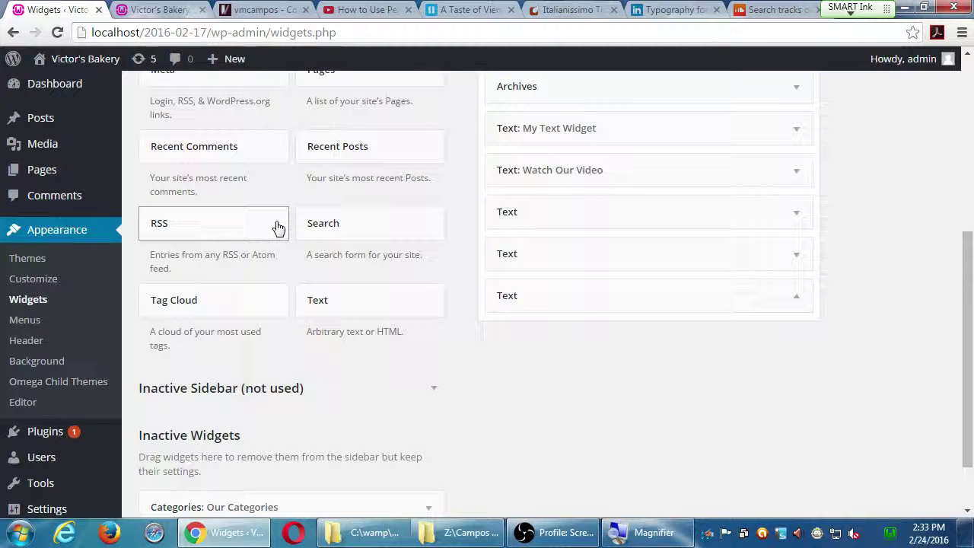
pyautogui.scroll(1, 278, 227)
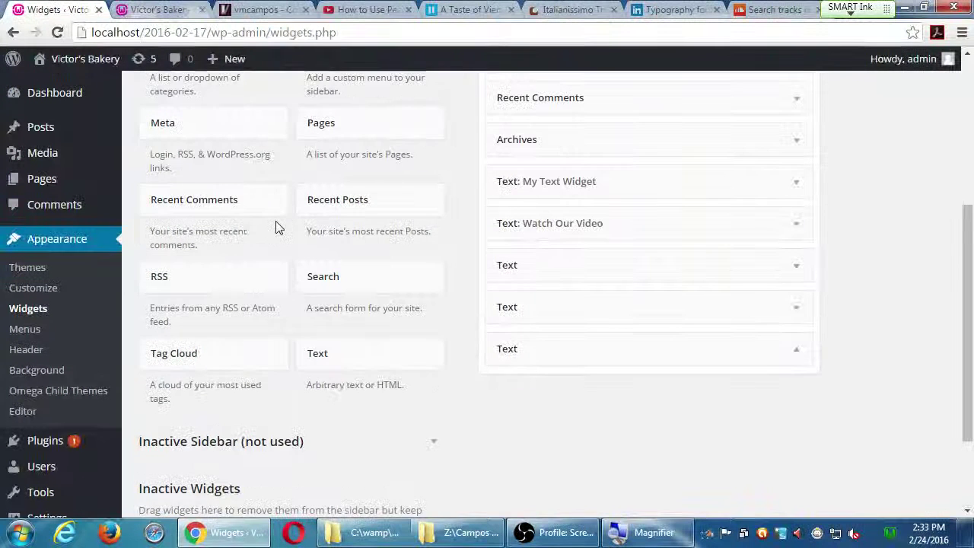